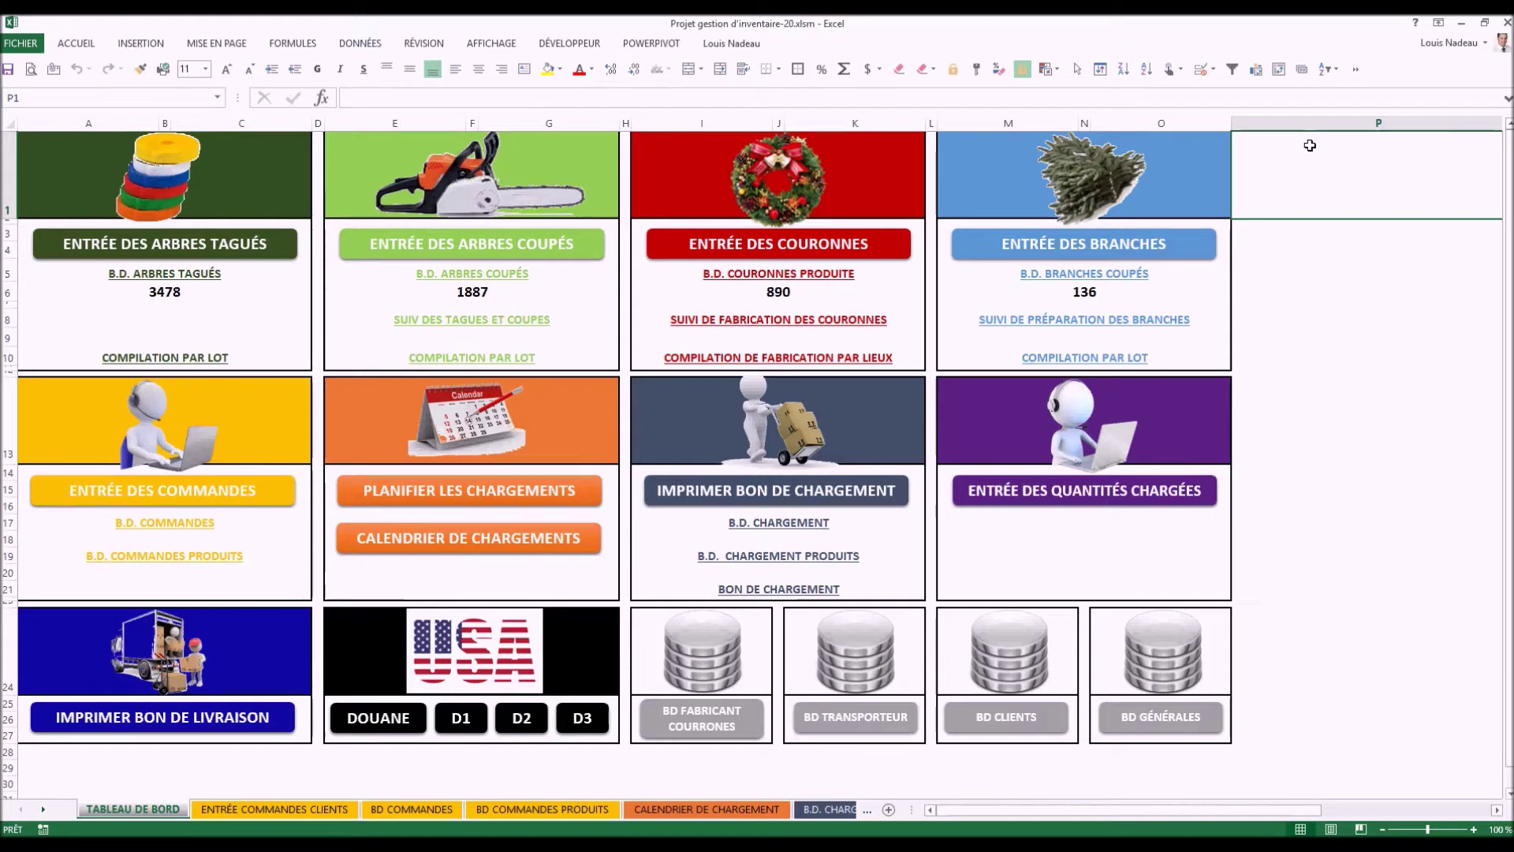
Step: Open the tagged trees entry form and clear its previous data
{"action": "left_click", "coordinate": [195, 249]}
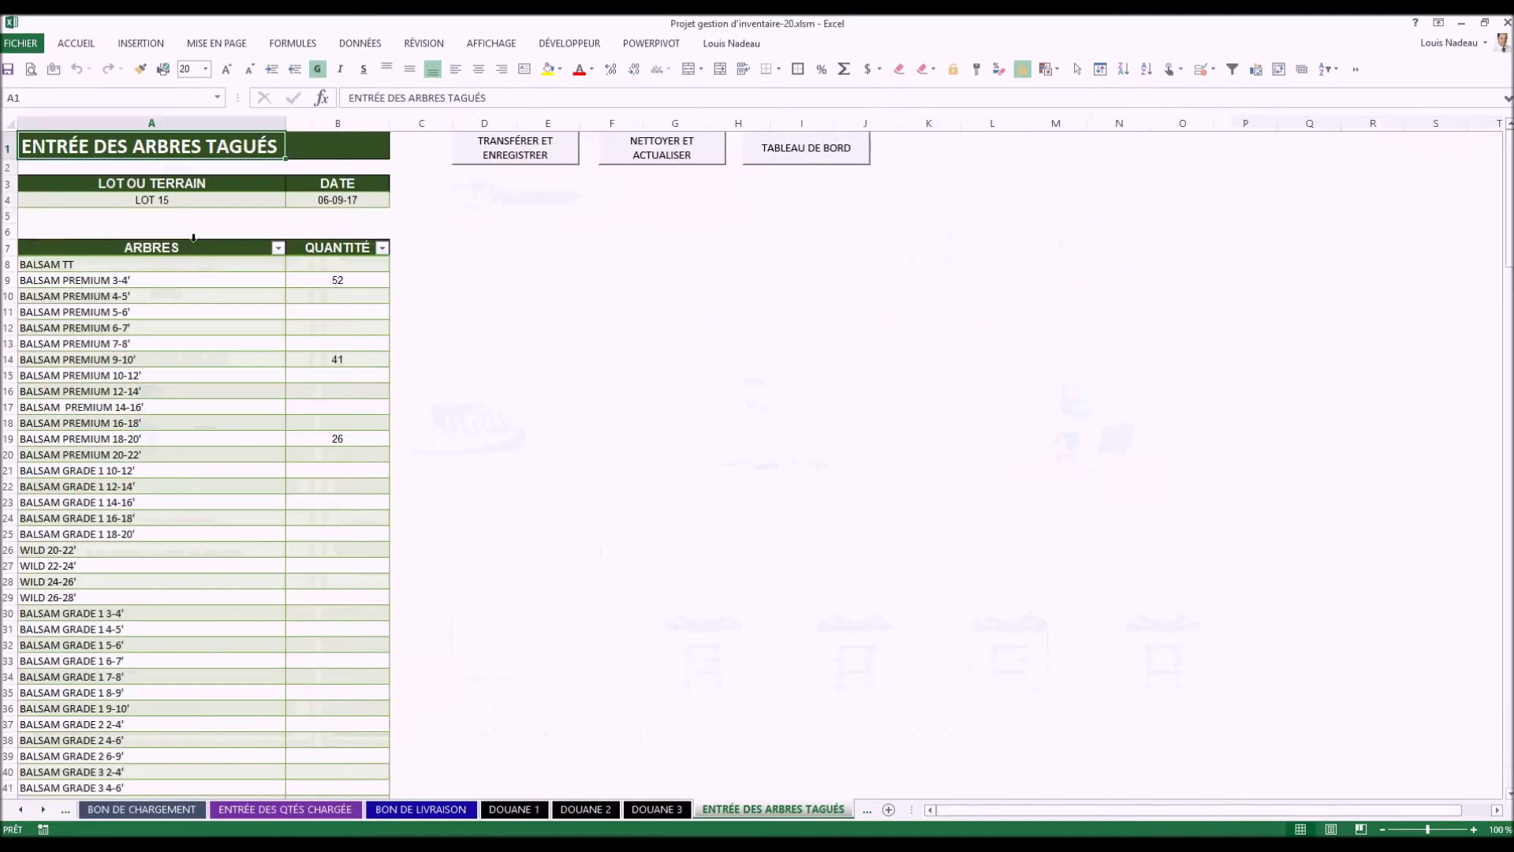
{"action": "left_click", "coordinate": [667, 158]}
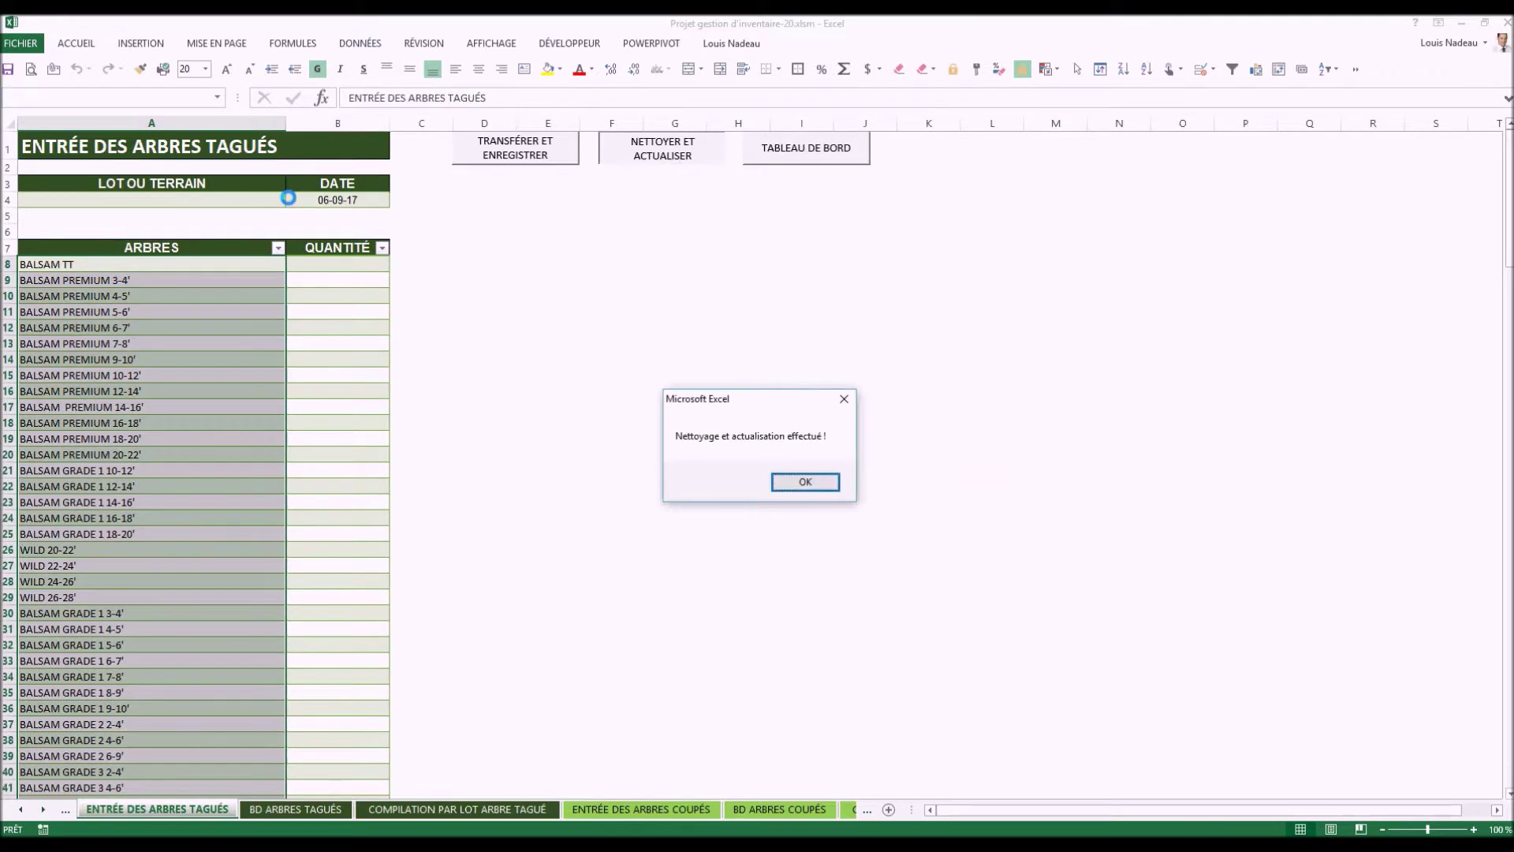
{"action": "left_click", "coordinate": [805, 481]}
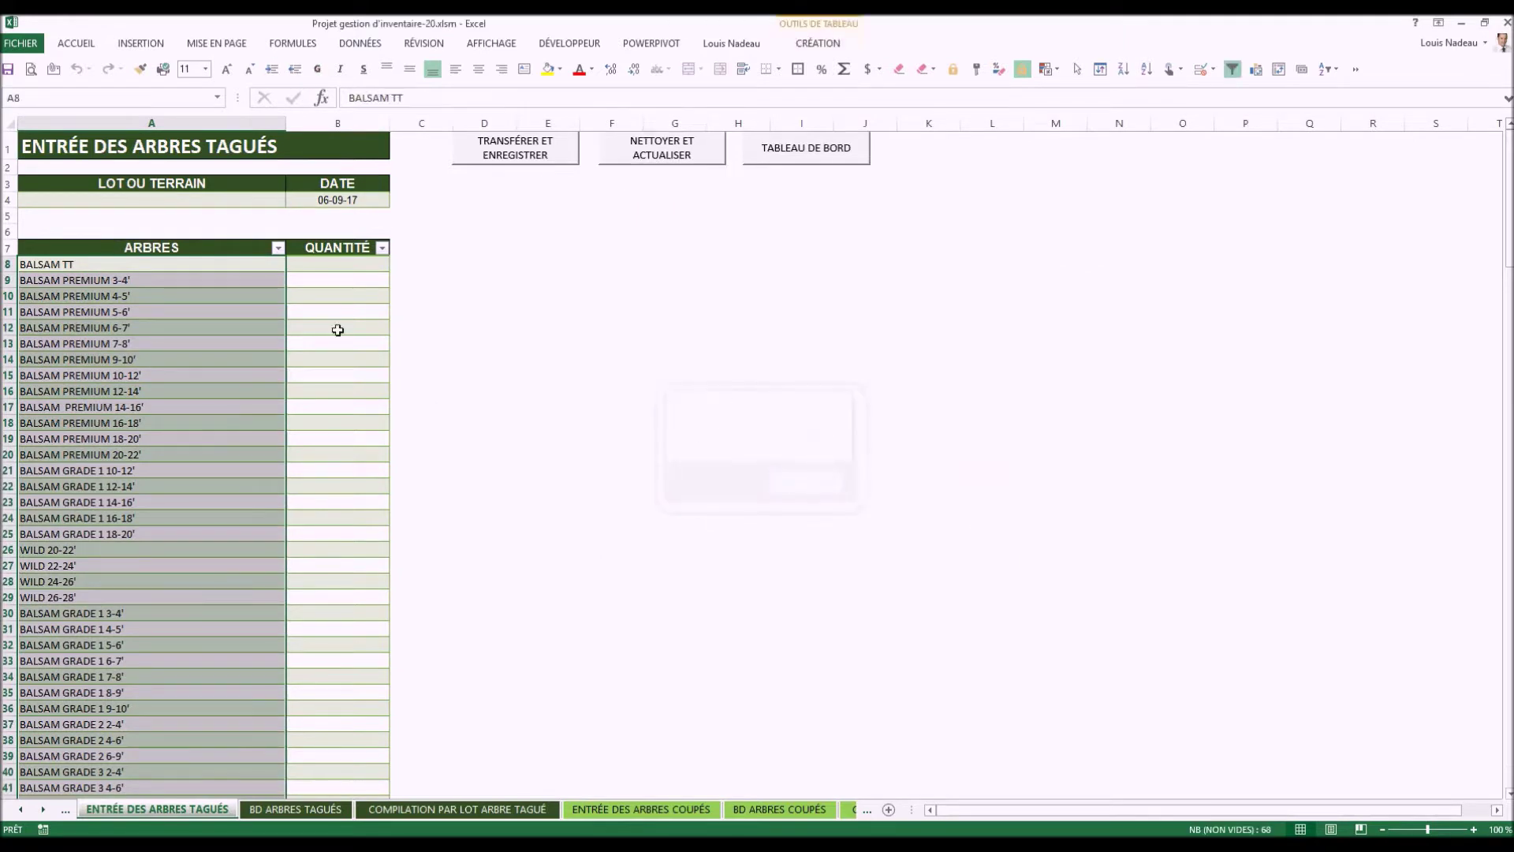
Step: Choose LOT 10 as the lot for the tagged trees entry
{"action": "left_click", "coordinate": [221, 199]}
{"action": "left_click", "coordinate": [292, 200]}
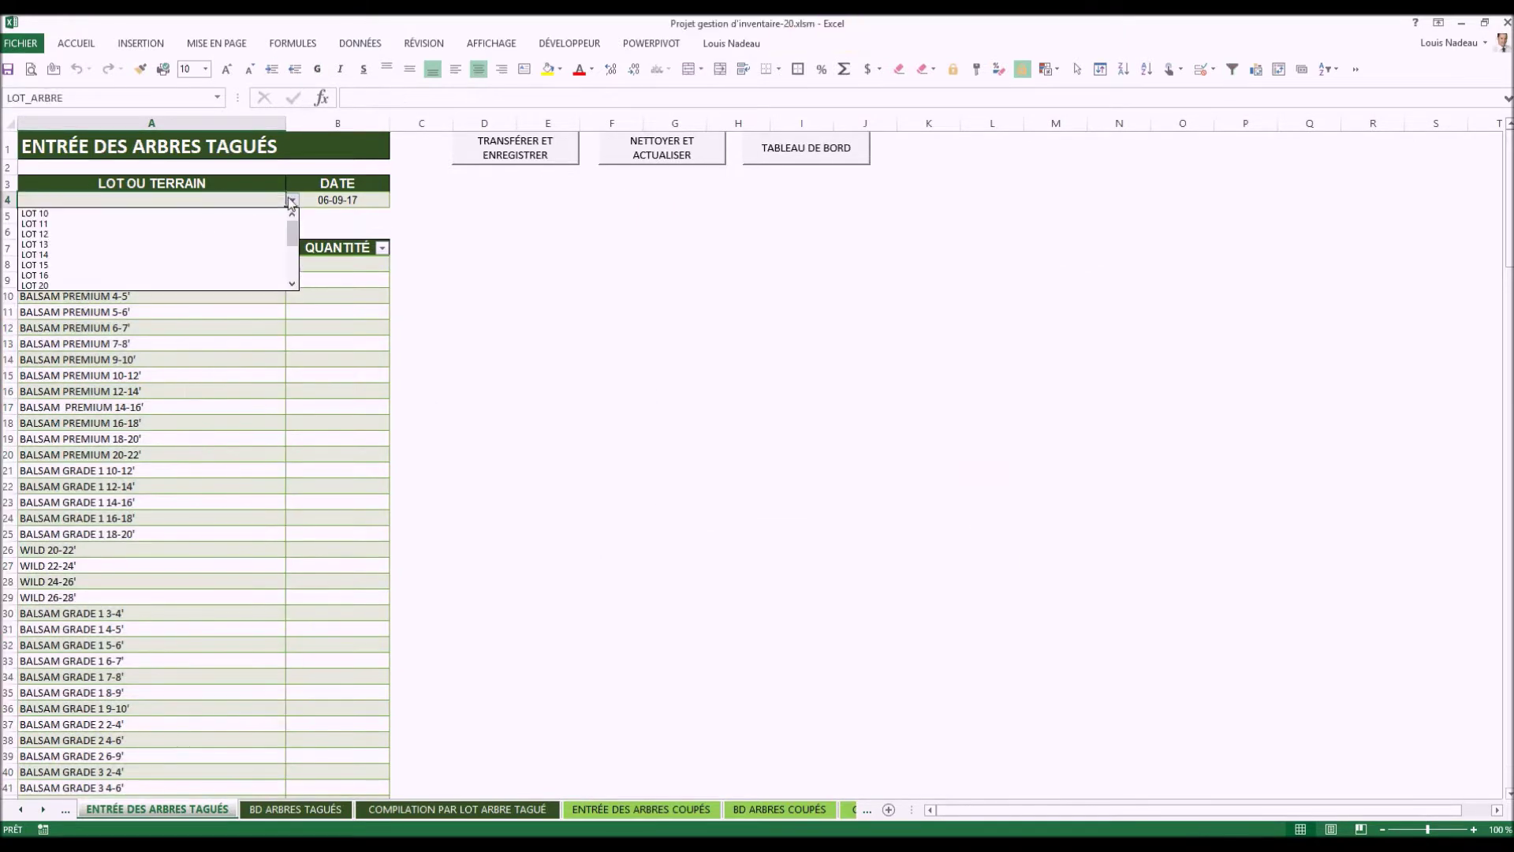
{"action": "left_click", "coordinate": [81, 225]}
Step: Enter tagged quantities of 100 for Balsam Premium 3-4', 200 for Balsam Premium 5-6' and 250 for Balsam Premium 14-16'
{"action": "left_click", "coordinate": [352, 284]}
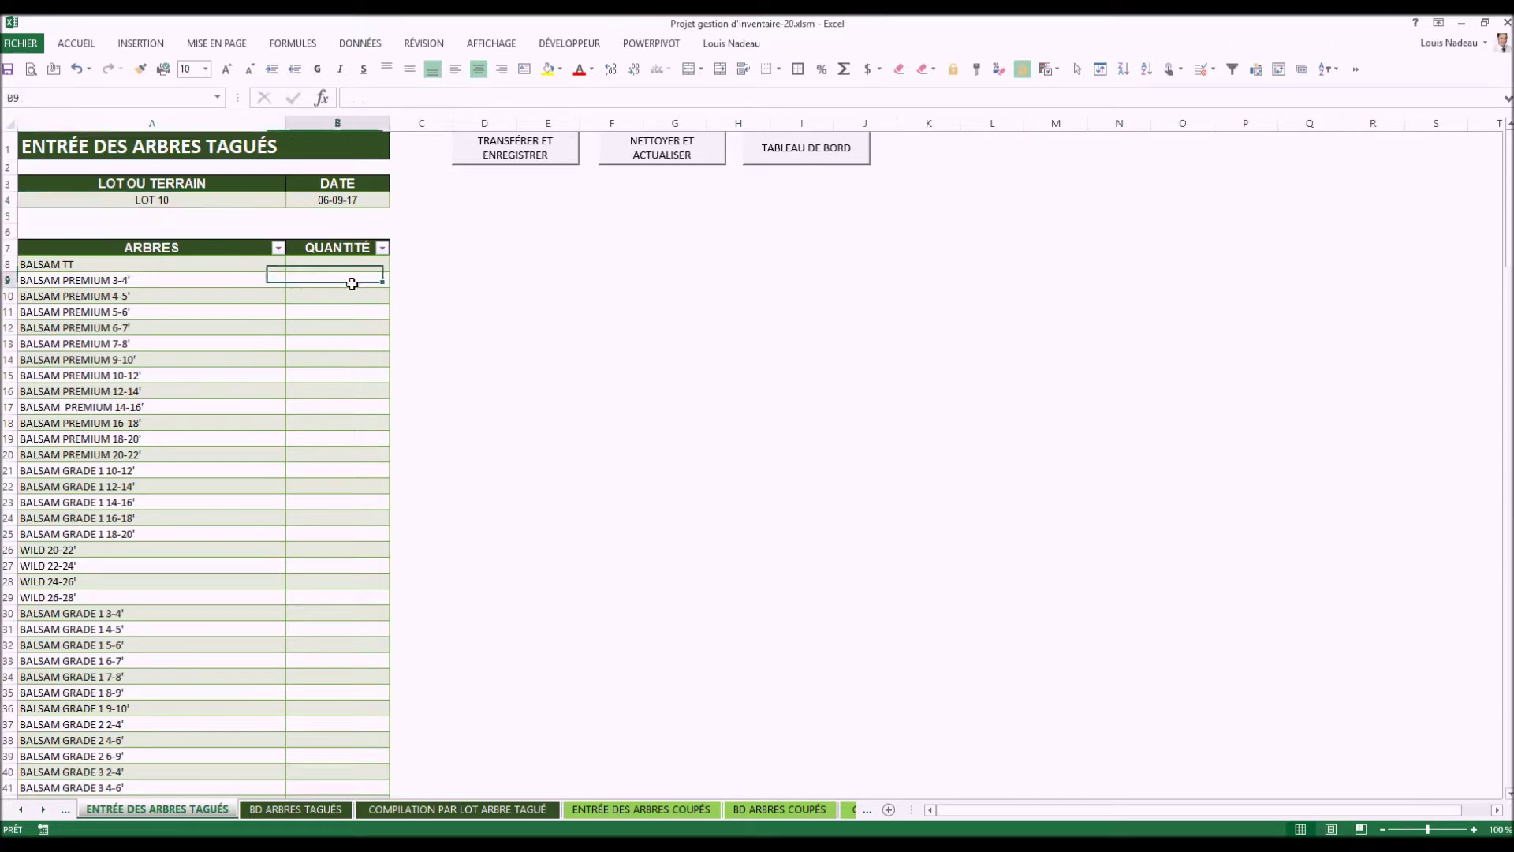
{"action": "type", "text": "100"}
{"action": "left_click", "coordinate": [345, 316]}
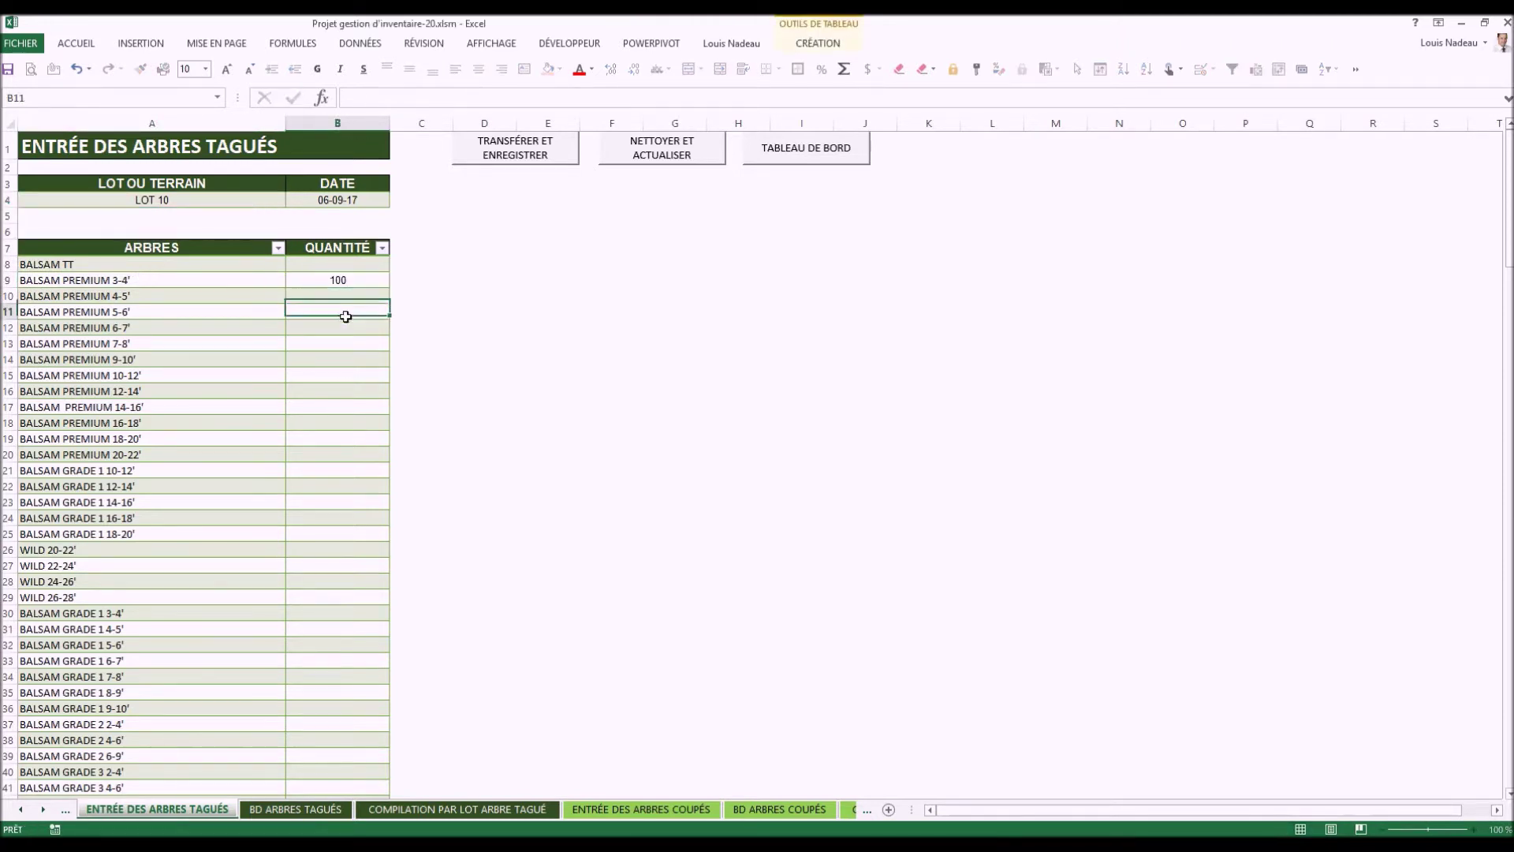
{"action": "type", "text": "200"}
{"action": "left_click", "coordinate": [321, 406]}
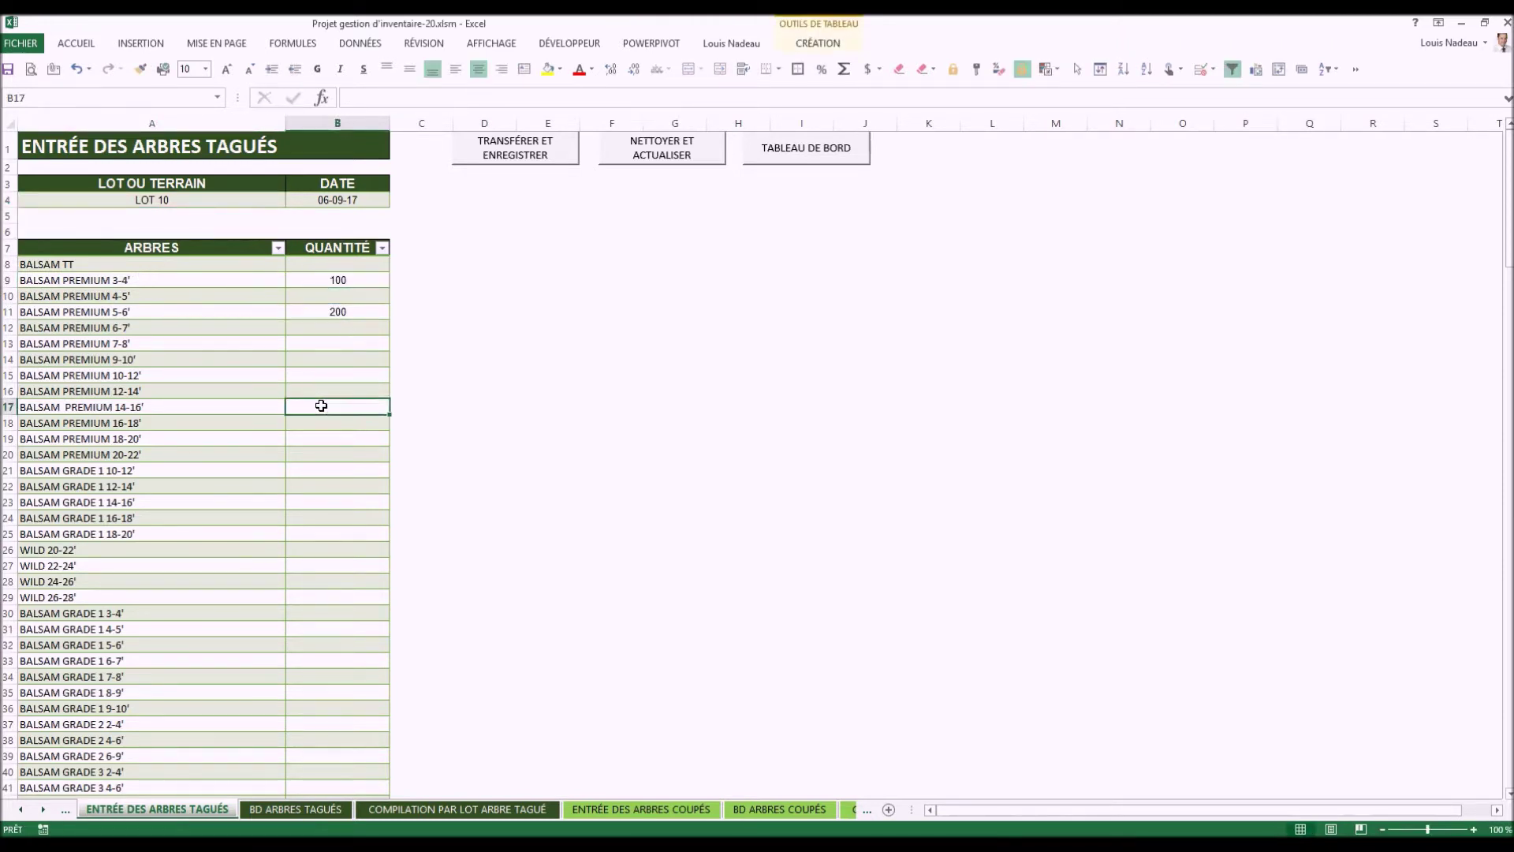
{"action": "type", "text": "250"}
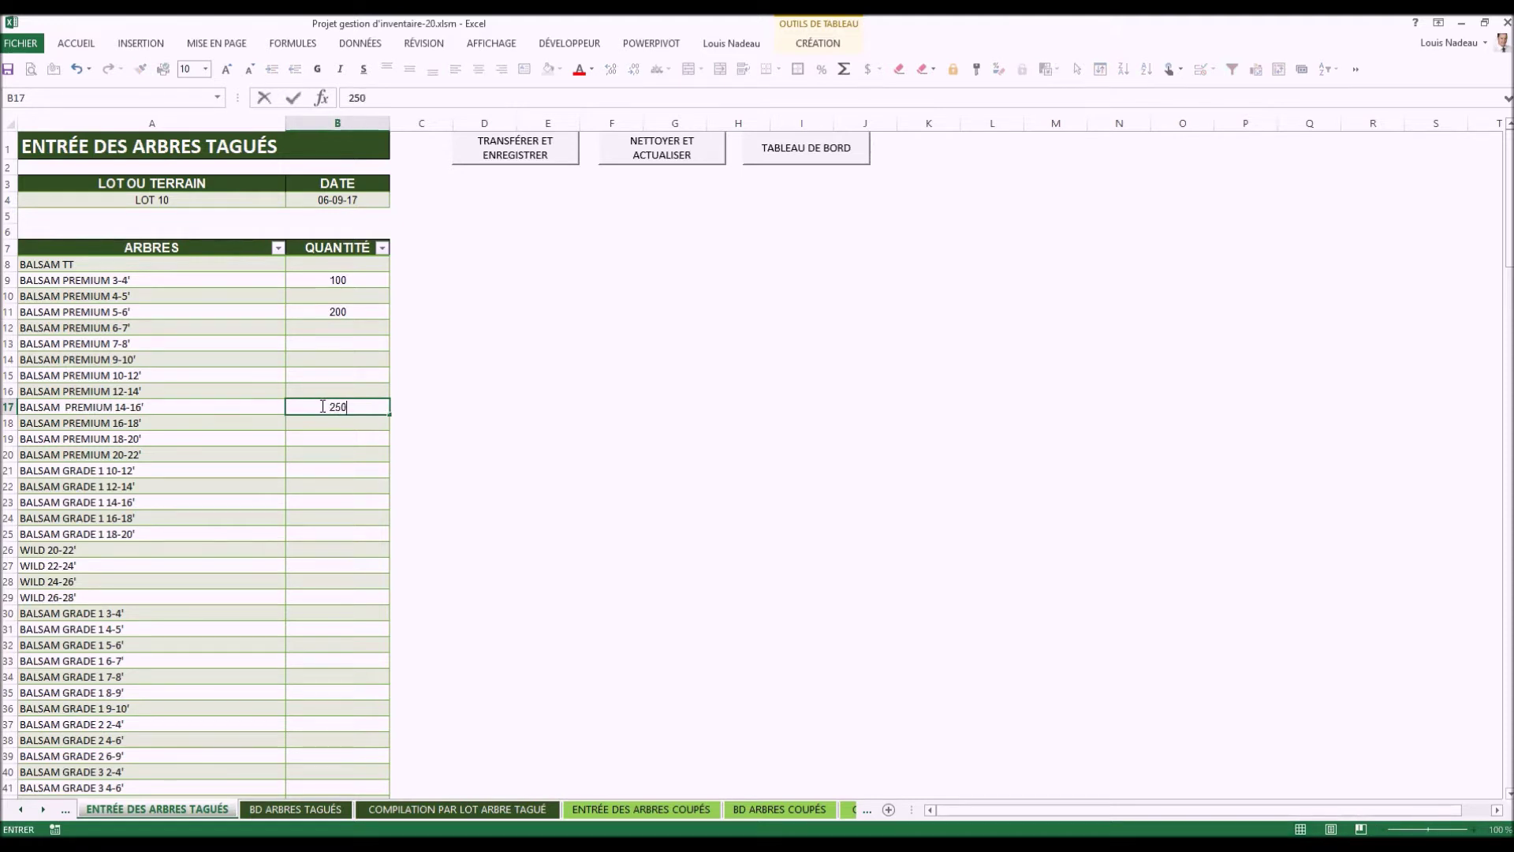
{"action": "left_click", "coordinate": [334, 357]}
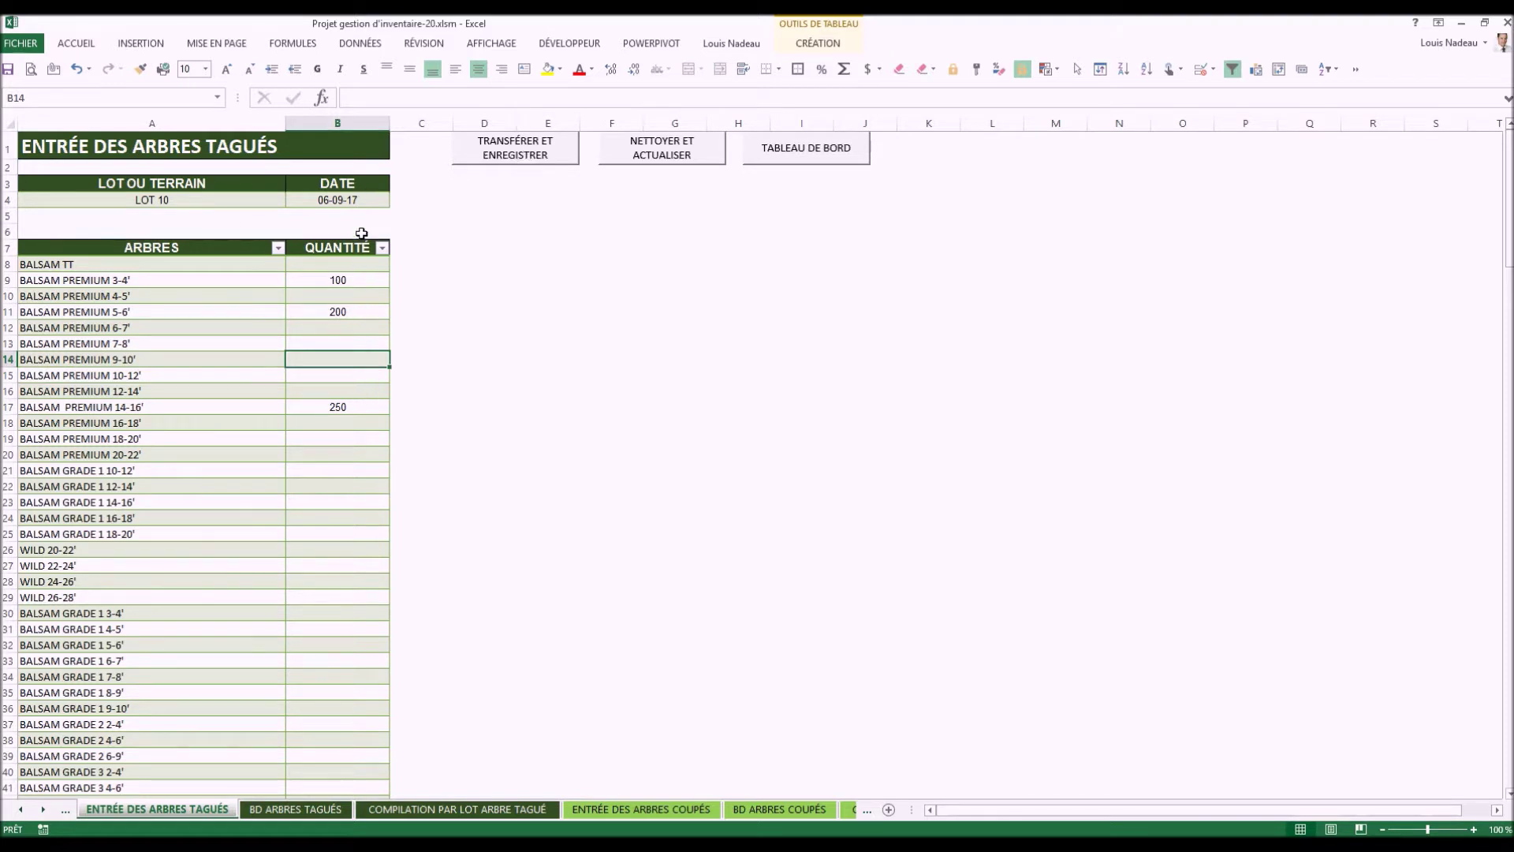
Step: Transfer and save the tagged trees to their database, and return to the dashboard
{"action": "left_click", "coordinate": [516, 146]}
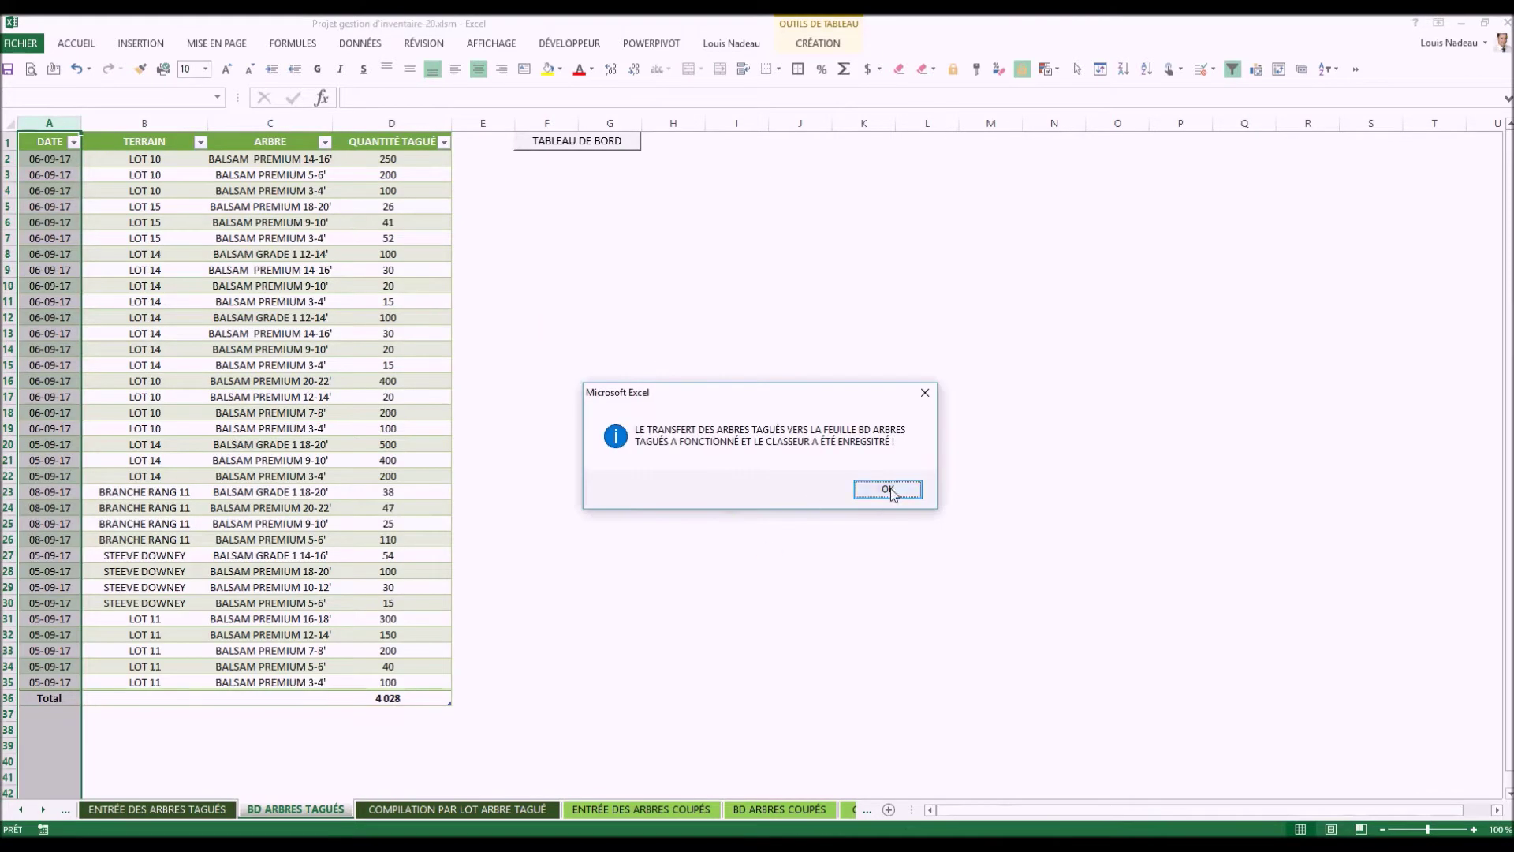
{"action": "left_click", "coordinate": [883, 493]}
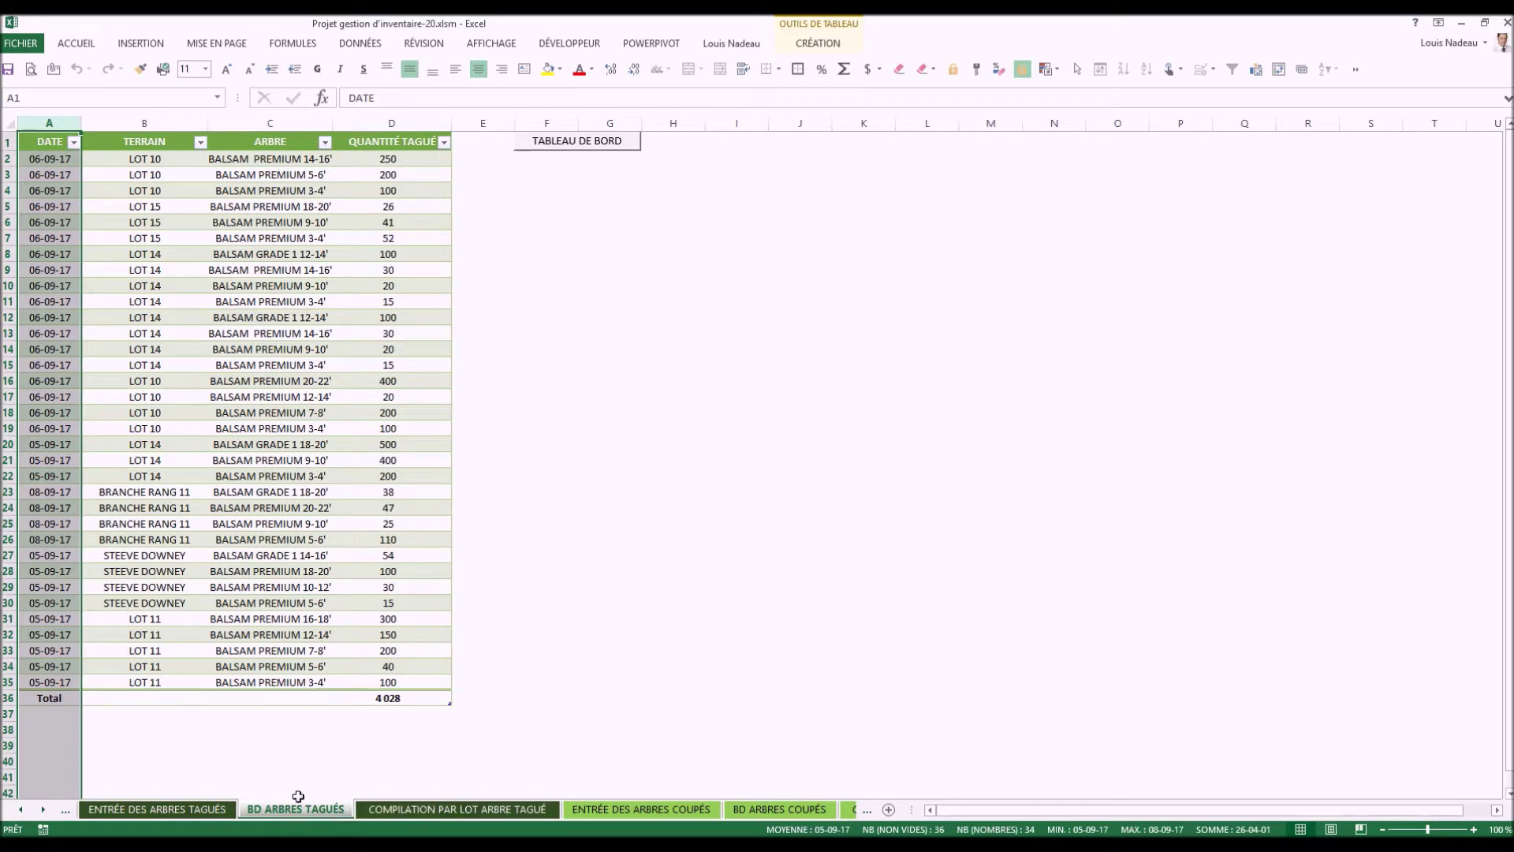
{"action": "left_click", "coordinate": [557, 141]}
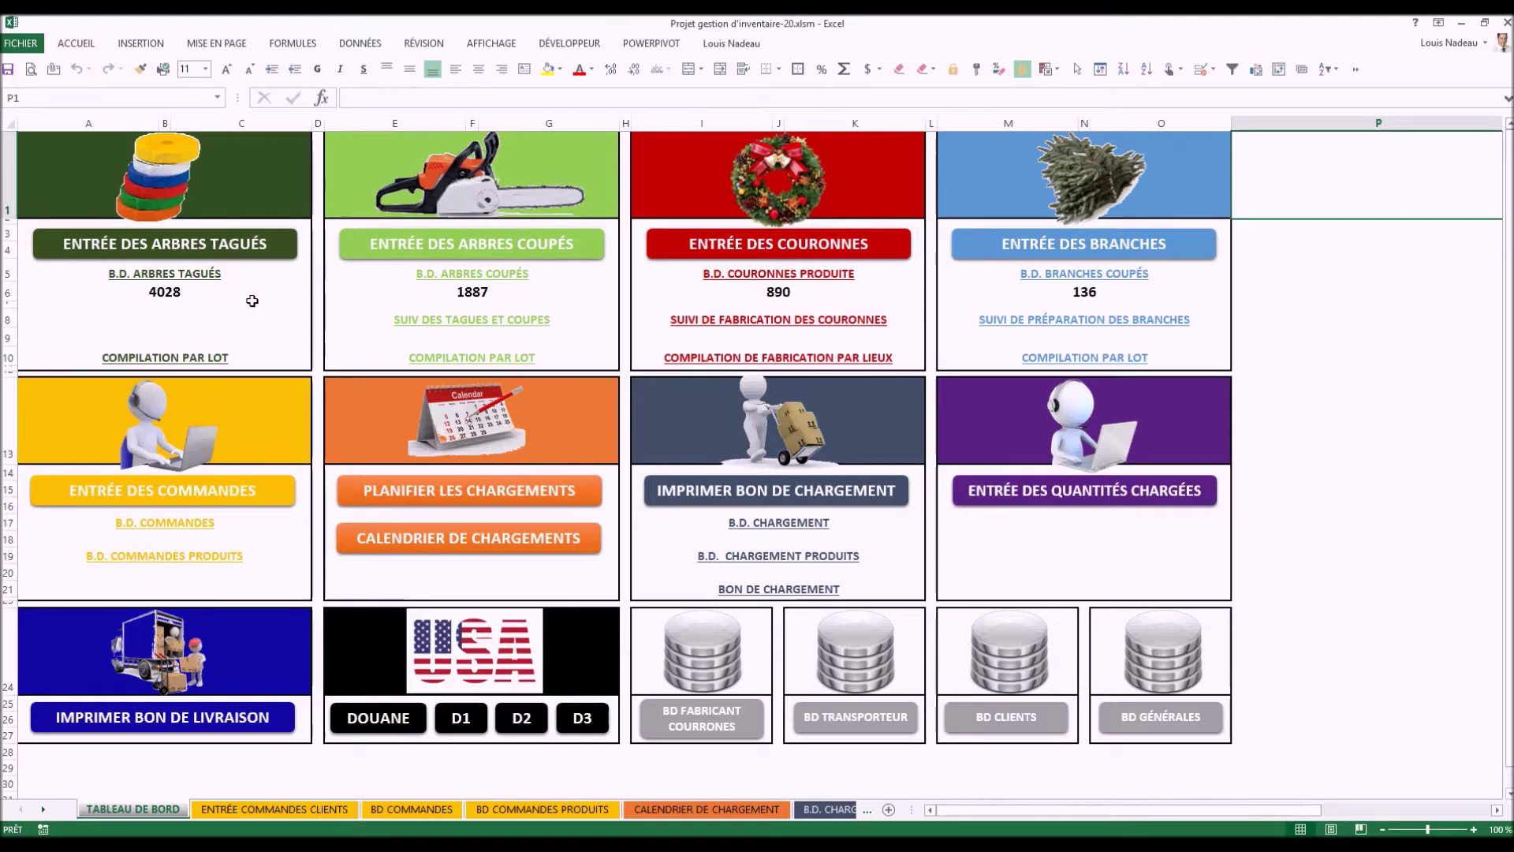
Step: Clear the order entry form and choose Bulow Garden Center as the client
{"action": "left_click", "coordinate": [226, 490]}
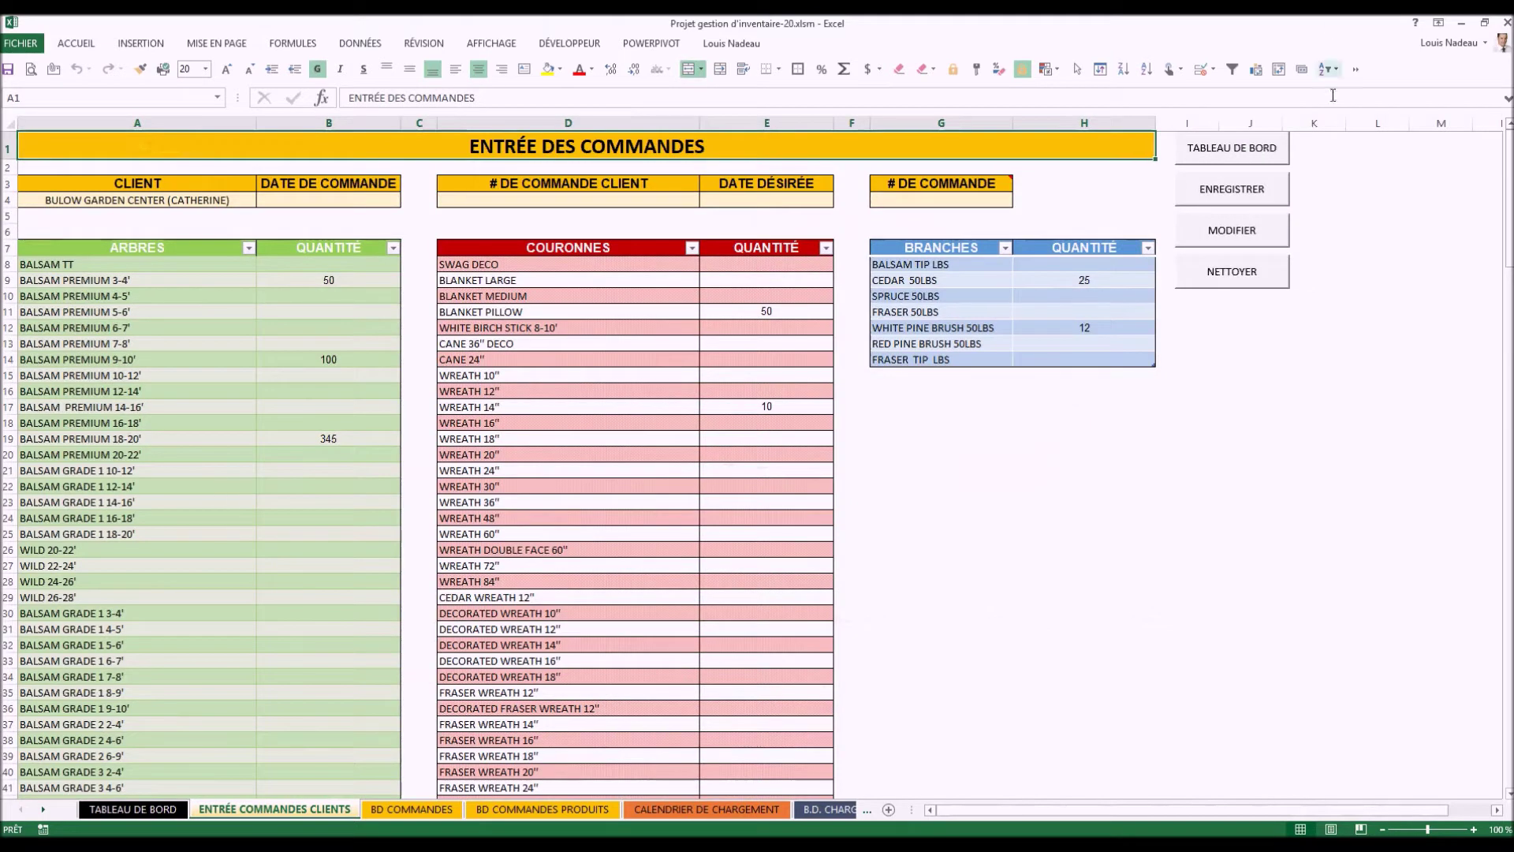
{"action": "left_click", "coordinate": [1221, 271]}
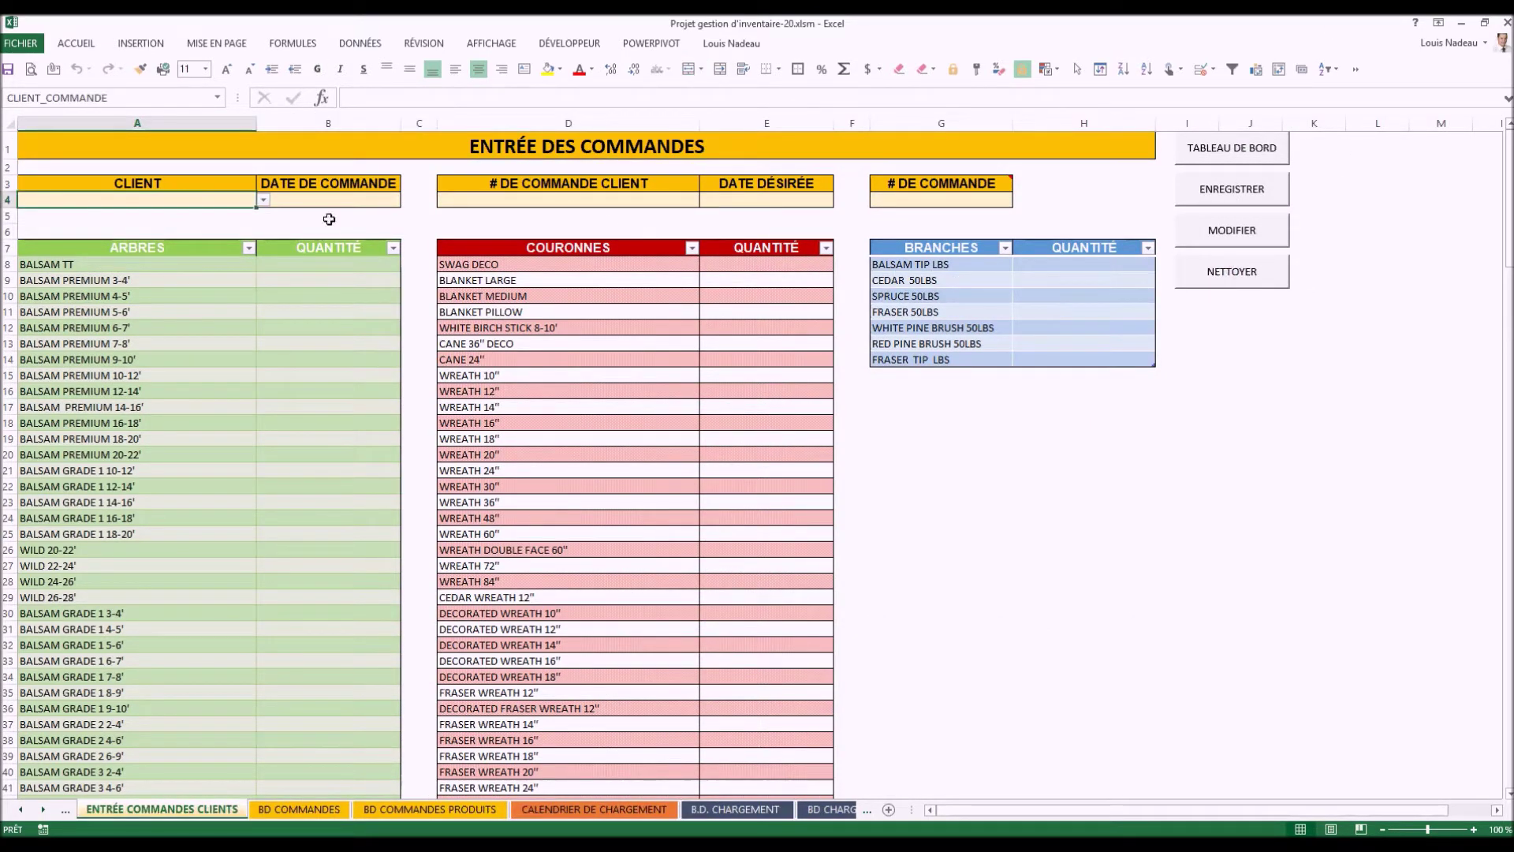
{"action": "left_click", "coordinate": [264, 201]}
{"action": "left_click", "coordinate": [114, 246]}
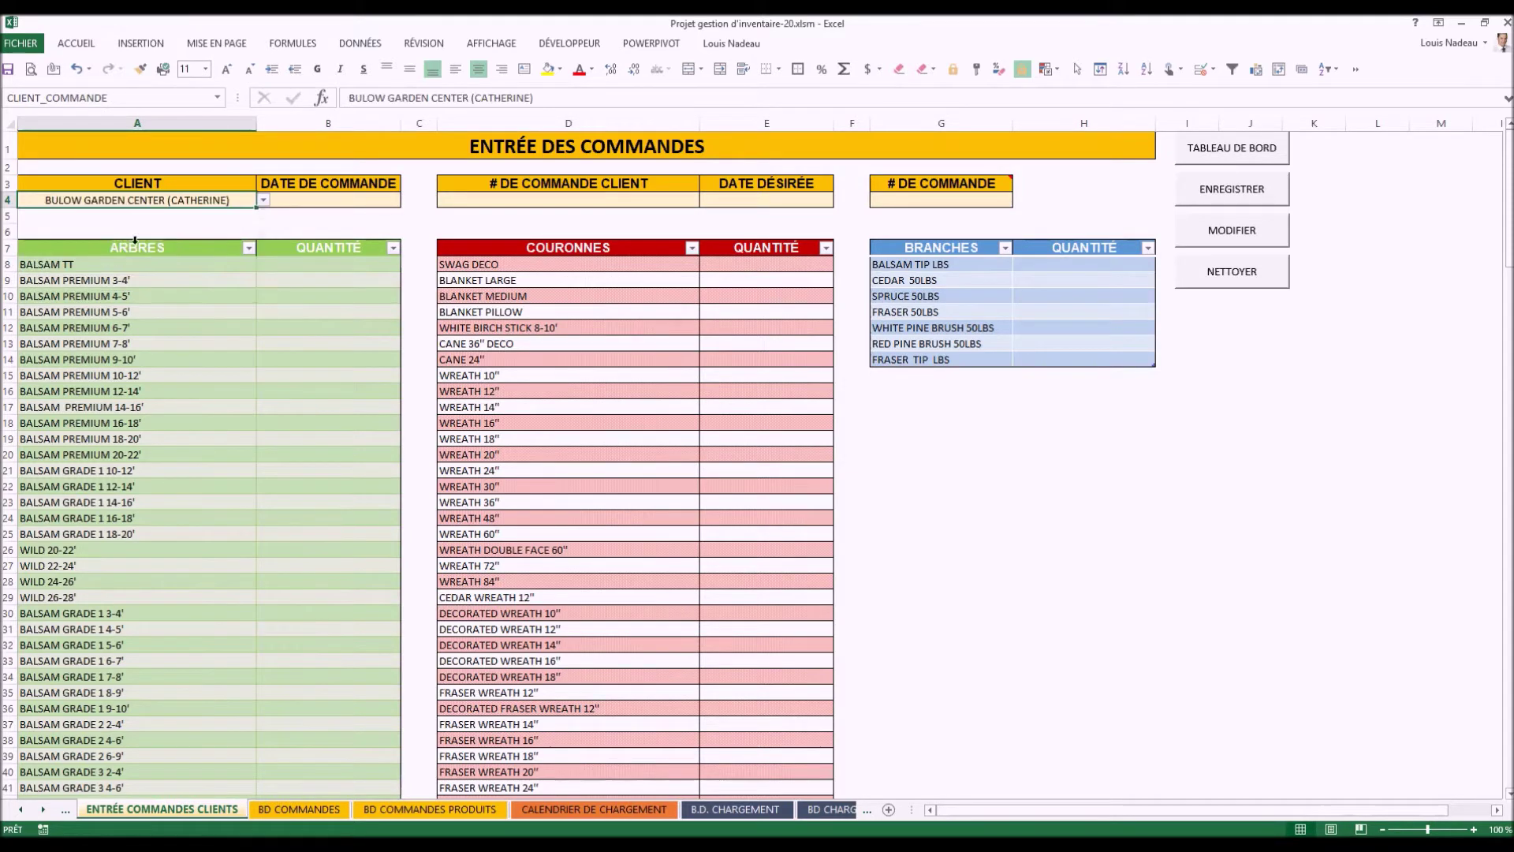
Step: Fill in the order header with order date 06-09-2017, desired date 15-11-2017, the client's order number and the internal order number
{"action": "left_click", "coordinate": [348, 202]}
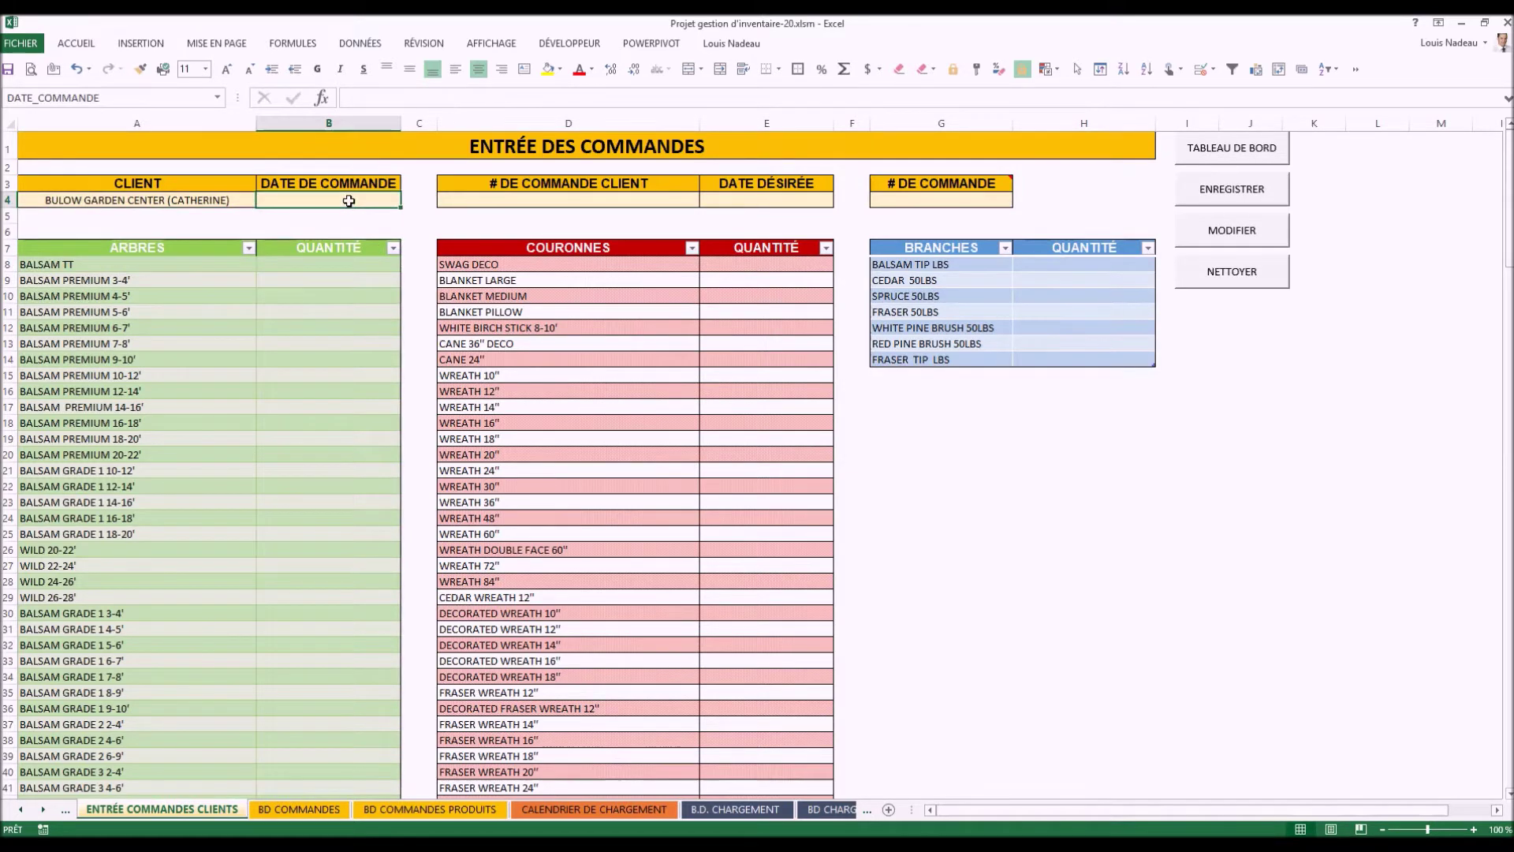
{"action": "key", "text": "ctrl+semicolon"}
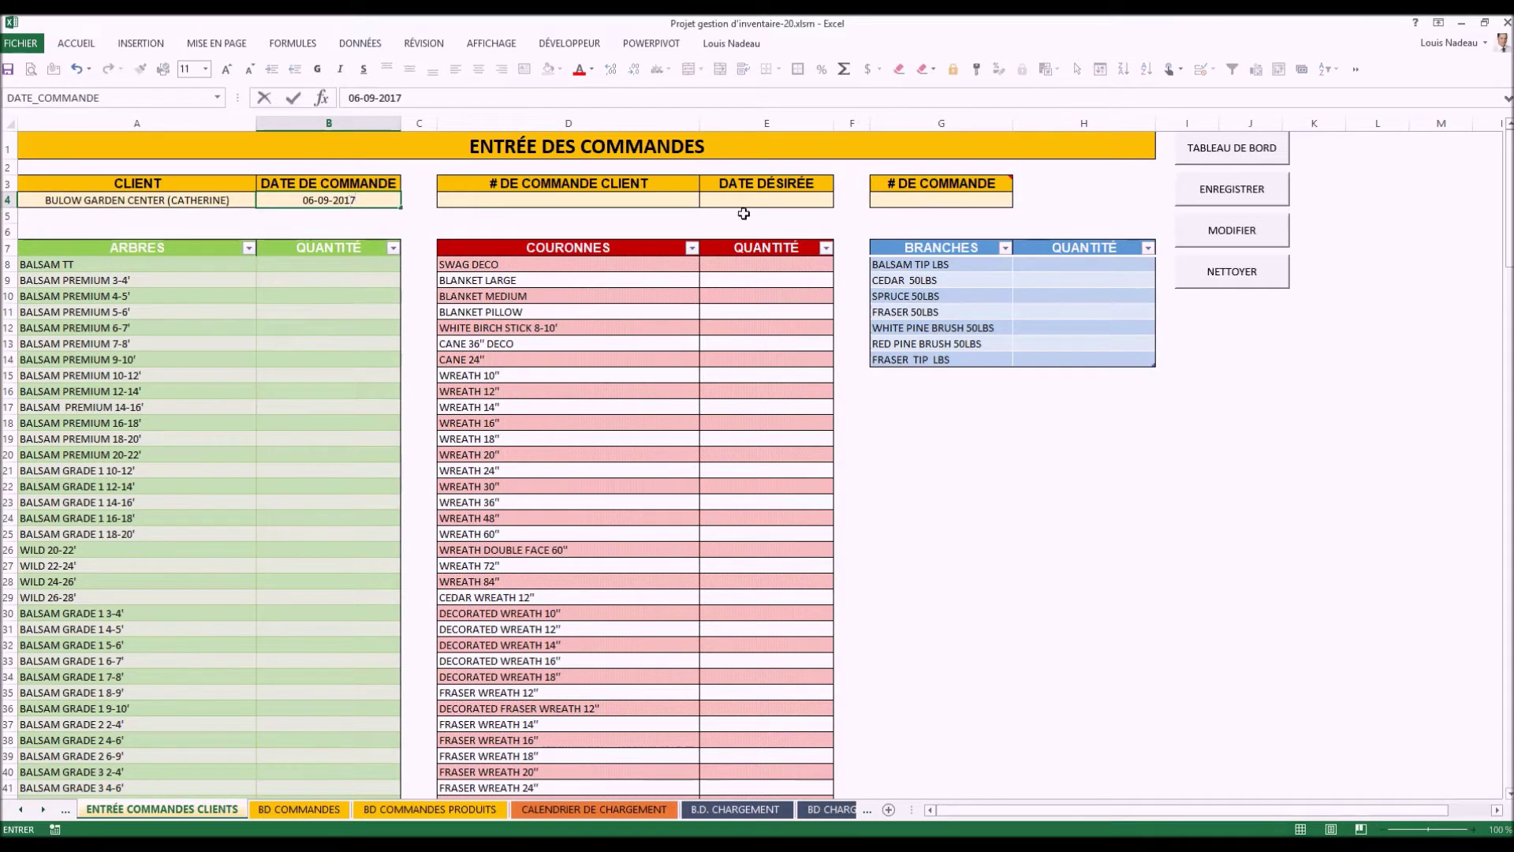
{"action": "left_click", "coordinate": [649, 206]}
{"action": "type", "text": "67556"}
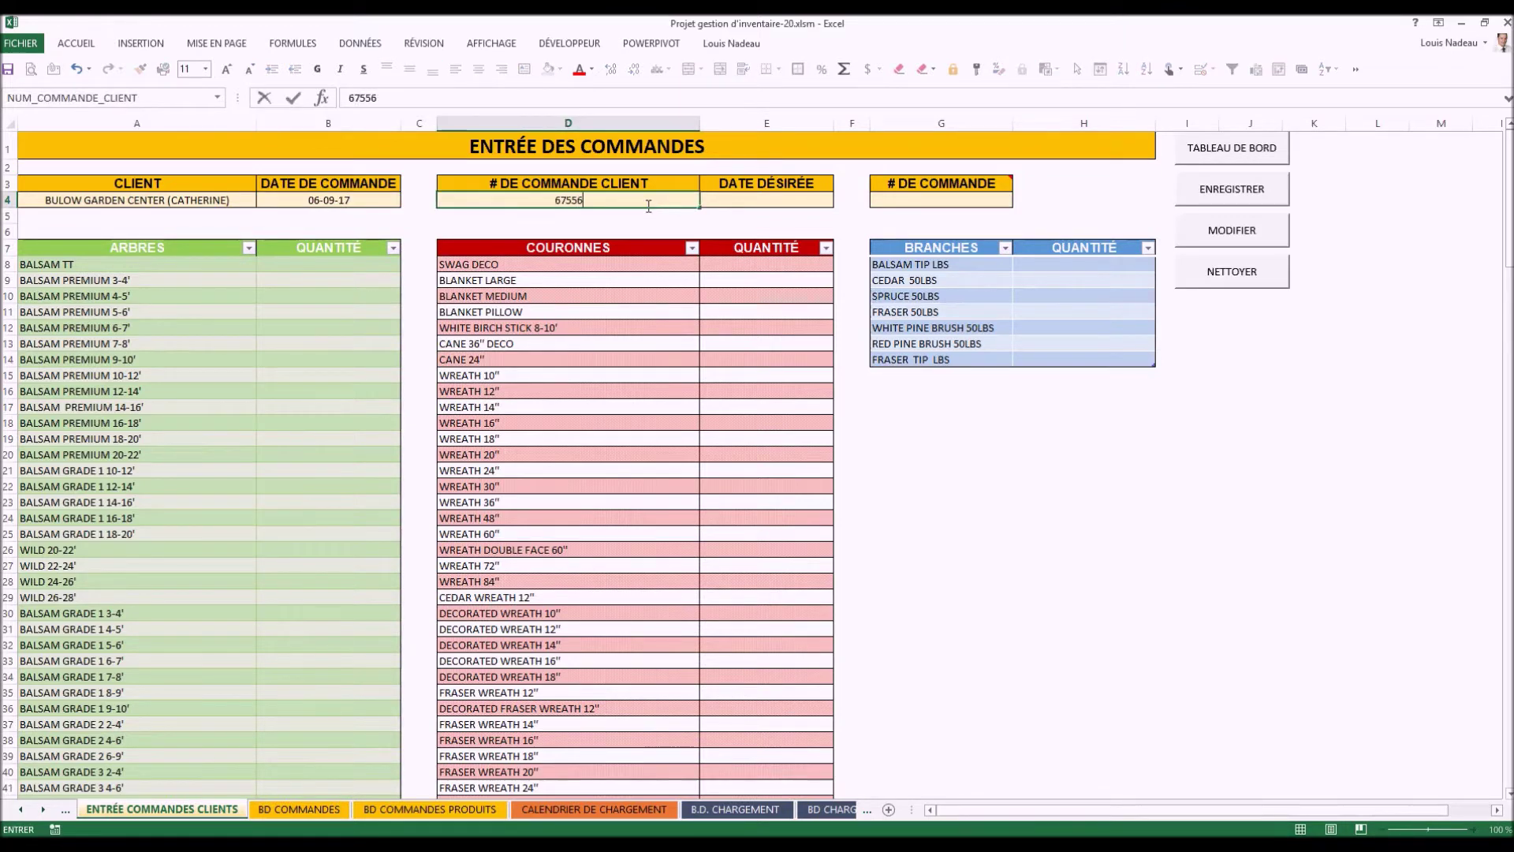
{"action": "left_click", "coordinate": [789, 201]}
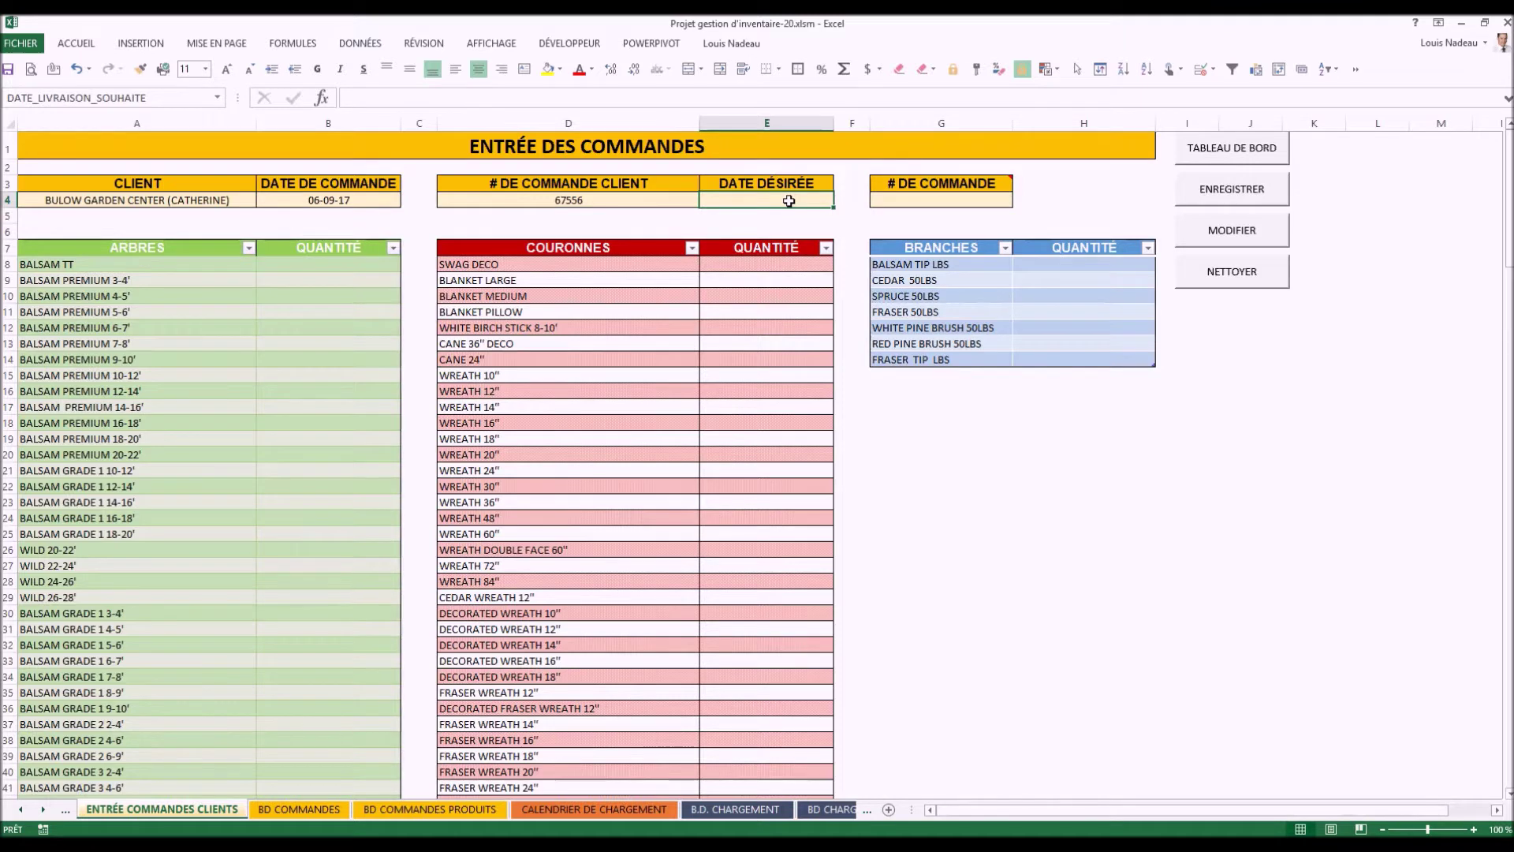
{"action": "type", "text": "15-11-2017"}
{"action": "left_click", "coordinate": [942, 205]}
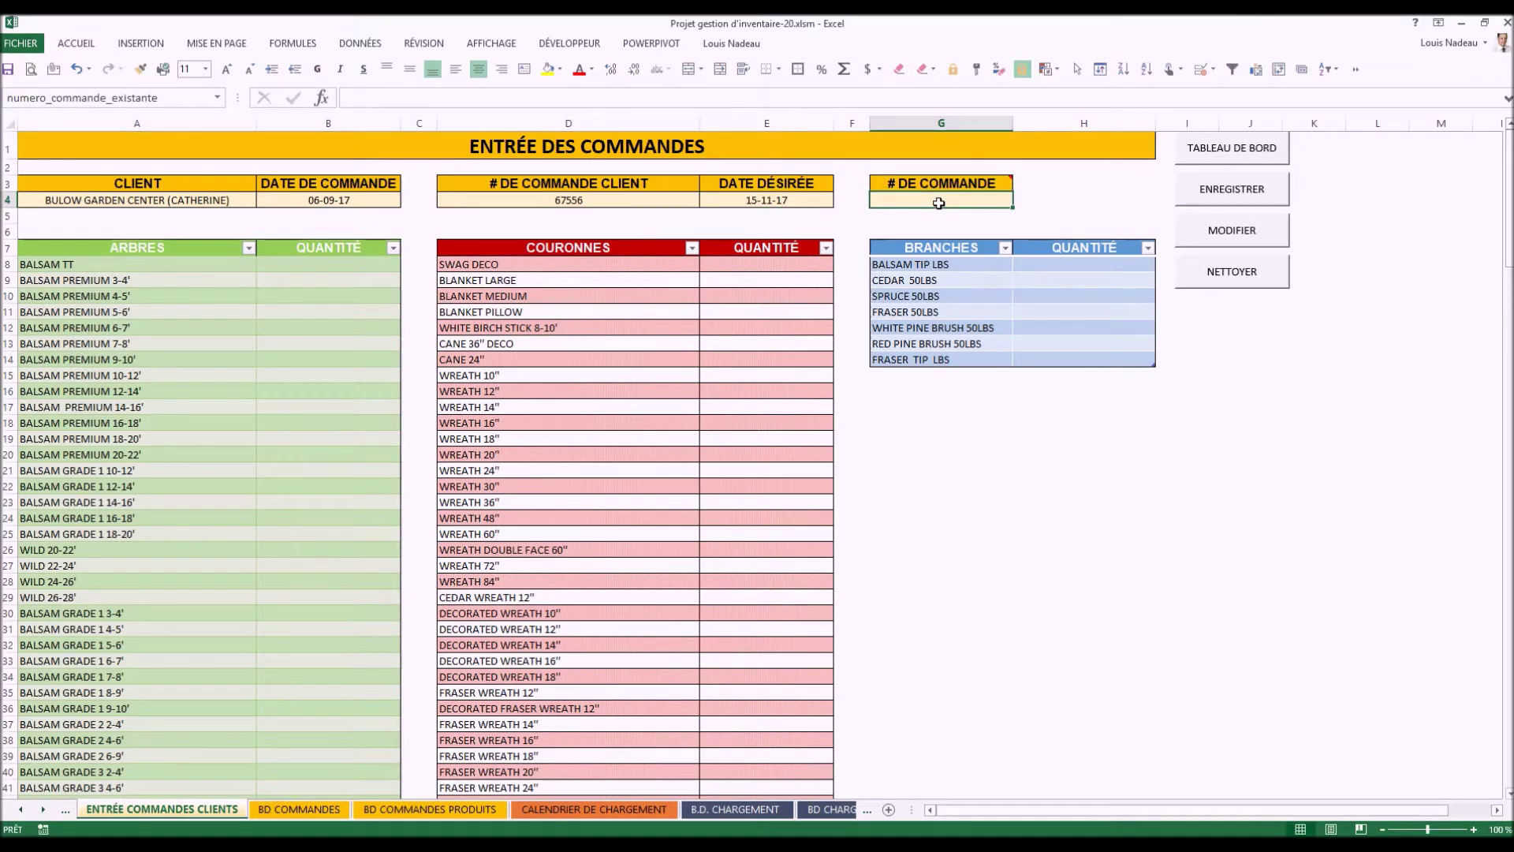
{"action": "type", "text": "24"}
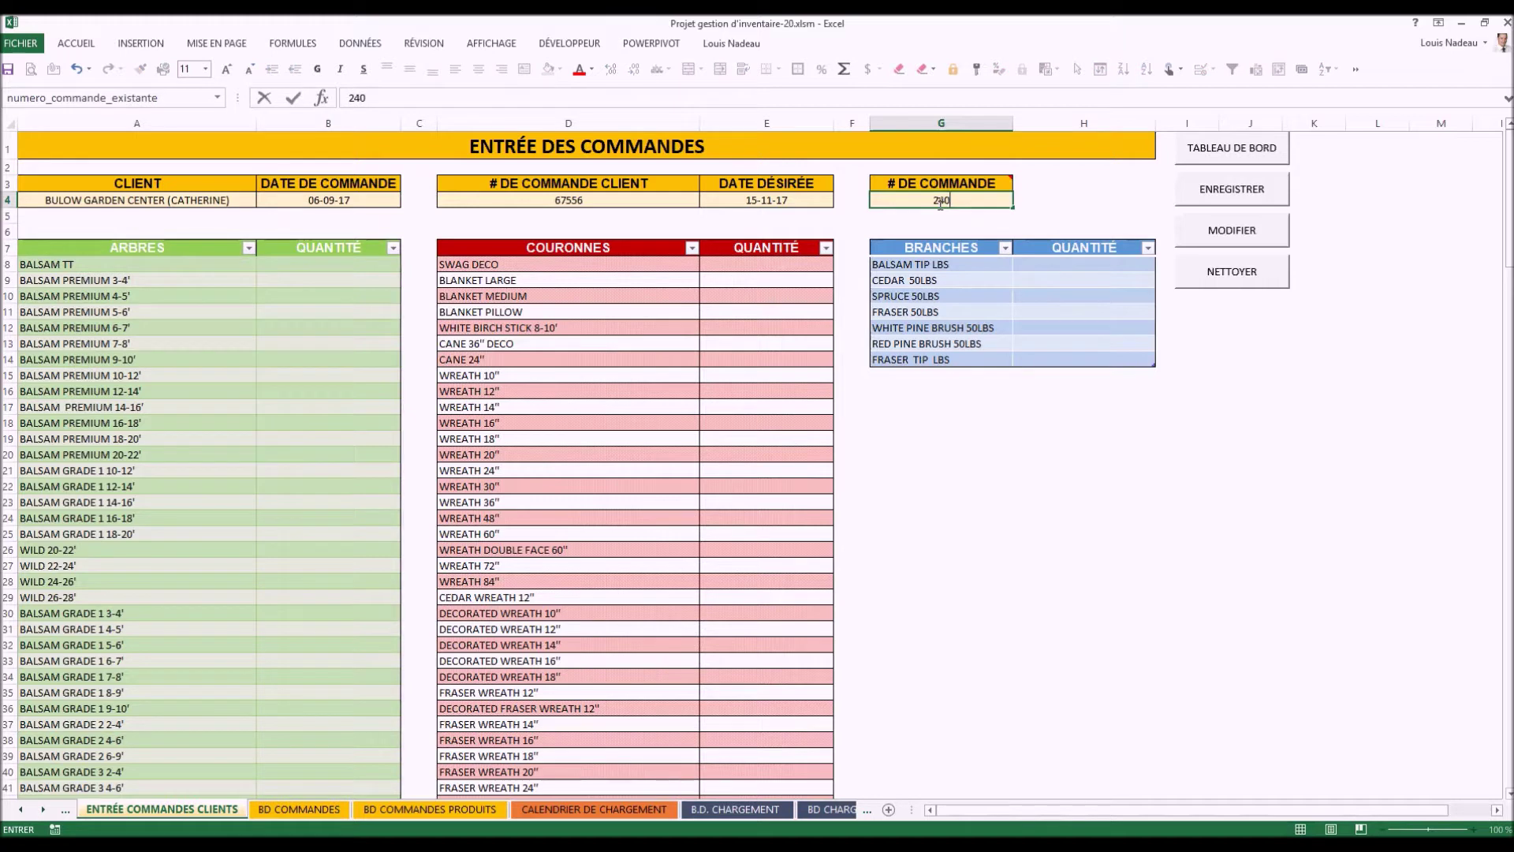
{"action": "type", "text": "0"}
Step: Order 140 Balsam Premium 4-5', 30 Balsam Premium 14-16' and 25 Balsam Grade 1 16-18' trees
{"action": "left_click", "coordinate": [312, 292]}
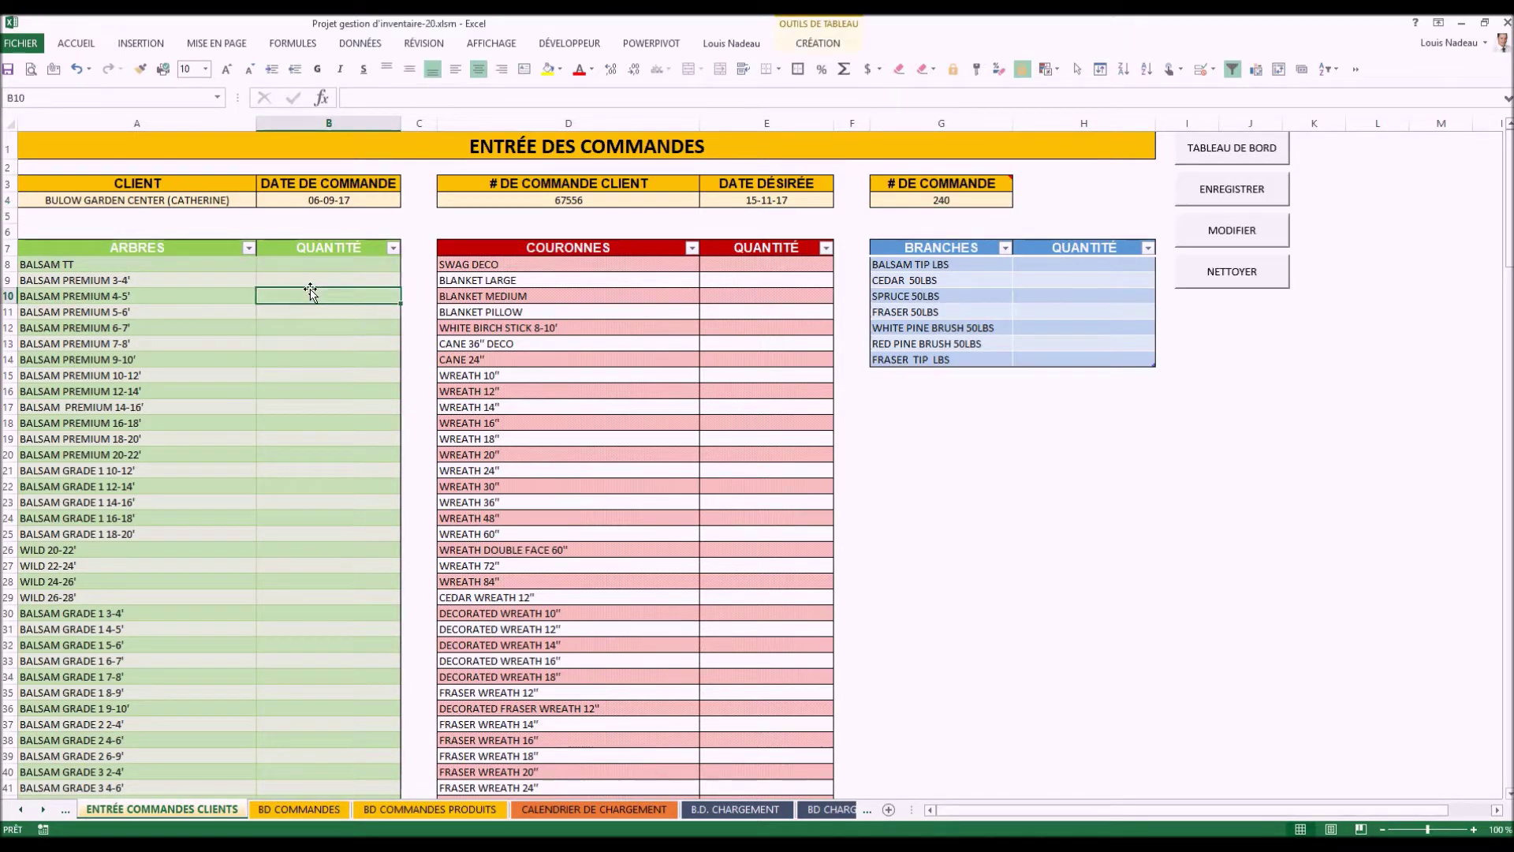
{"action": "type", "text": "140"}
{"action": "left_click_drag", "start_coordinate": [341, 347], "coordinate": [341, 351]}
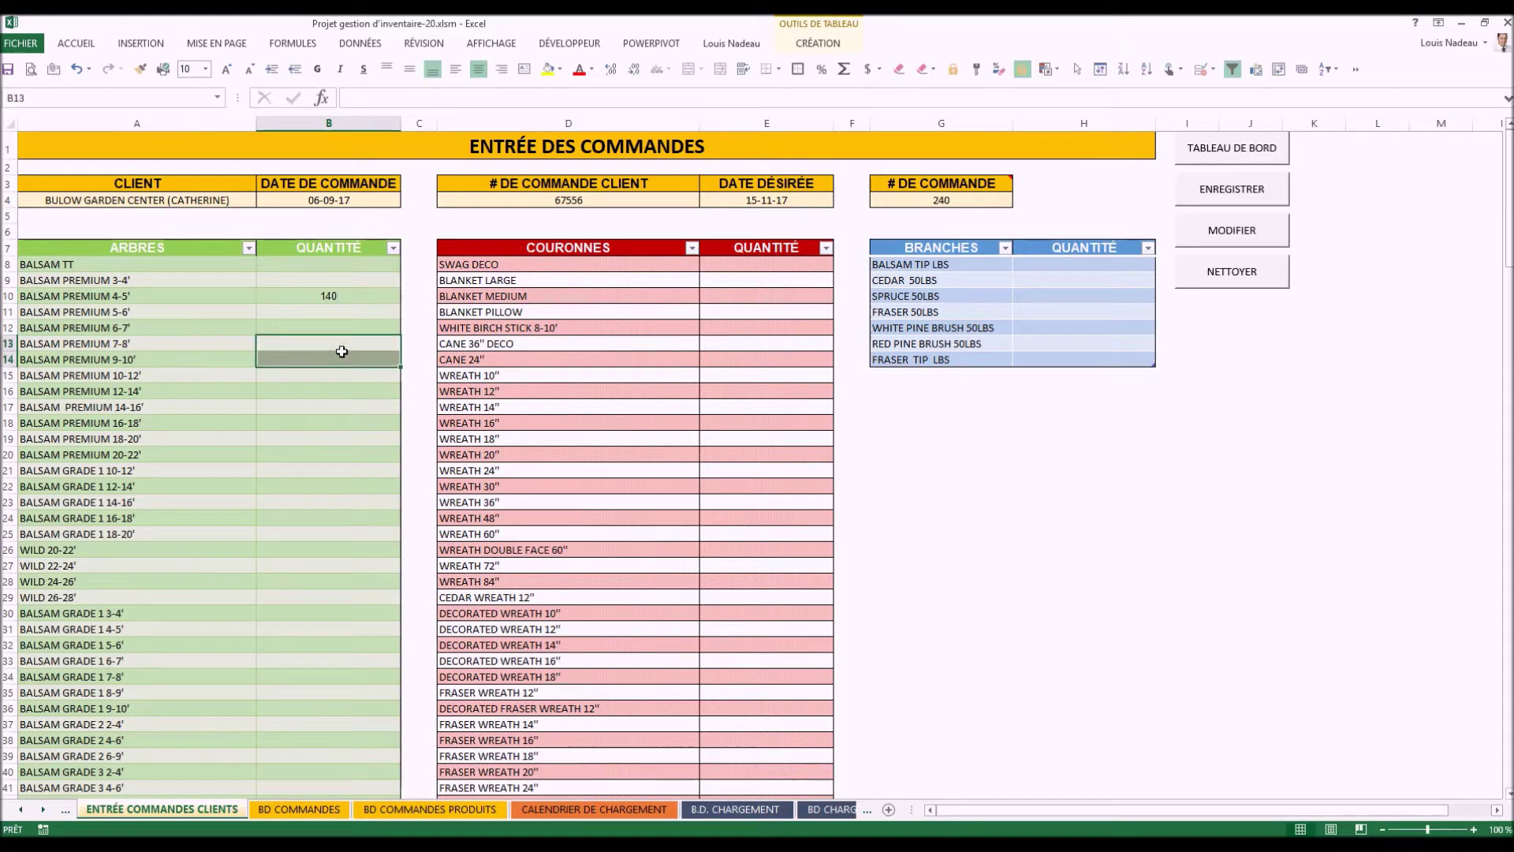
{"action": "double_click", "coordinate": [347, 405]}
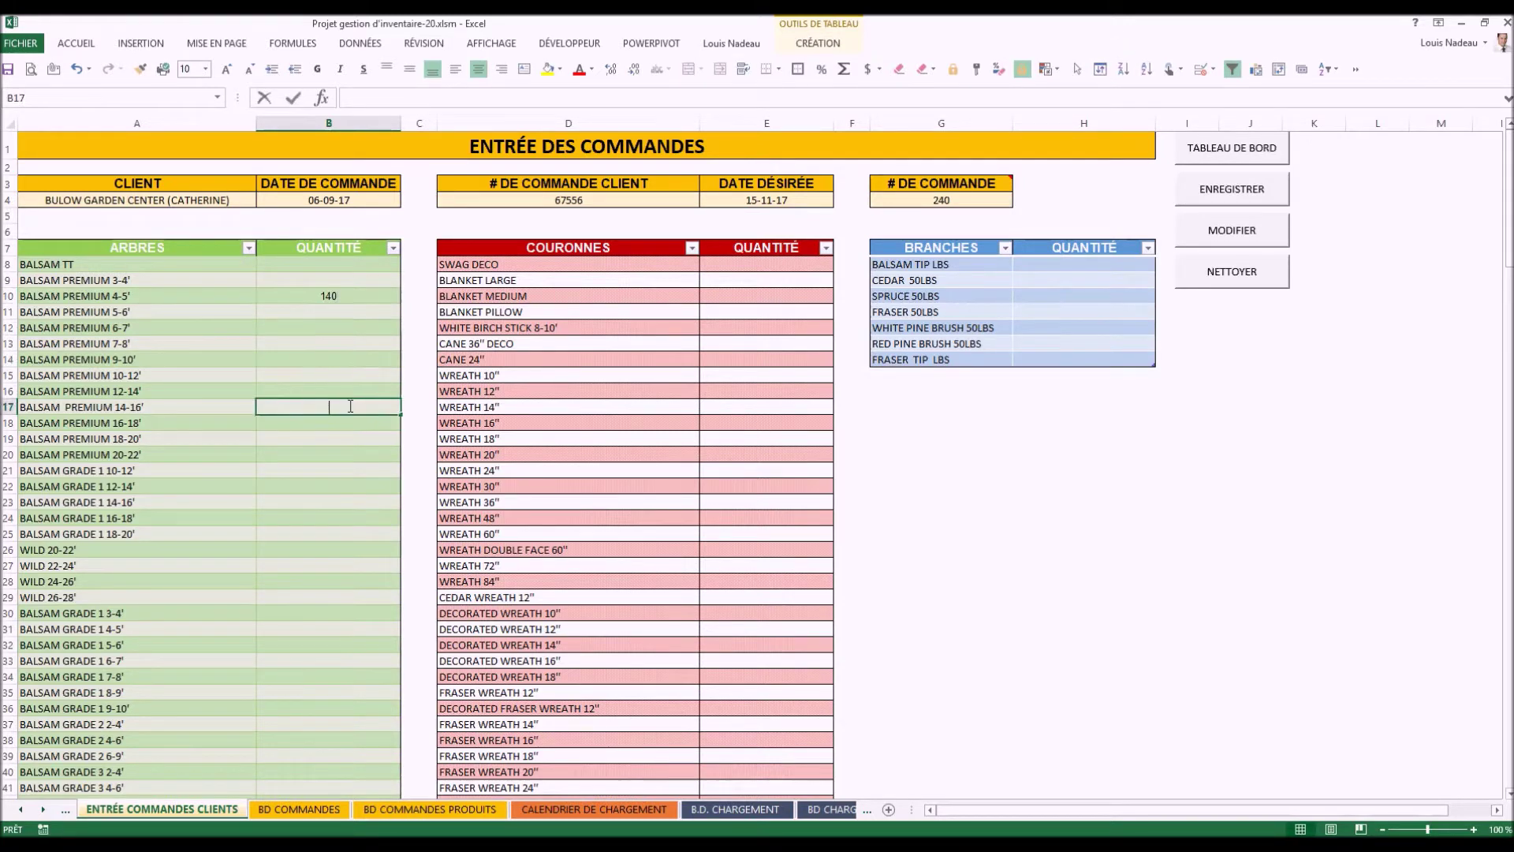
{"action": "type", "text": "30"}
{"action": "left_click", "coordinate": [326, 517]}
{"action": "type", "text": "25"}
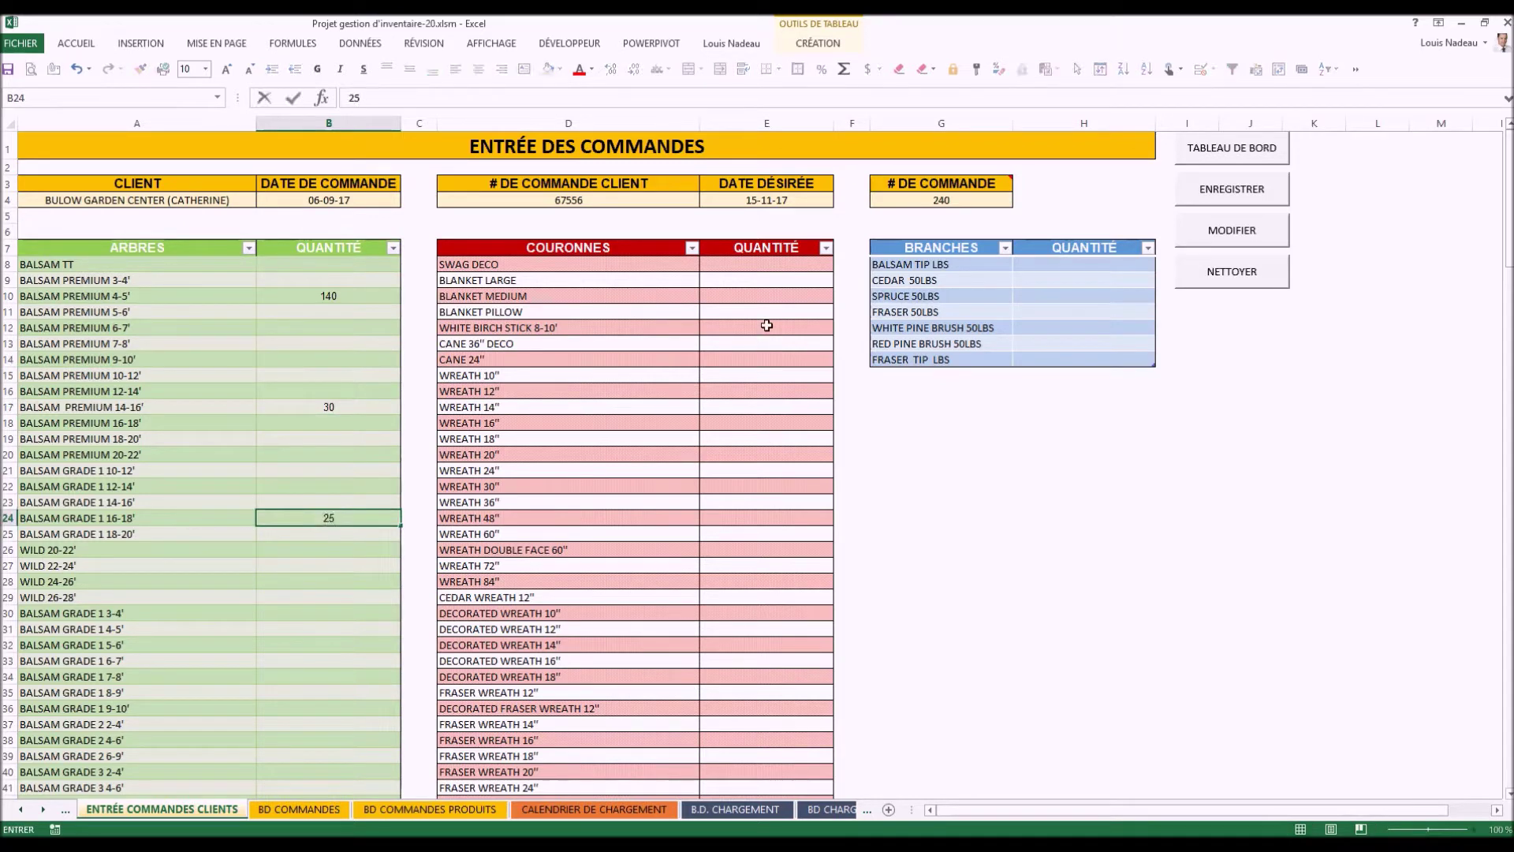
Step: Enter wreath quantities of 56 for Cane 36" Deco and 15 for Wreath 30"
{"action": "left_click", "coordinate": [805, 340]}
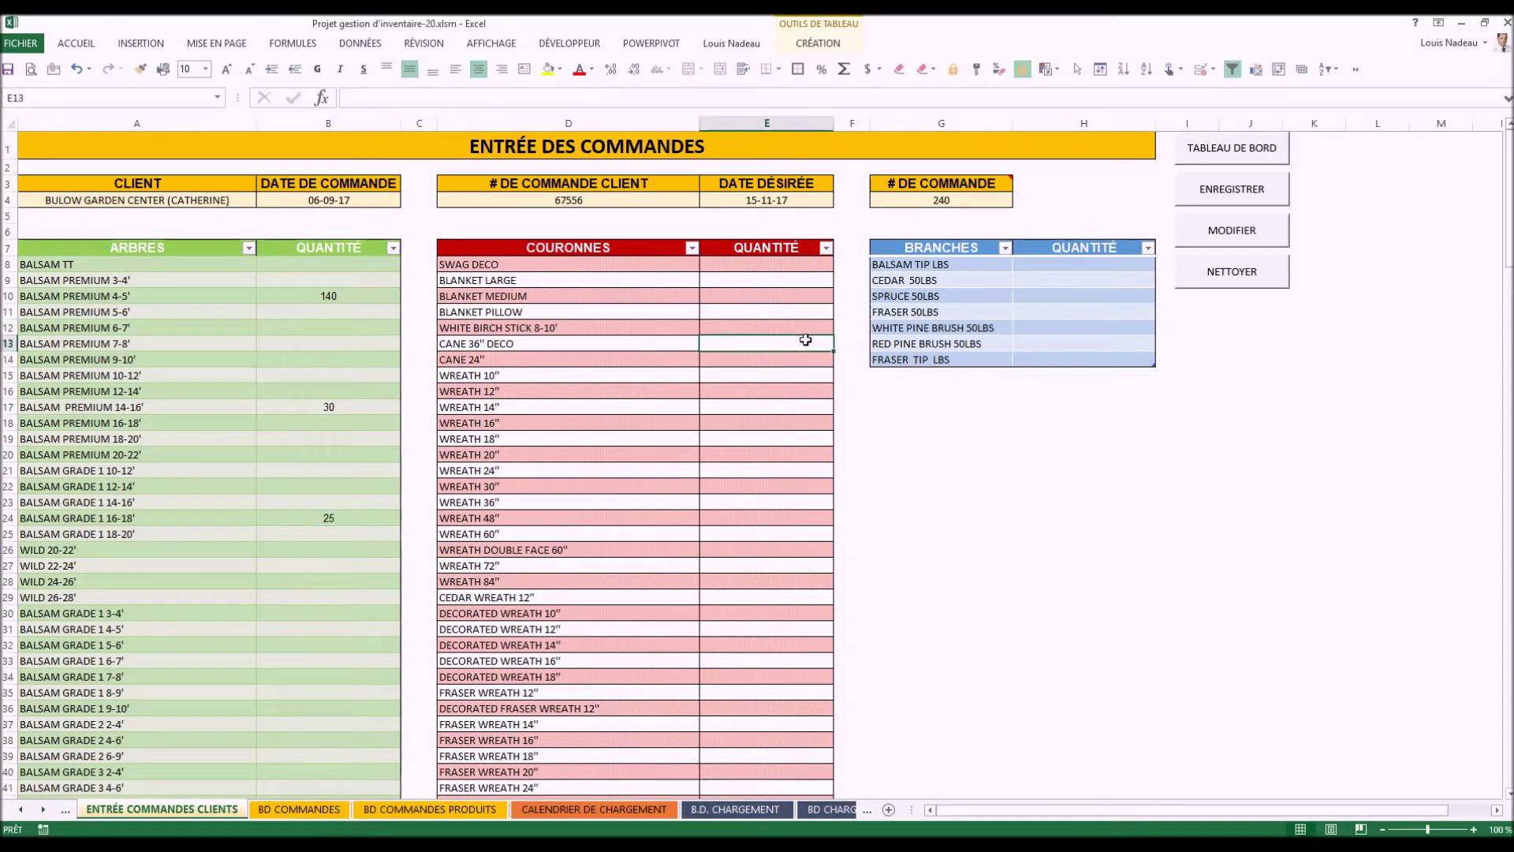
{"action": "type", "text": "56"}
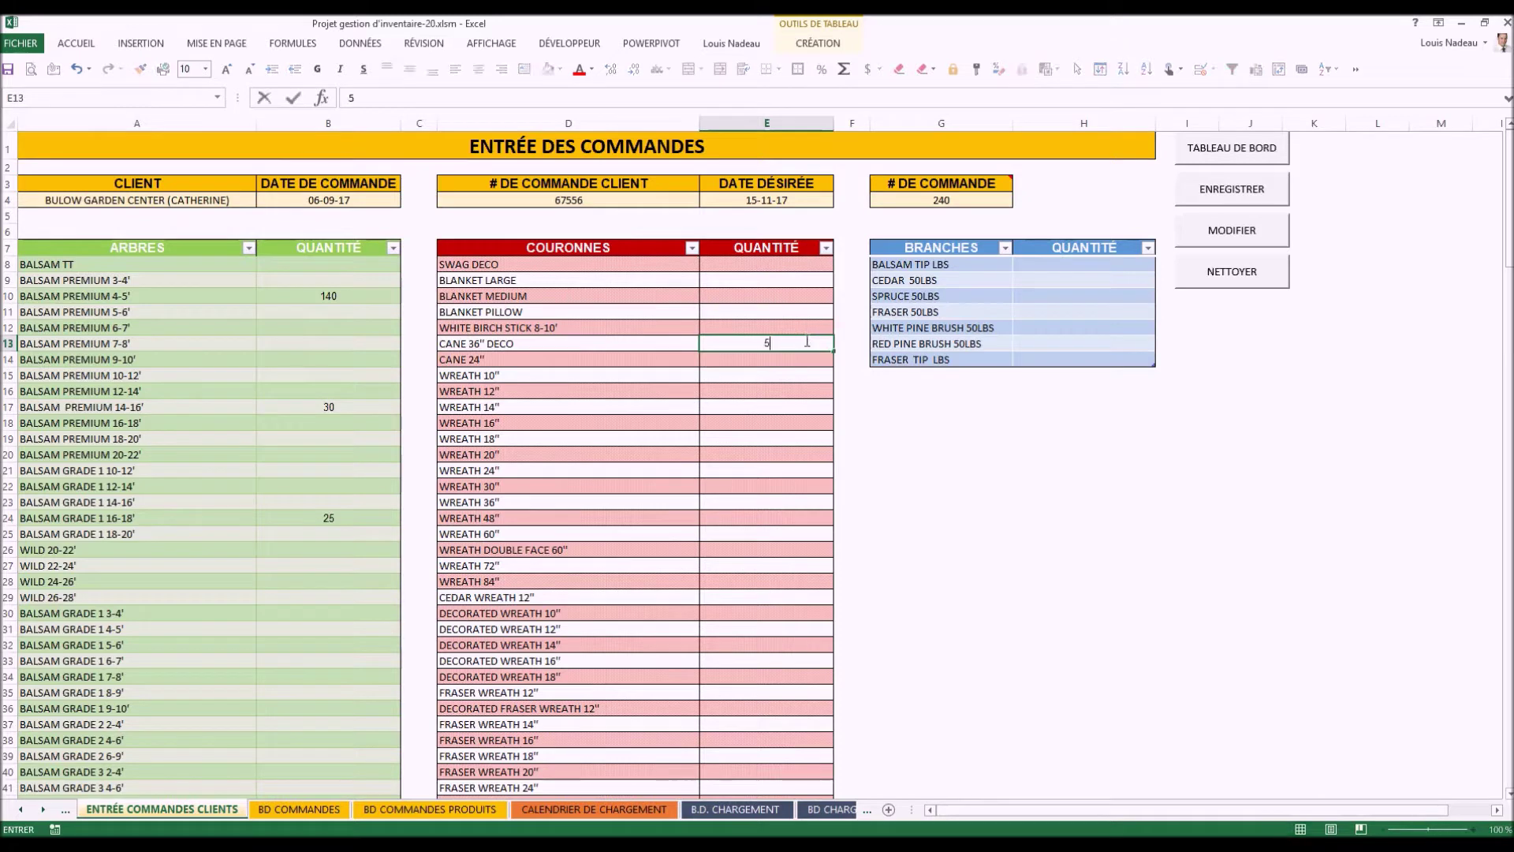
{"action": "left_click", "coordinate": [765, 484]}
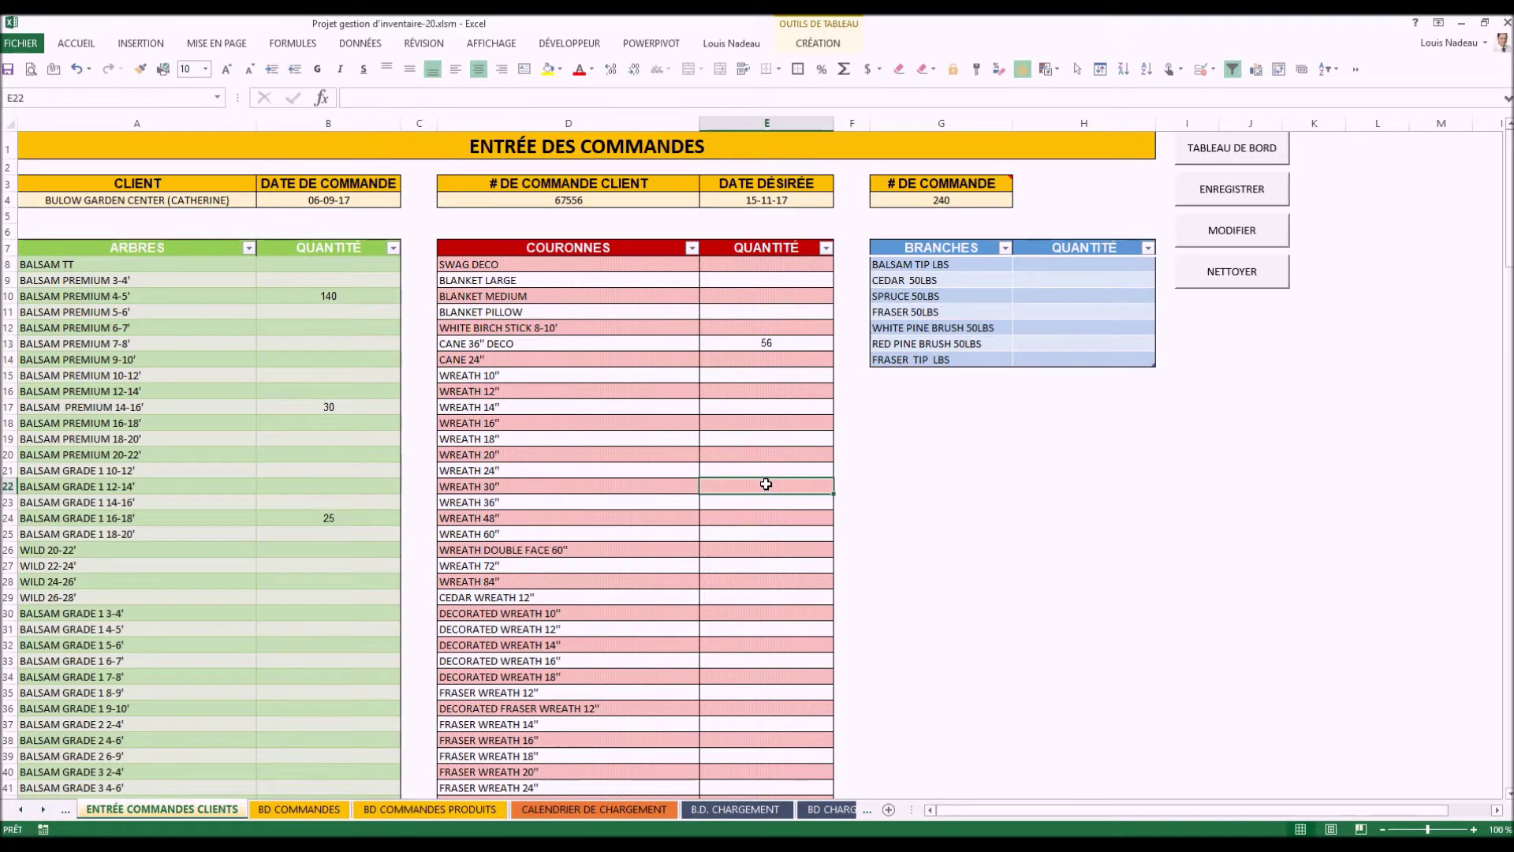
{"action": "type", "text": "15"}
Step: Enter a branch quantity of 15 for Cedar 50LBS and save the order to the databases
{"action": "left_click", "coordinate": [1081, 283]}
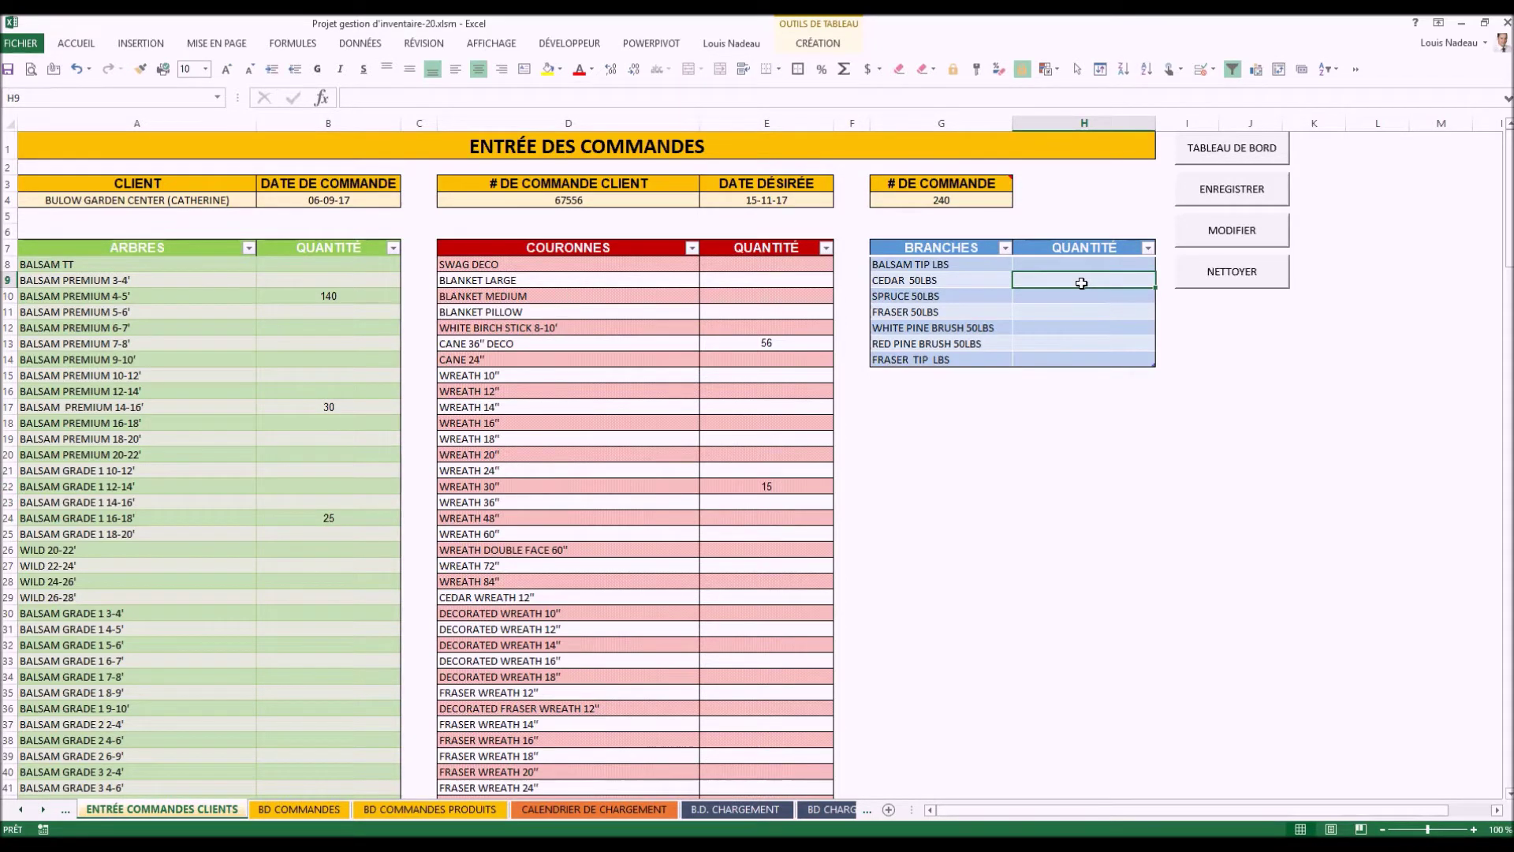
{"action": "type", "text": "15"}
{"action": "left_click", "coordinate": [1084, 505]}
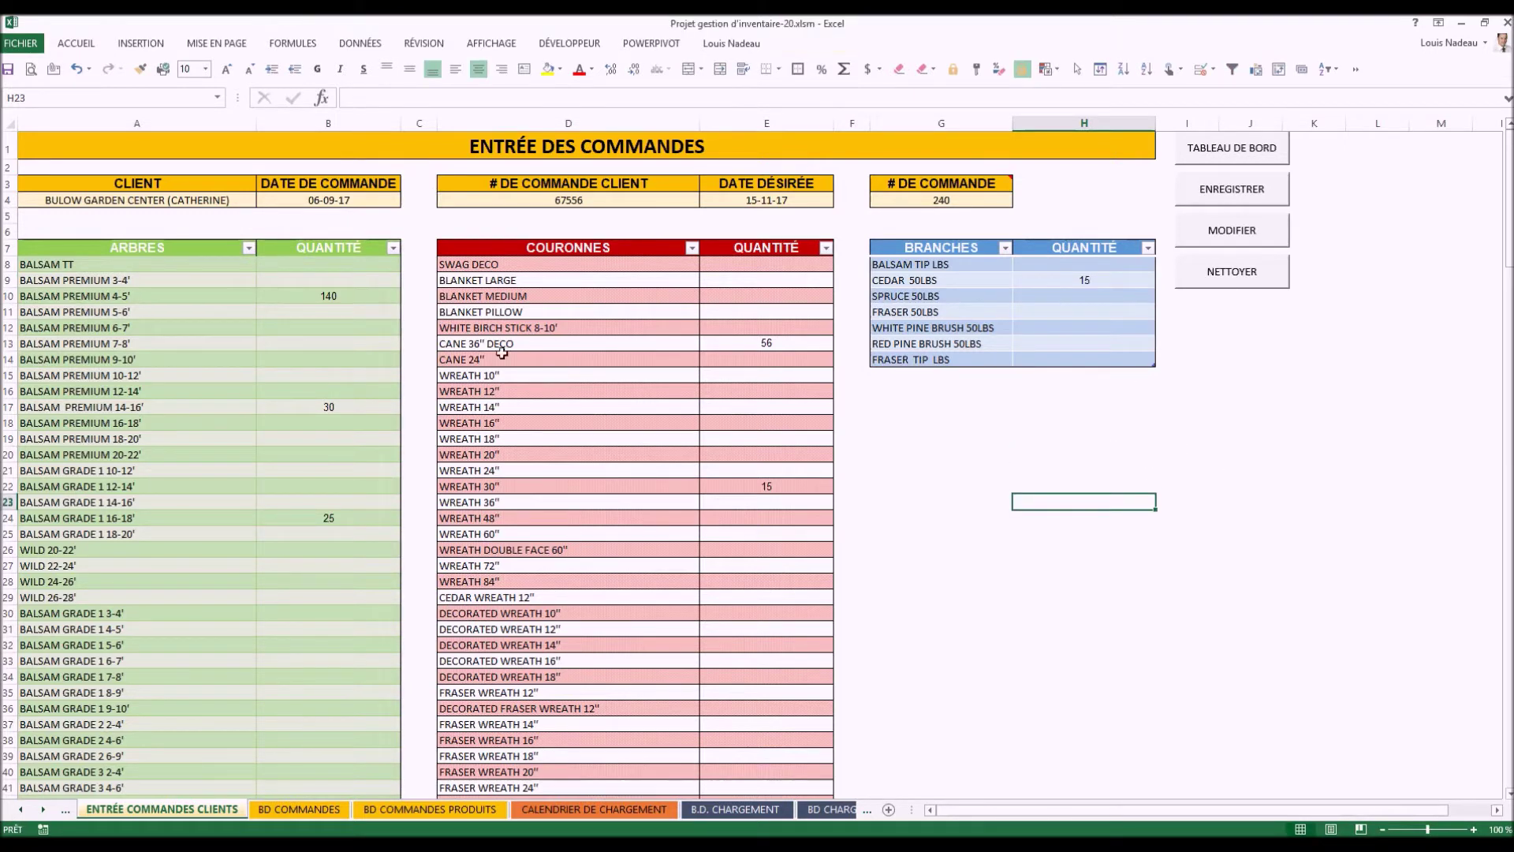
{"action": "left_click", "coordinate": [1229, 189]}
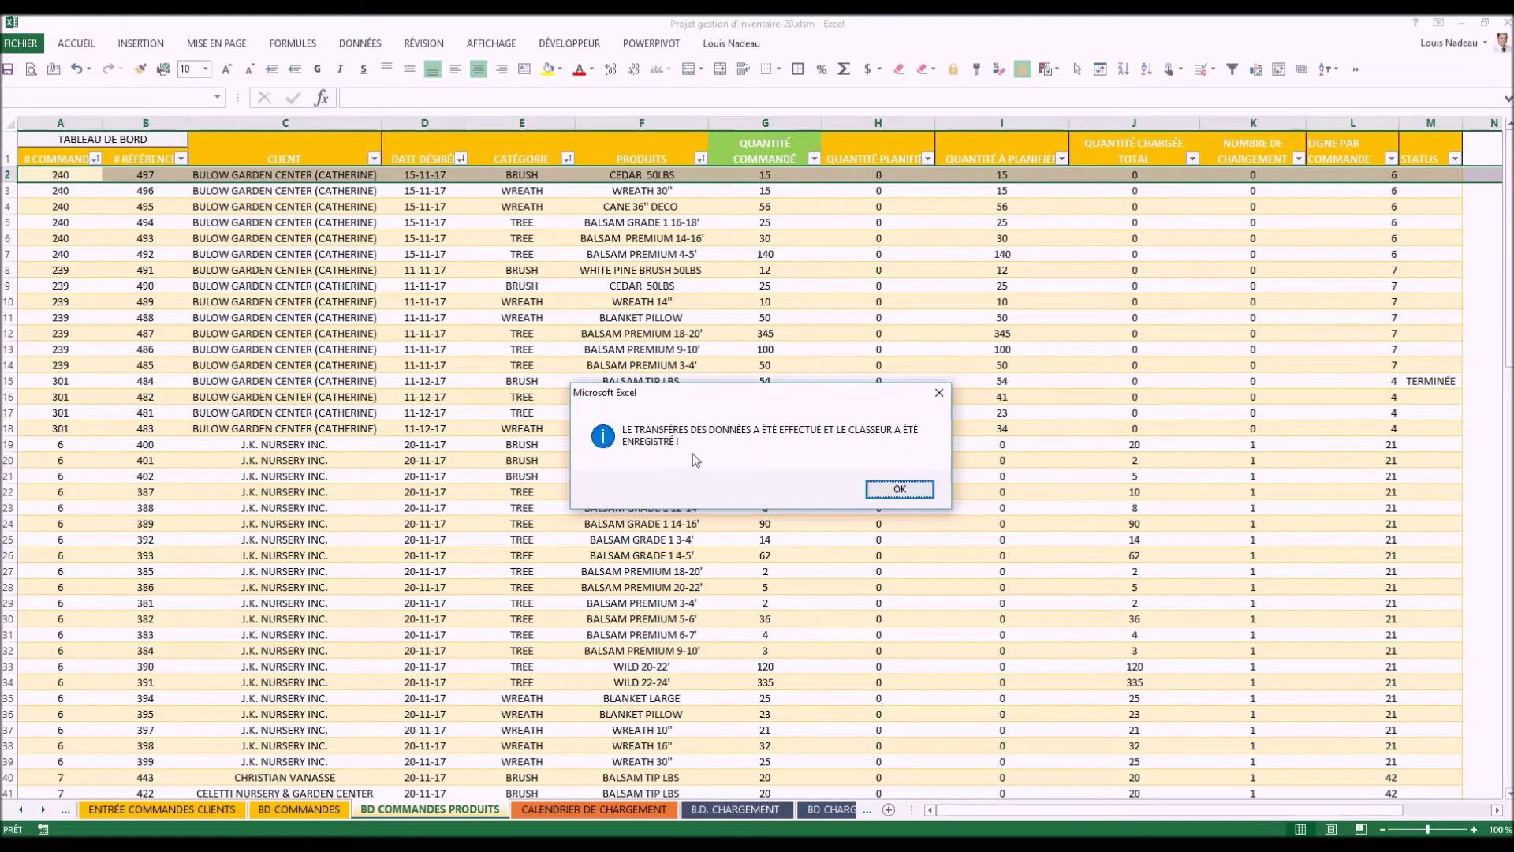
{"action": "left_click", "coordinate": [900, 490]}
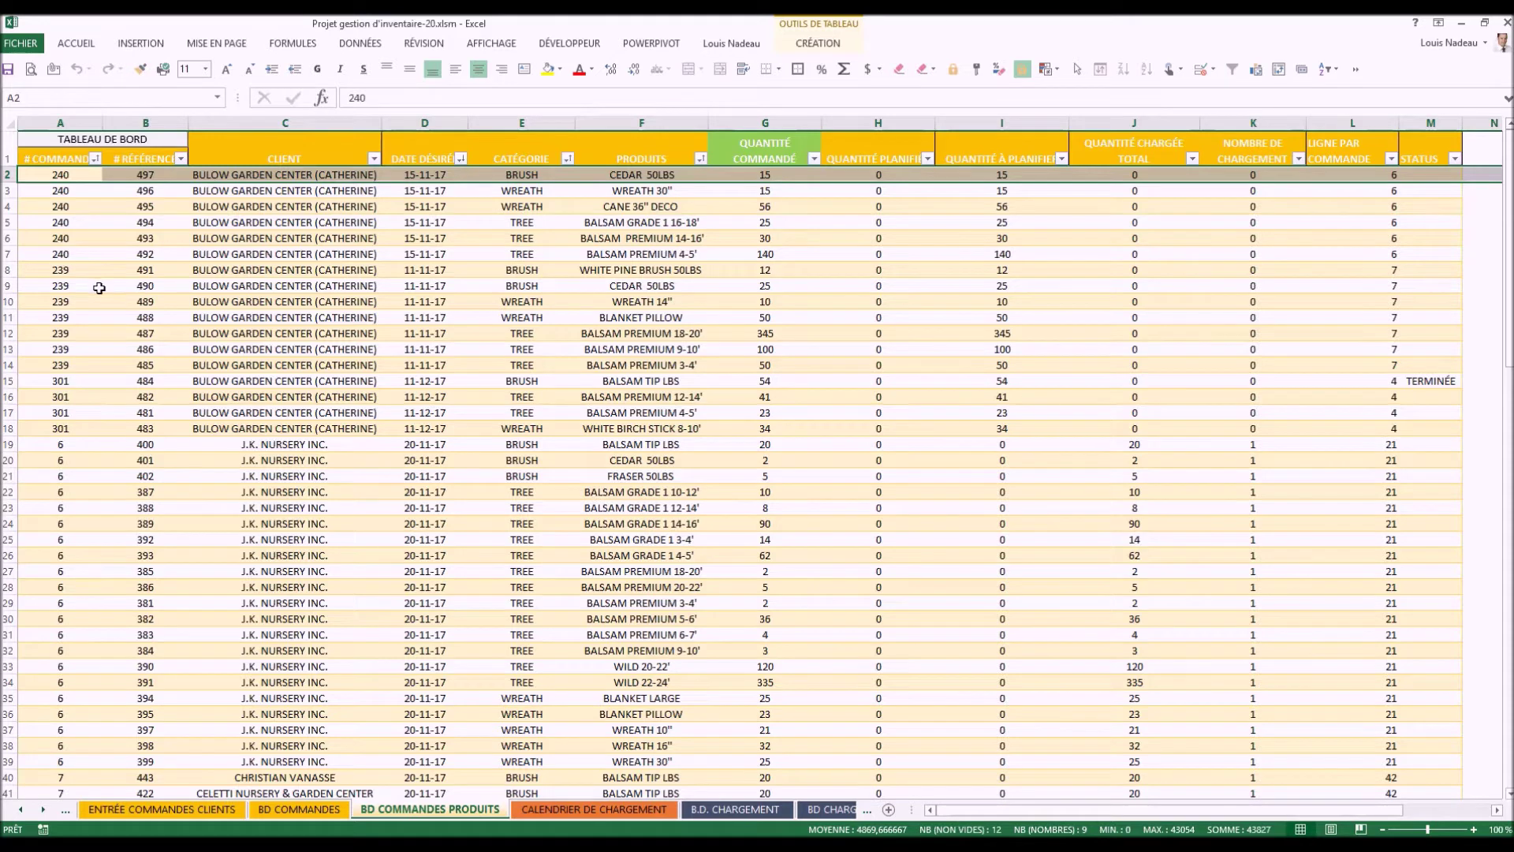
Step: Check the new order's lines in BD Commandes Produits and its entry in BD Commandes, and return to the dashboard
{"action": "left_click_drag", "start_coordinate": [52, 254], "coordinate": [48, 166]}
{"action": "left_click", "coordinate": [316, 810]}
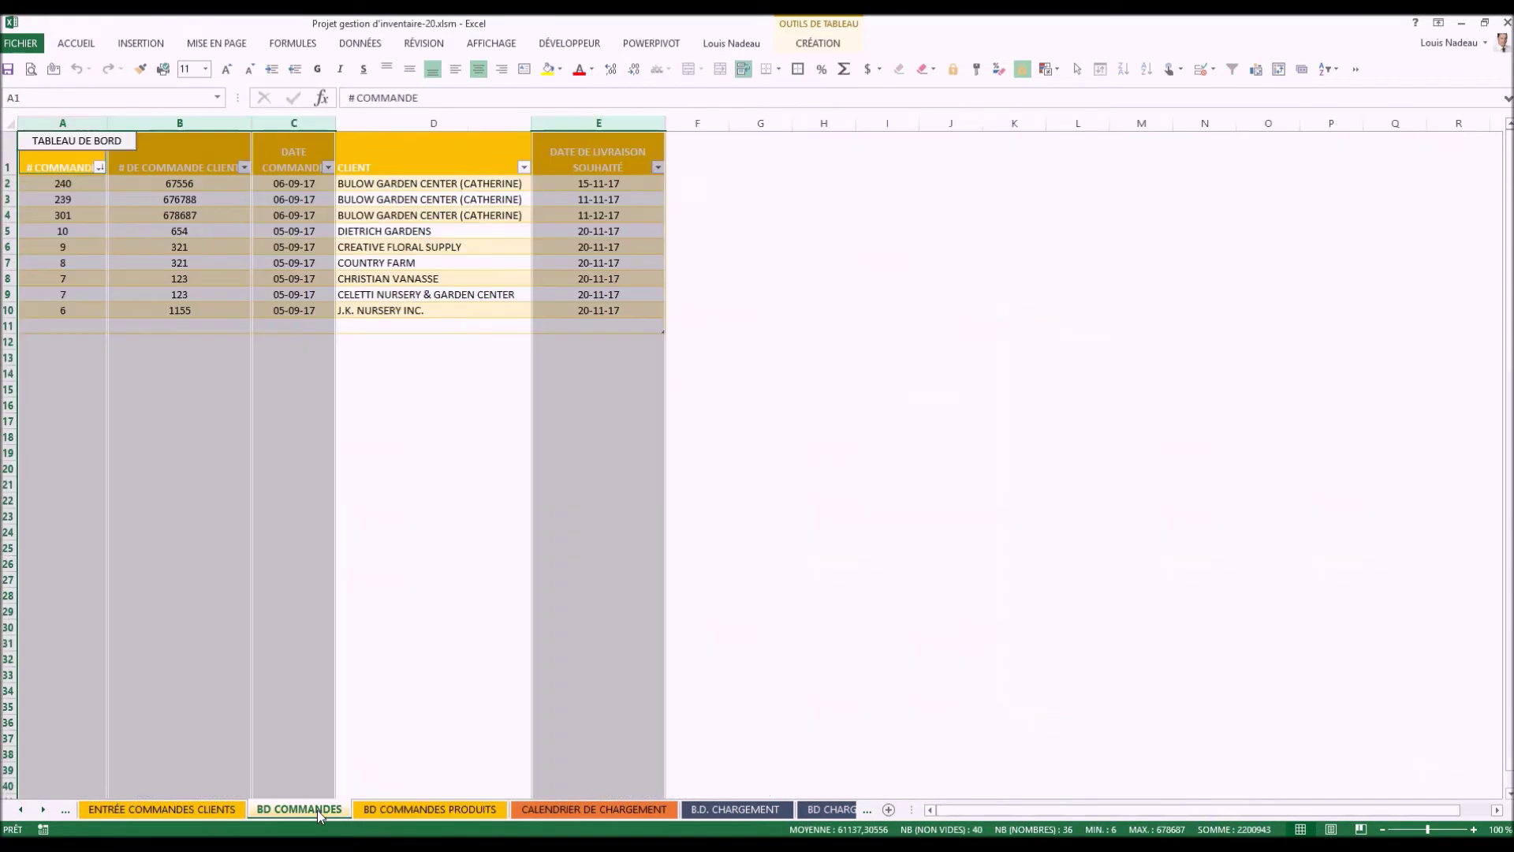
{"action": "left_click", "coordinate": [54, 184]}
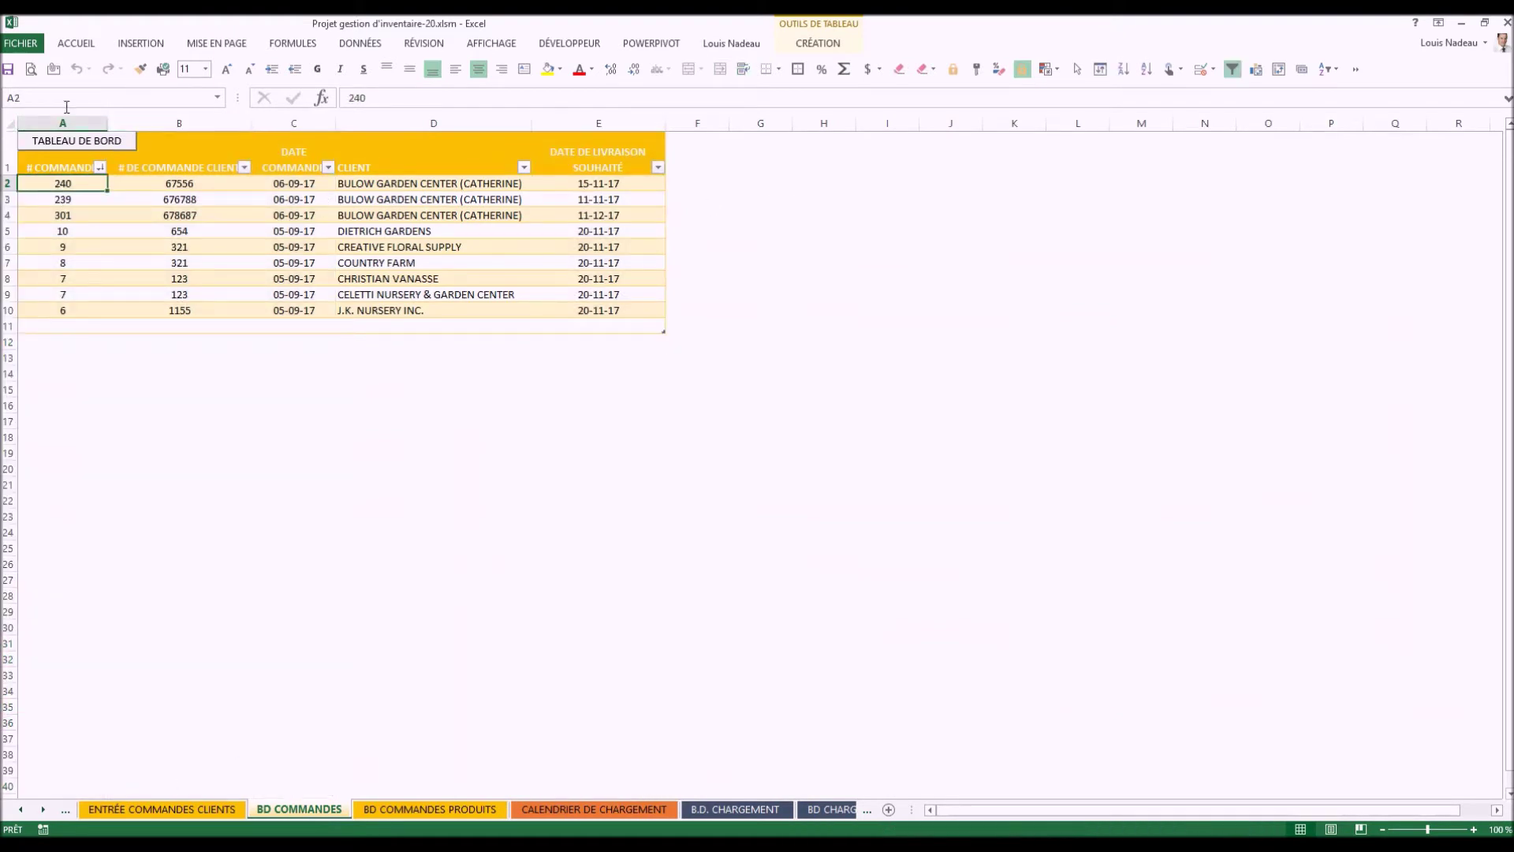
{"action": "left_click", "coordinate": [85, 141]}
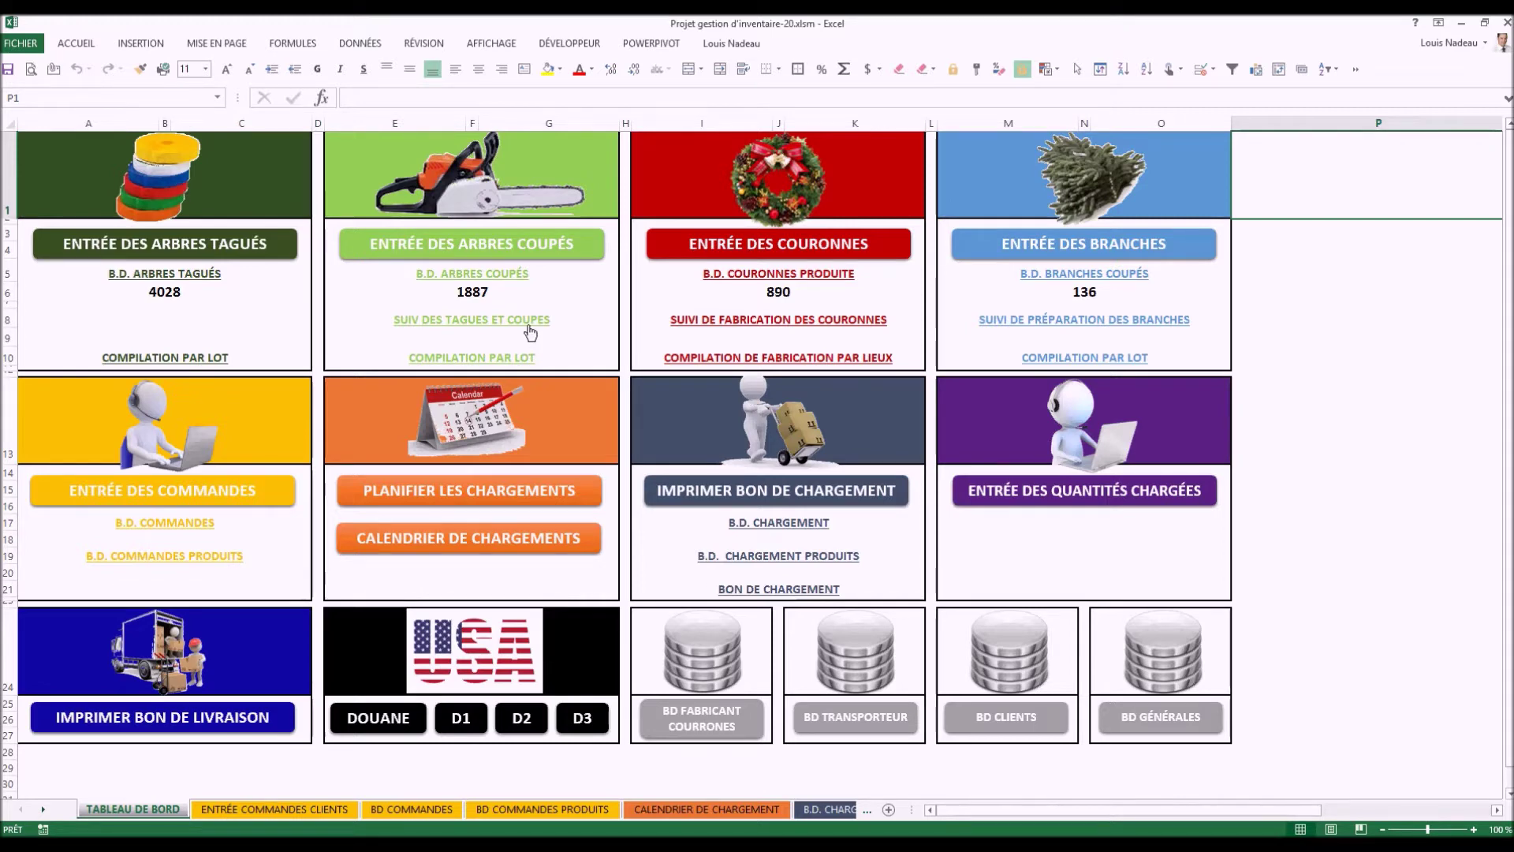
Step: Open the tagged and cut tree tracking sheet and compare tagged quantities with ordered quantities and their difference
{"action": "left_click", "coordinate": [433, 319]}
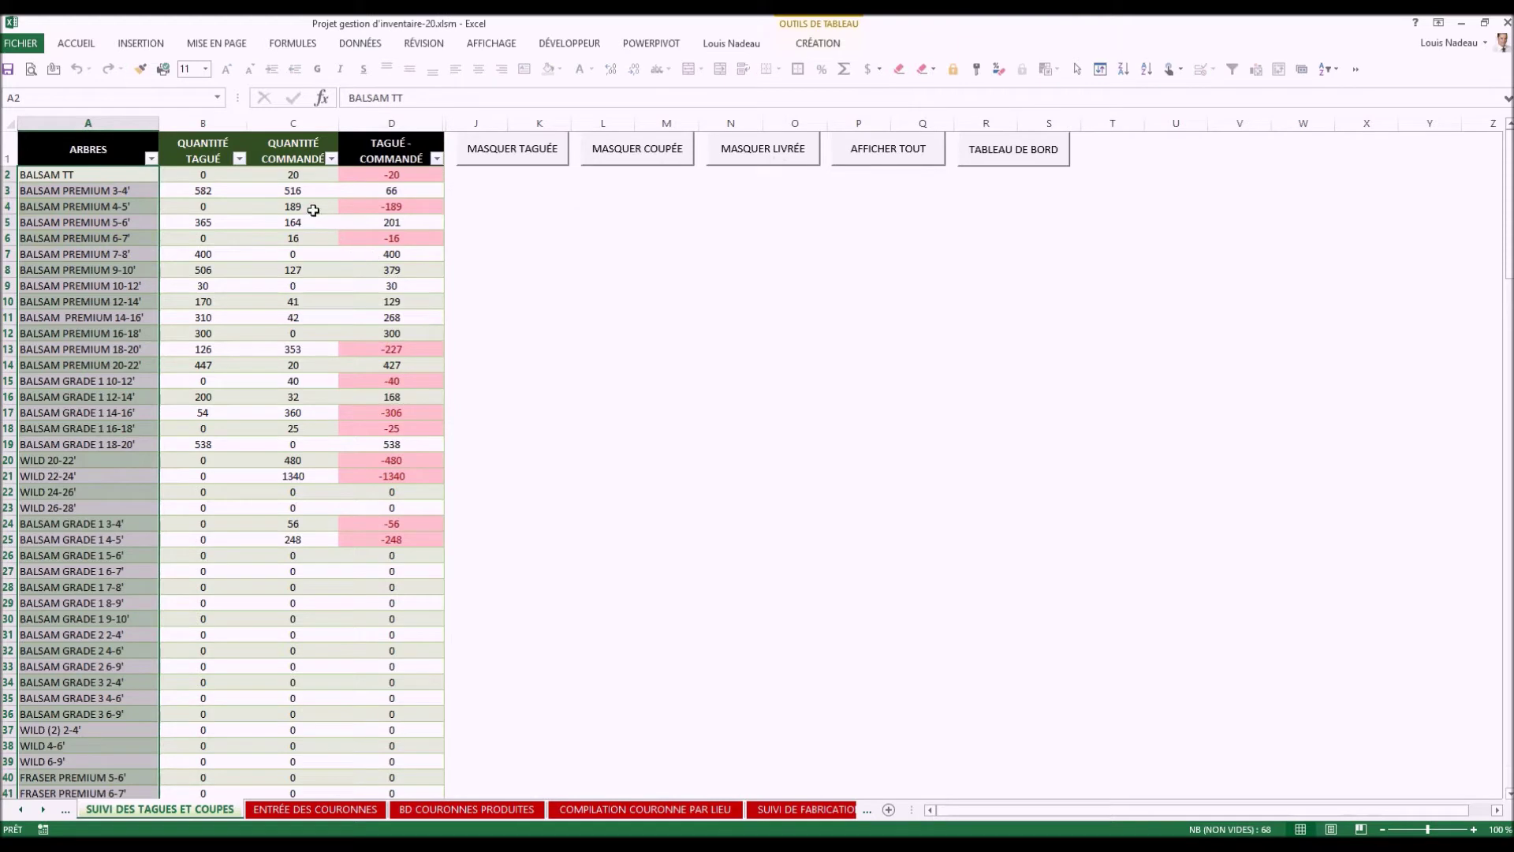
{"action": "left_click", "coordinate": [230, 122]}
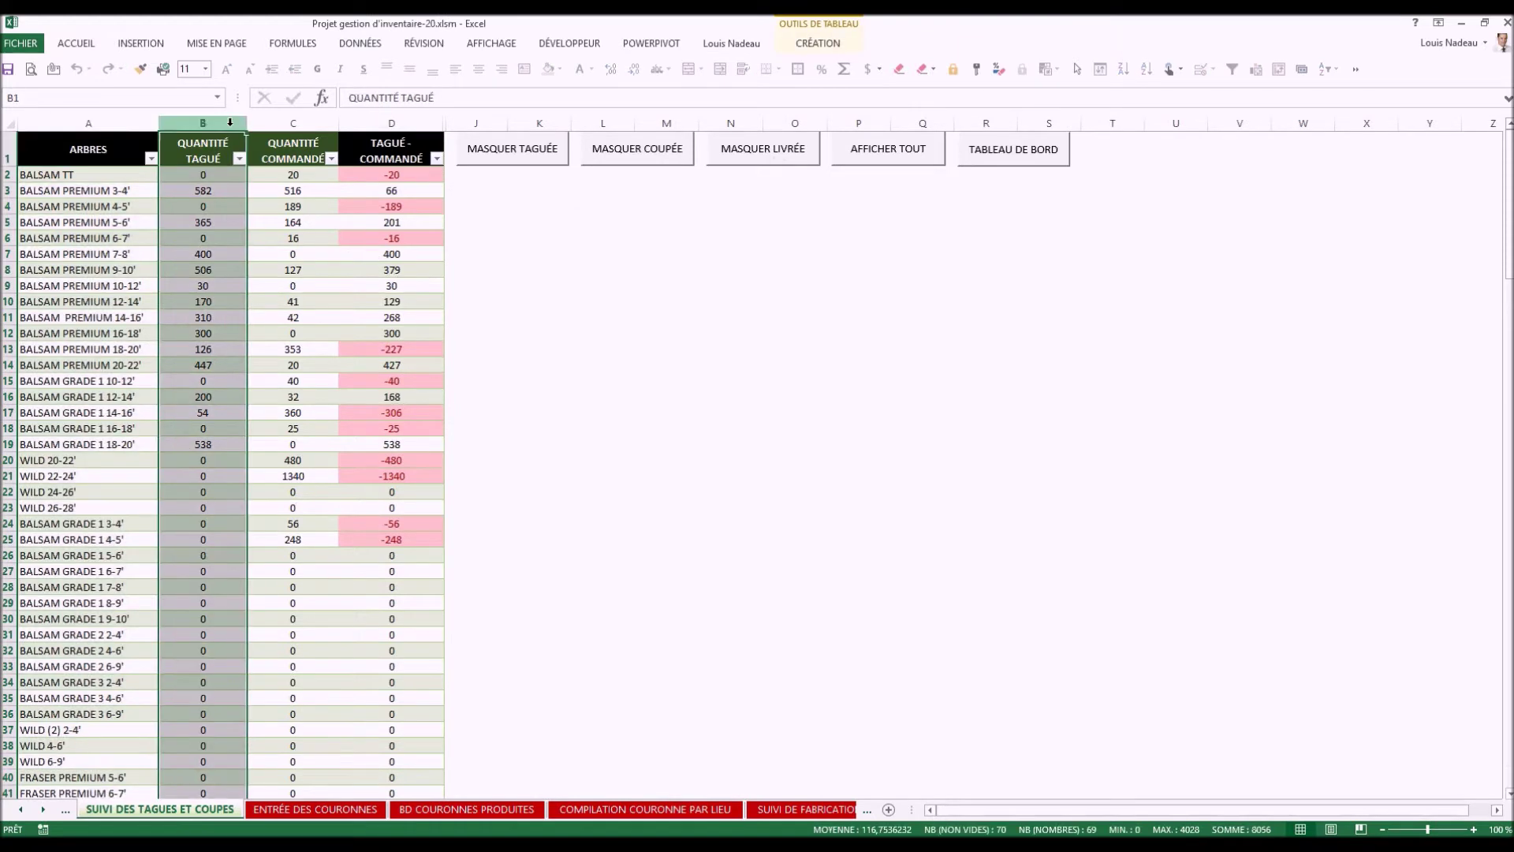
{"action": "left_click", "coordinate": [308, 125]}
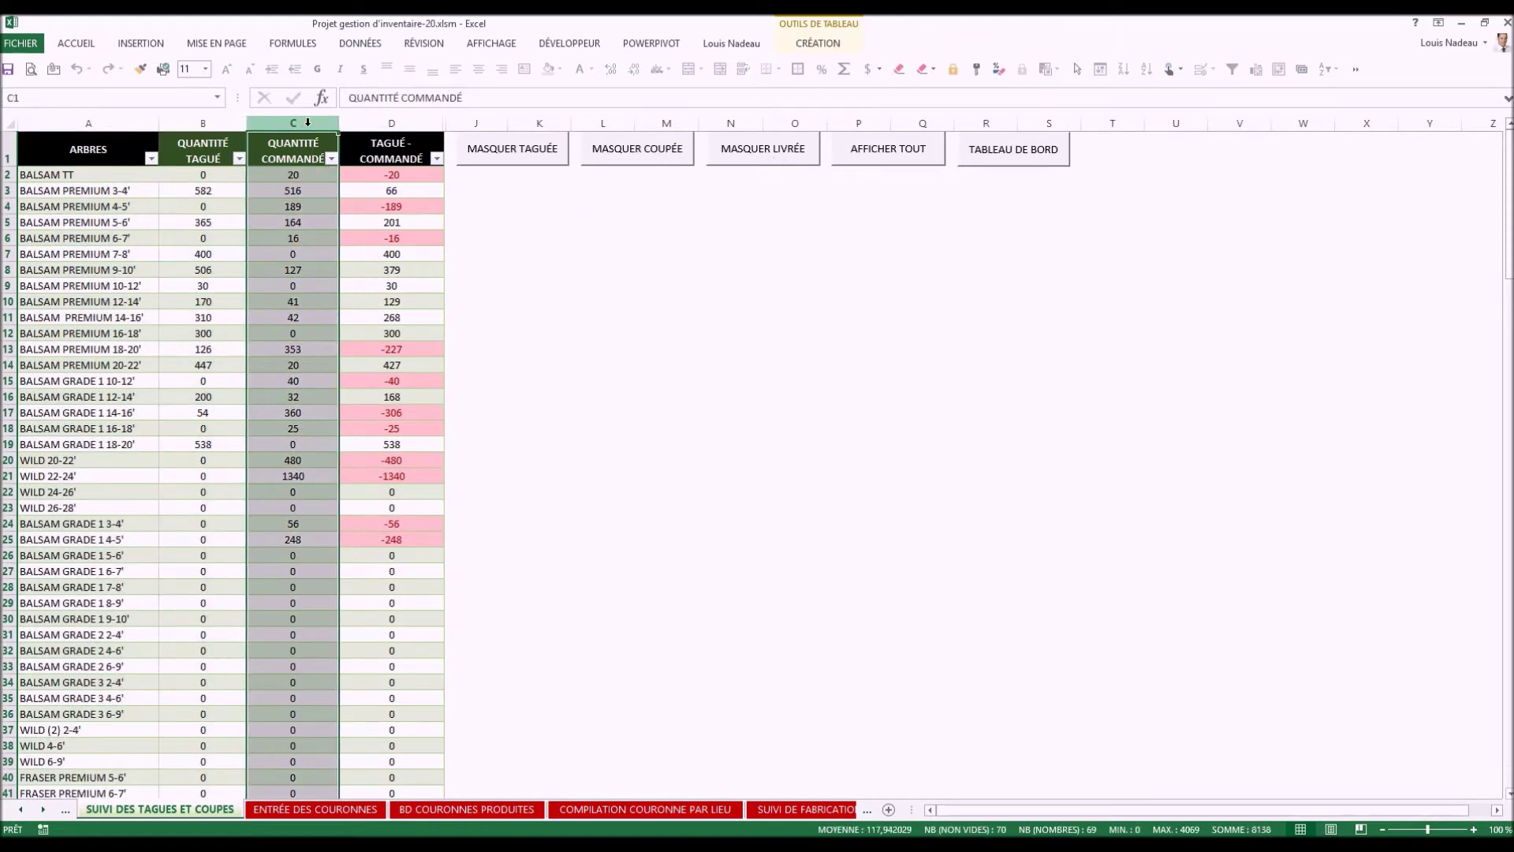
{"action": "left_click", "coordinate": [405, 172]}
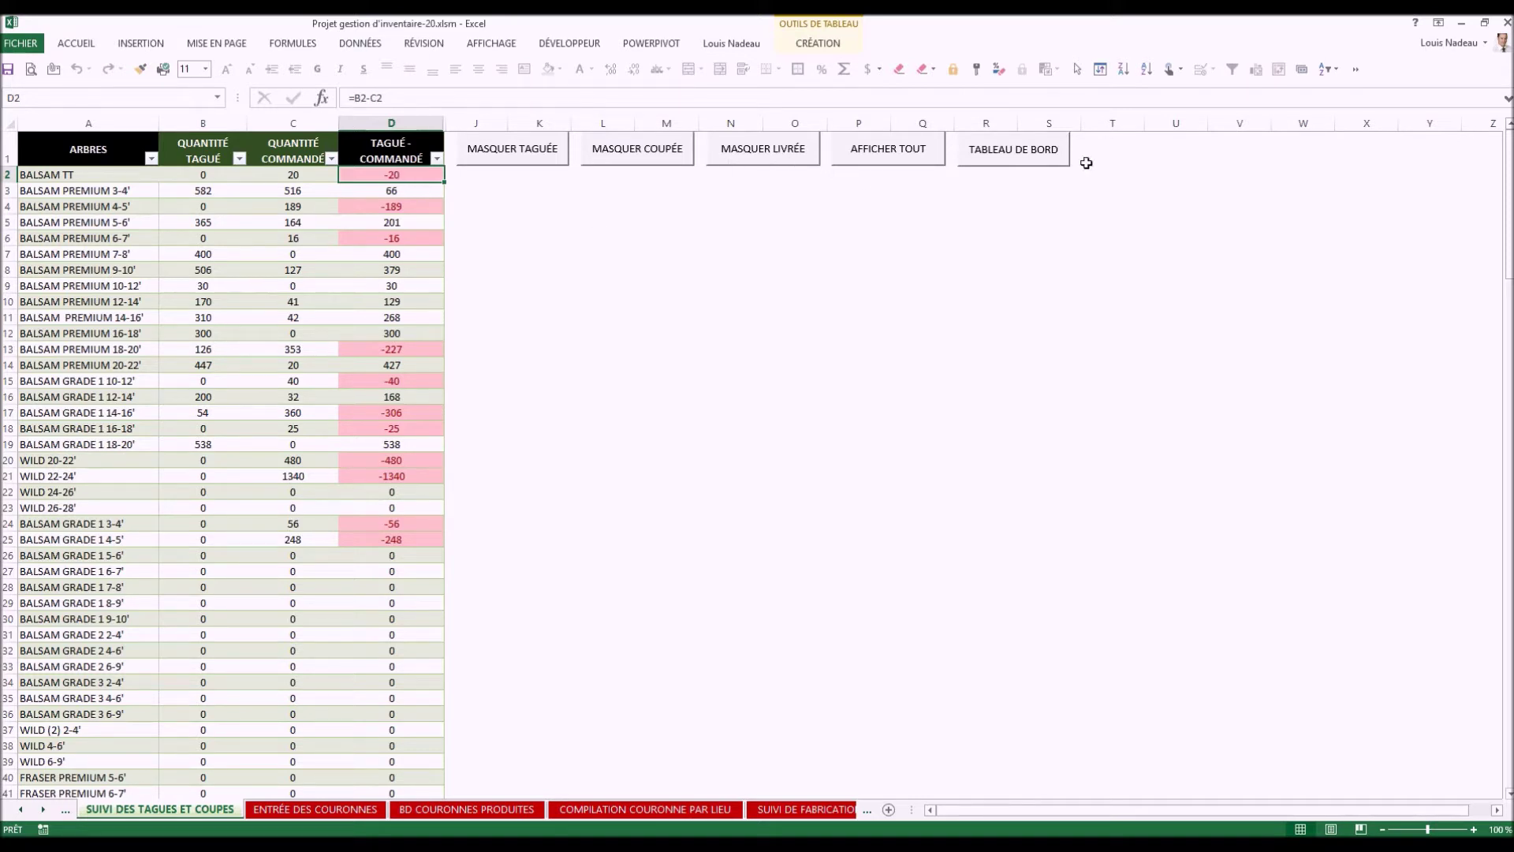
Step: Show all tracking columns, hide the tagged ones to review cut and delivered quantities, and return to the dashboard
{"action": "left_click", "coordinate": [915, 151]}
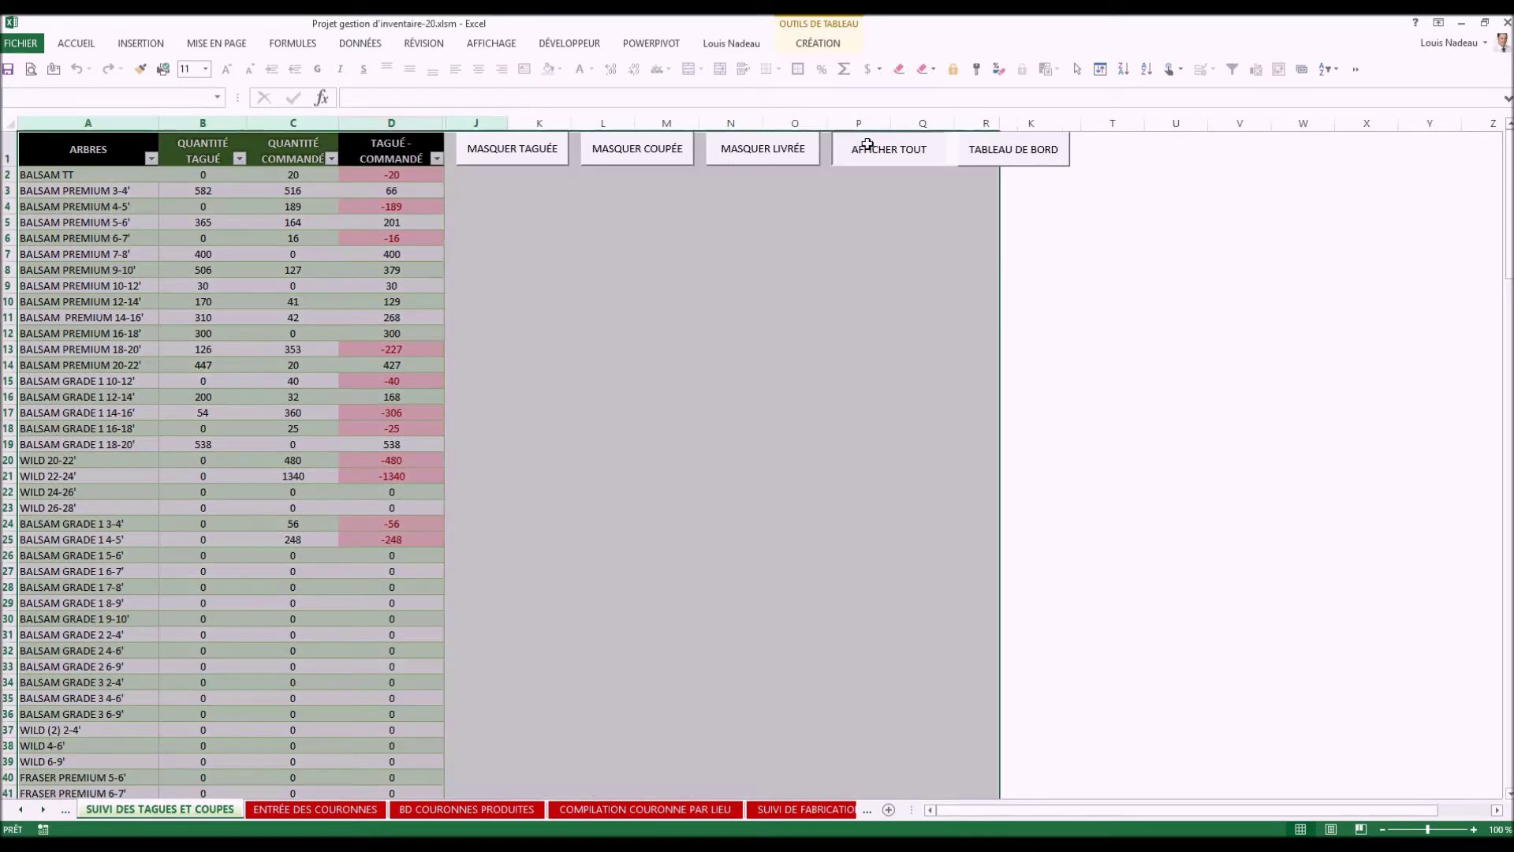
{"action": "left_click", "coordinate": [1013, 153]}
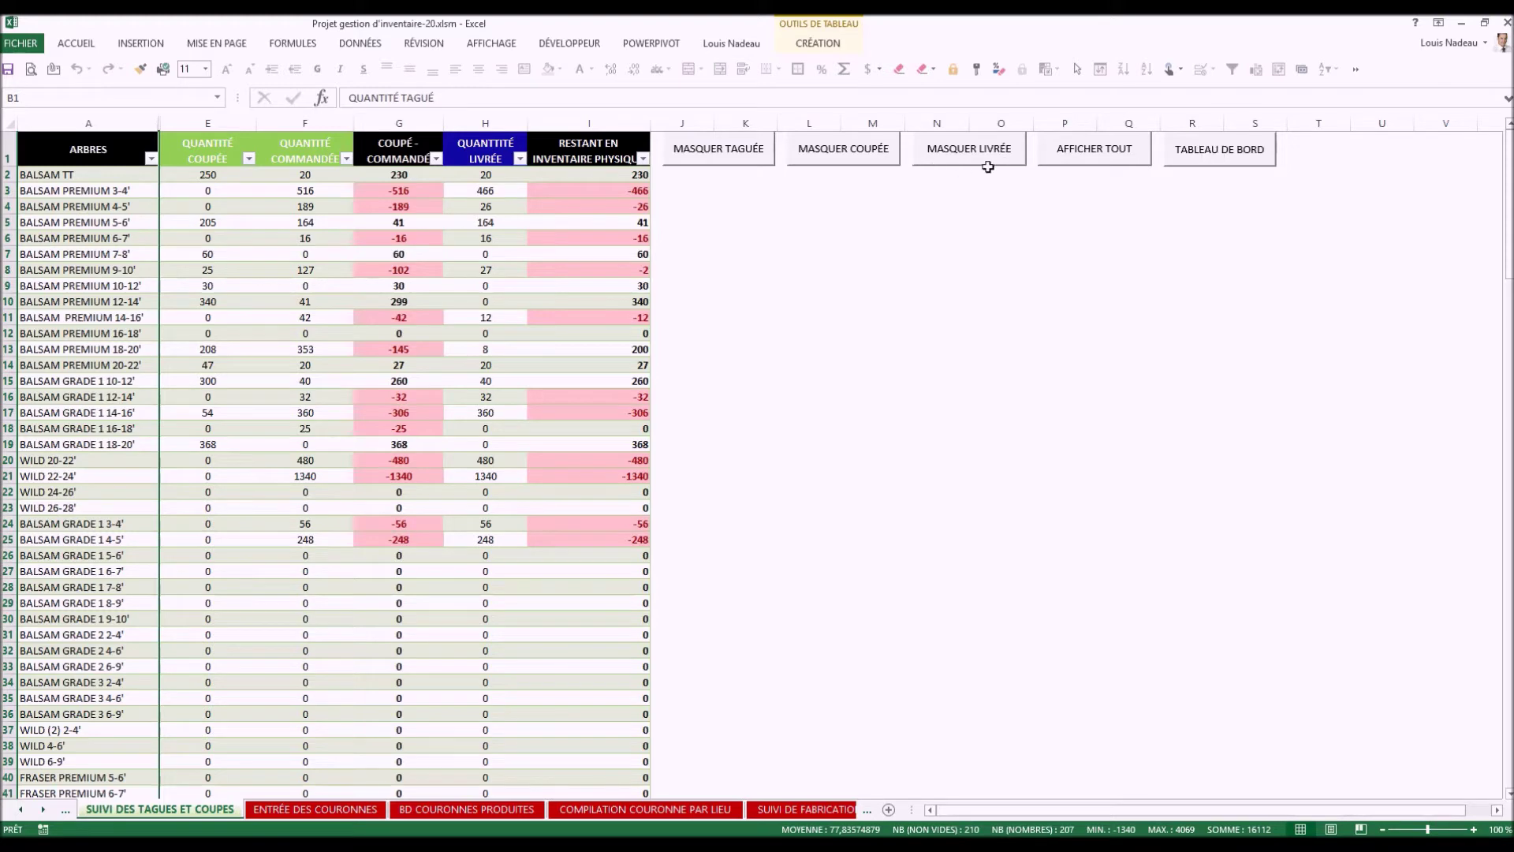
{"action": "left_click", "coordinate": [1201, 158]}
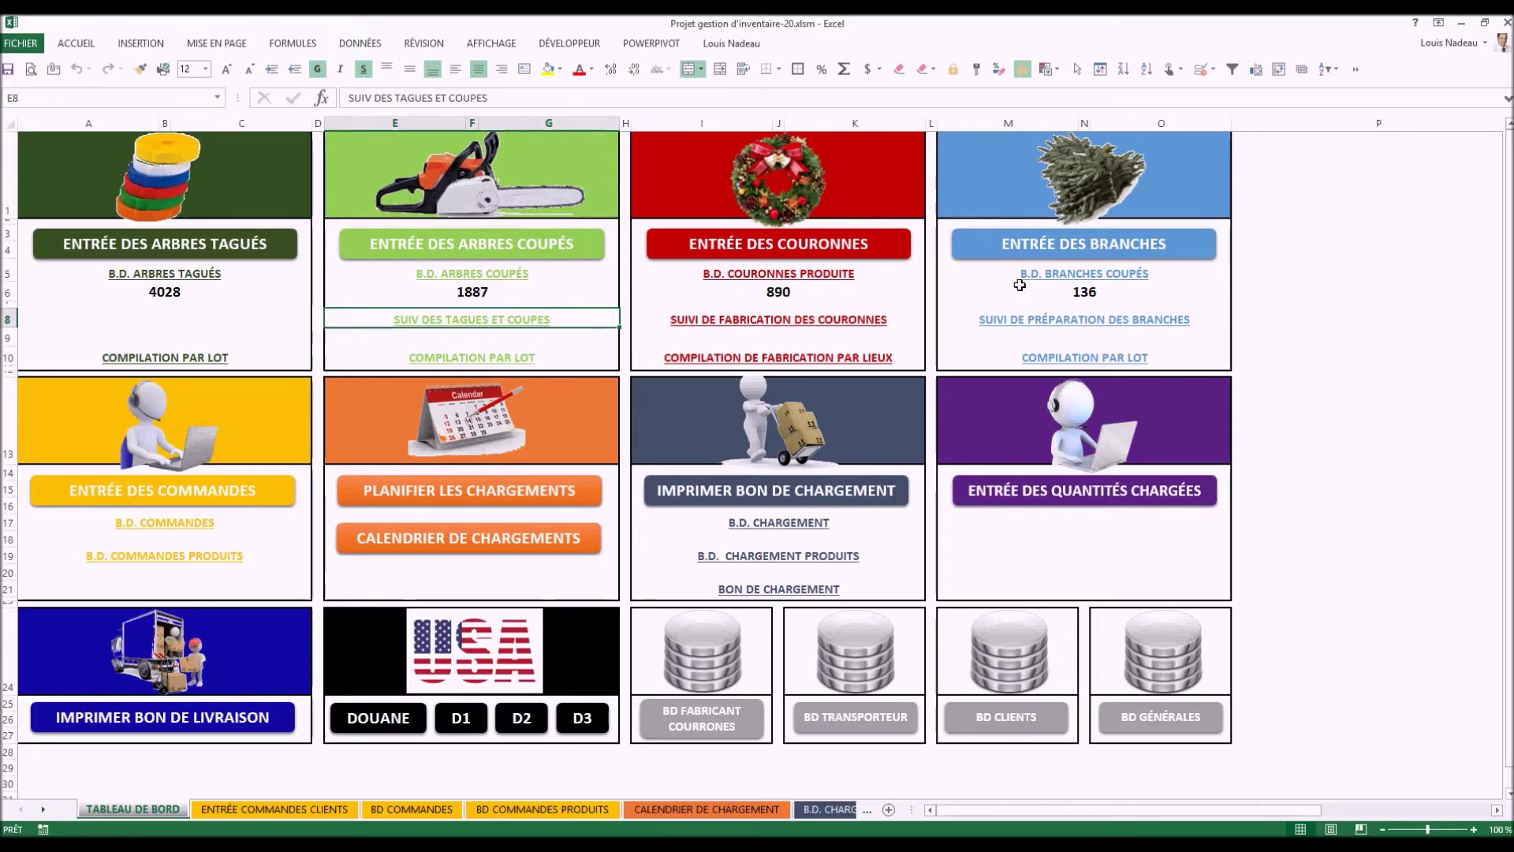
Step: Open the wreath production entry sheet and view the available production locations without choosing one
{"action": "left_click", "coordinate": [779, 246]}
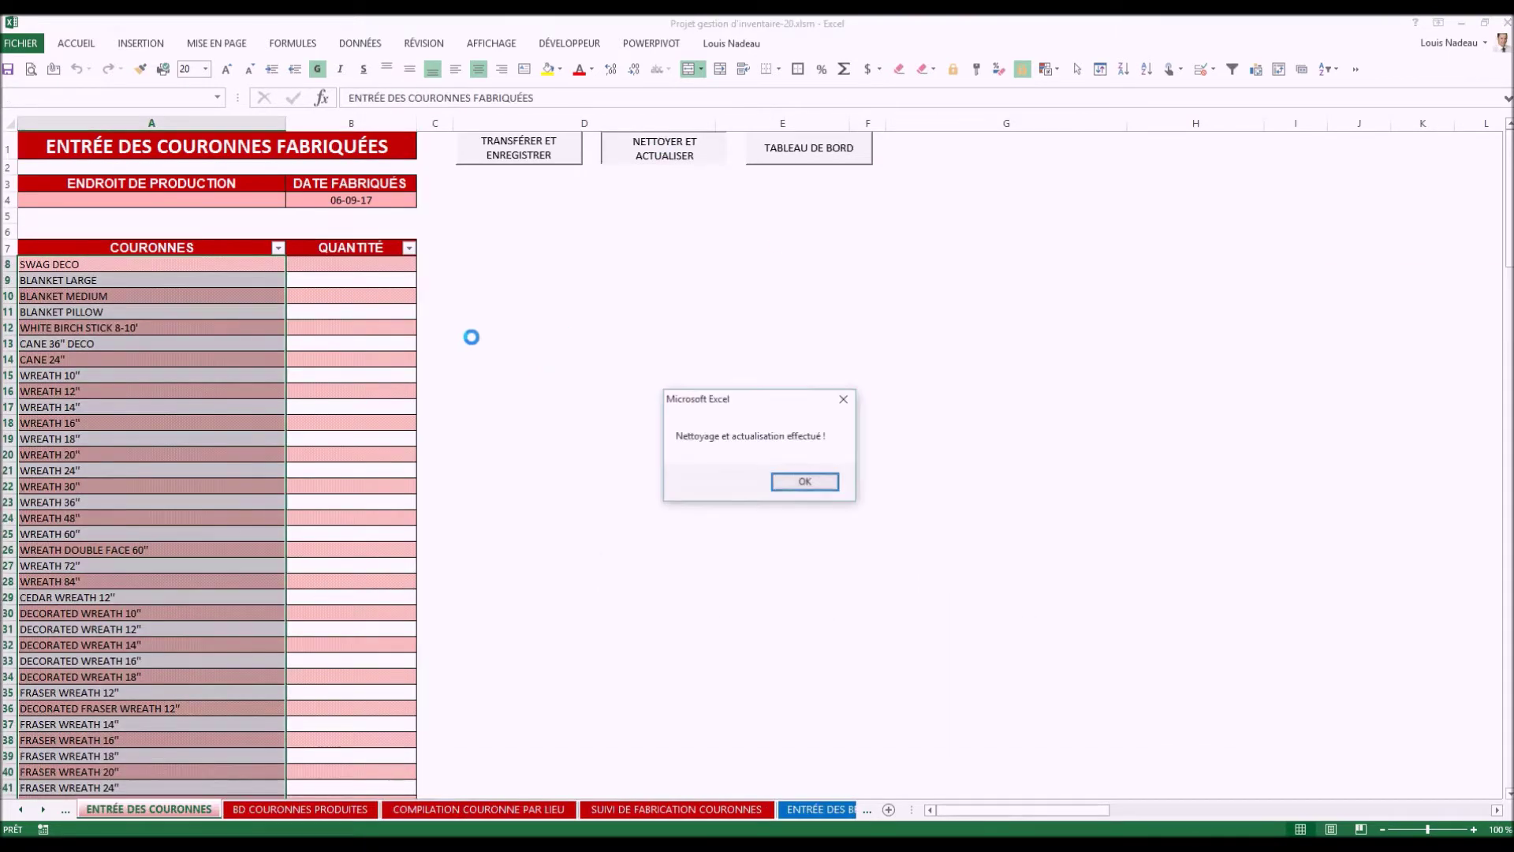
{"action": "left_click", "coordinate": [805, 482]}
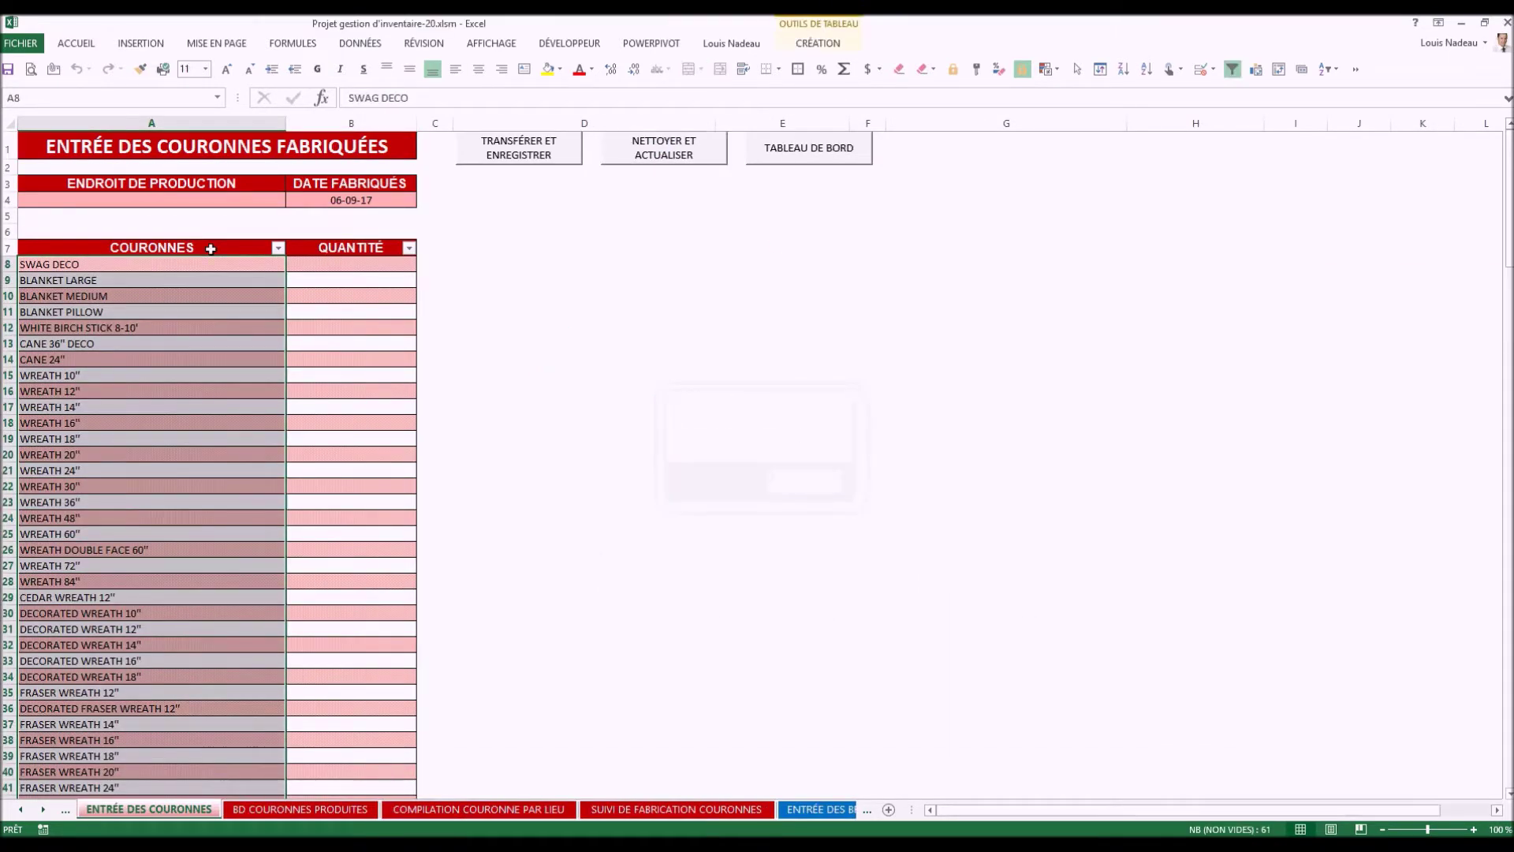
{"action": "left_click", "coordinate": [221, 200]}
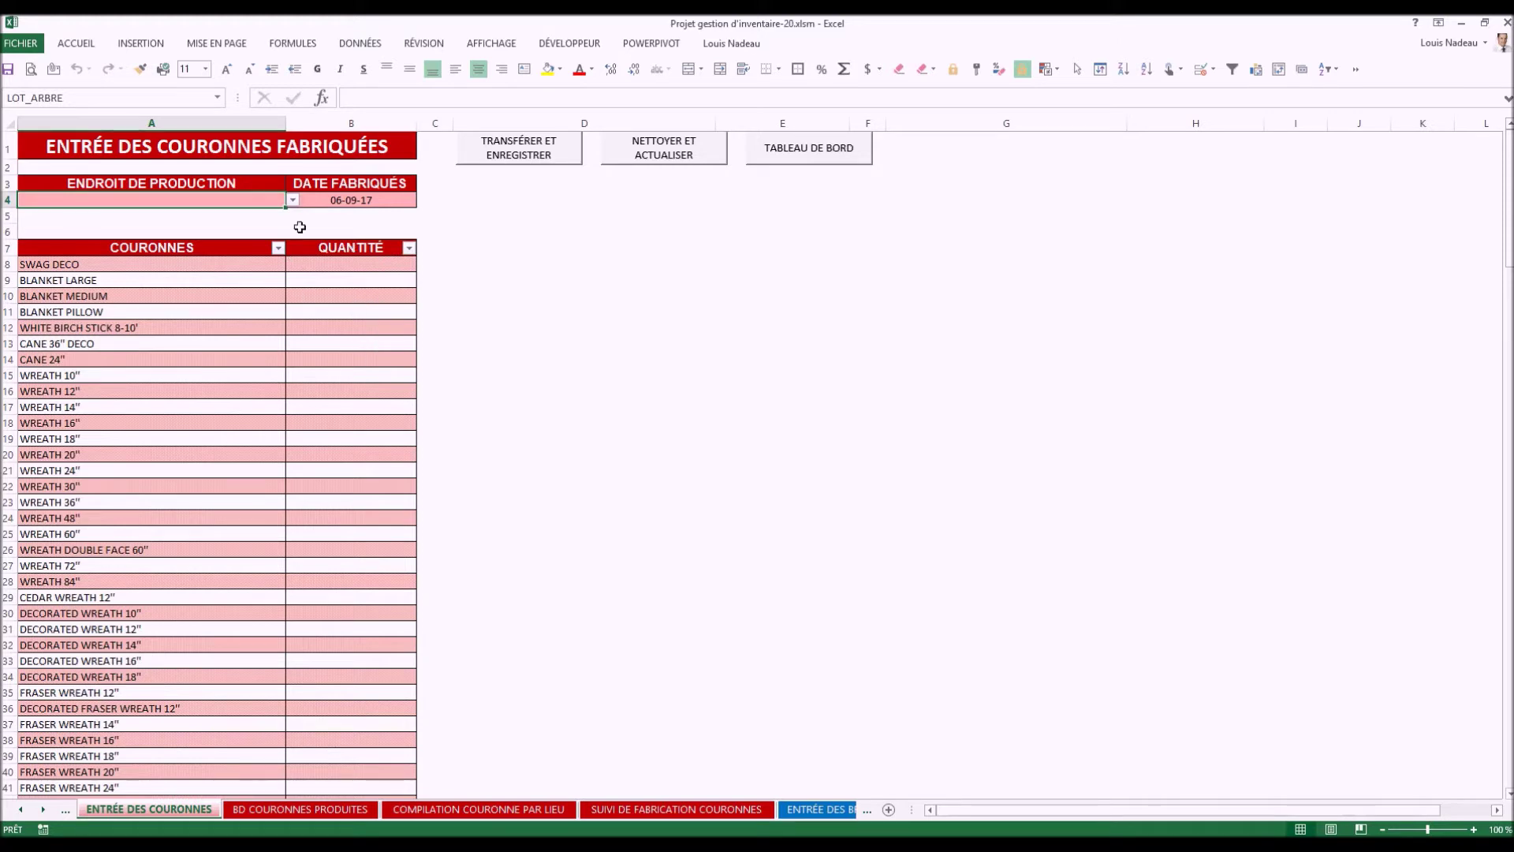
{"action": "left_click", "coordinate": [293, 200]}
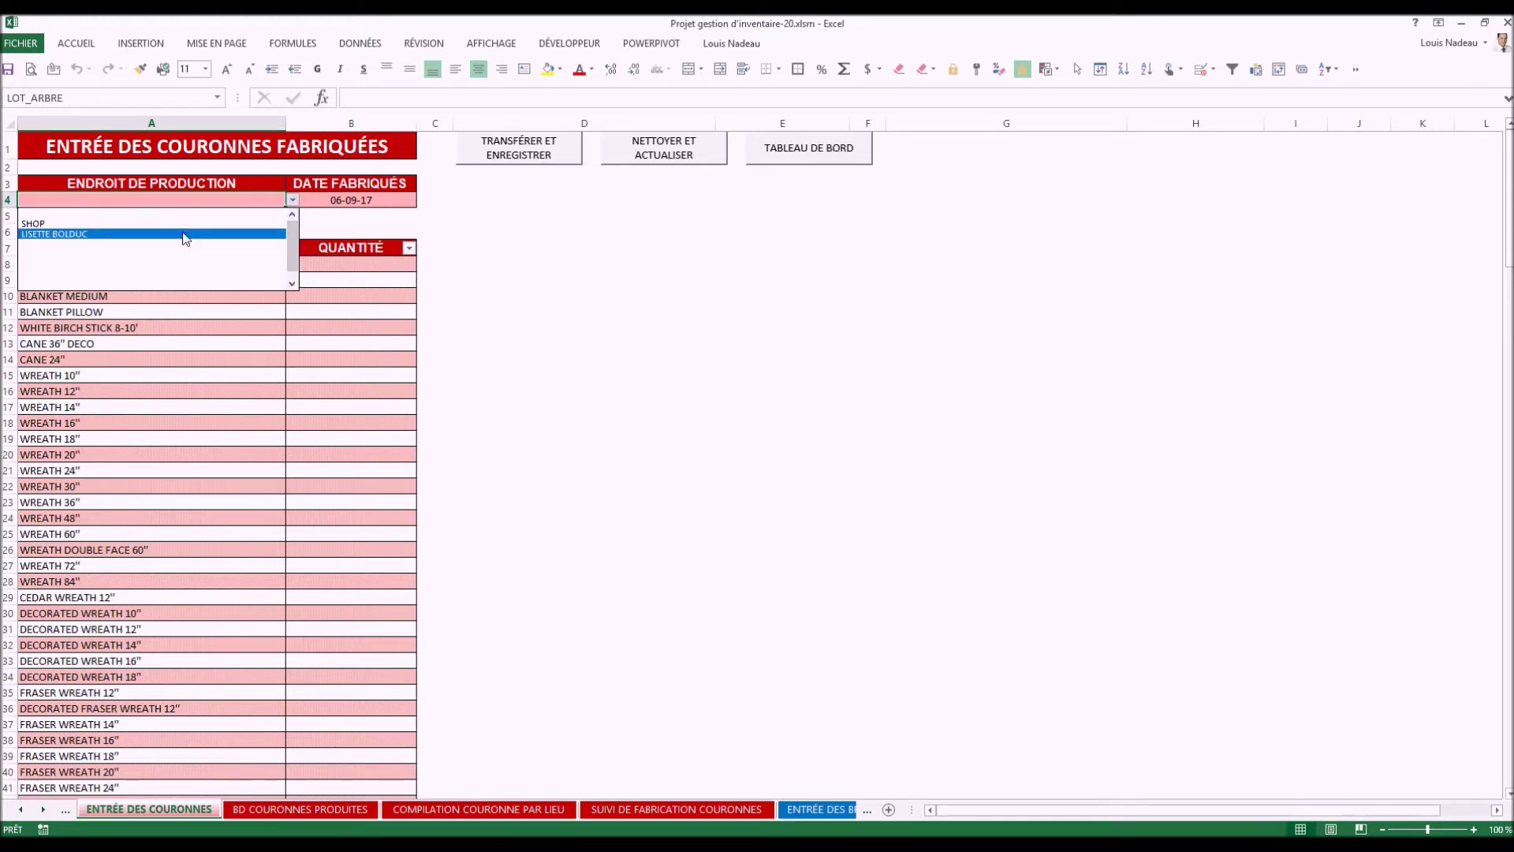
{"action": "left_click", "coordinate": [365, 312]}
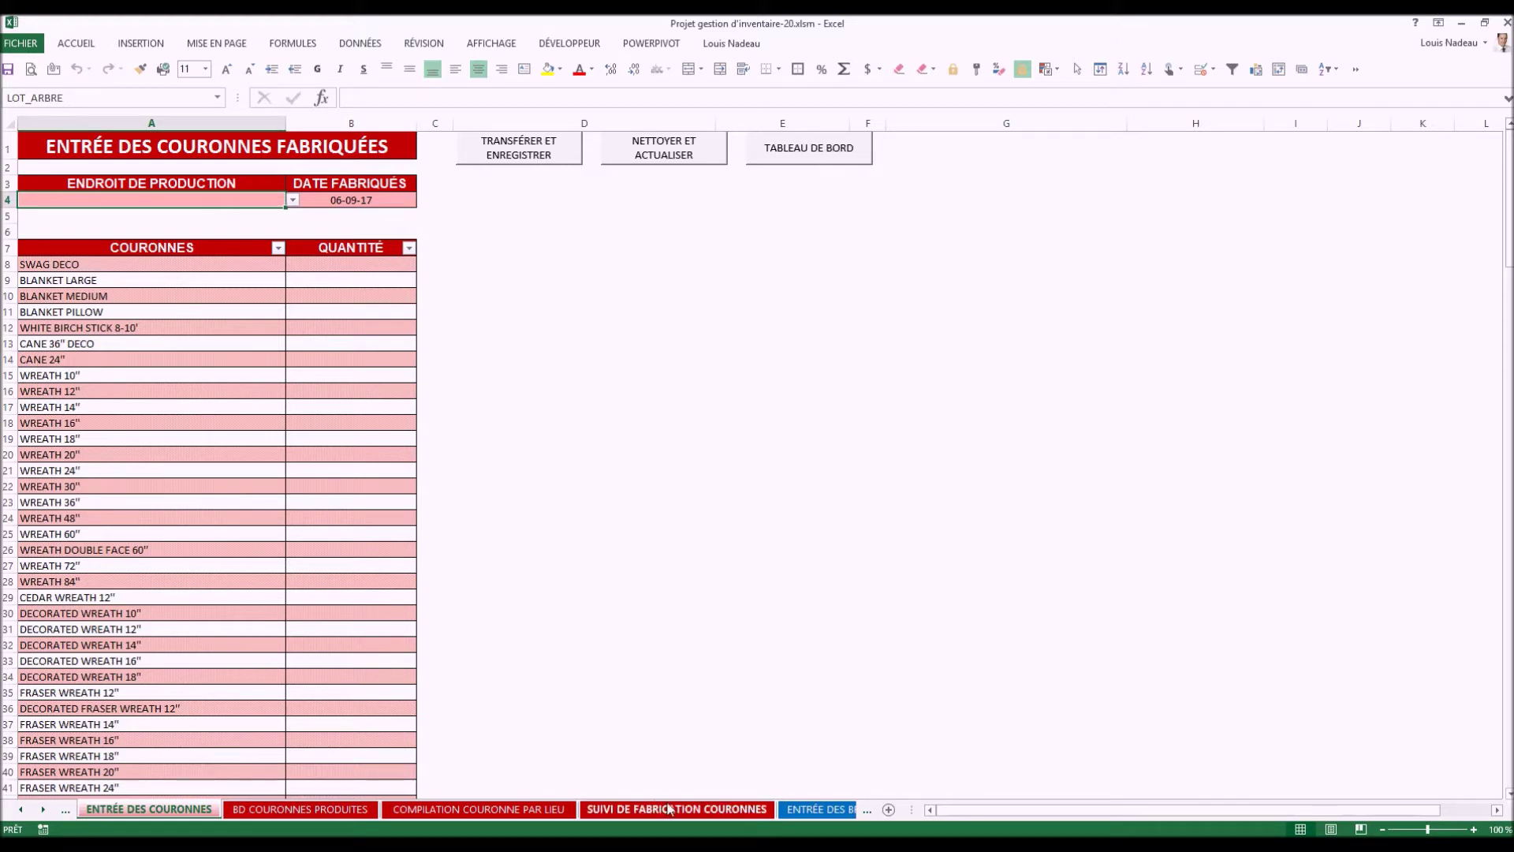
Step: Review the wreath manufacturing tracking sheet and open the wreath compilation by production location
{"action": "left_click", "coordinate": [636, 811]}
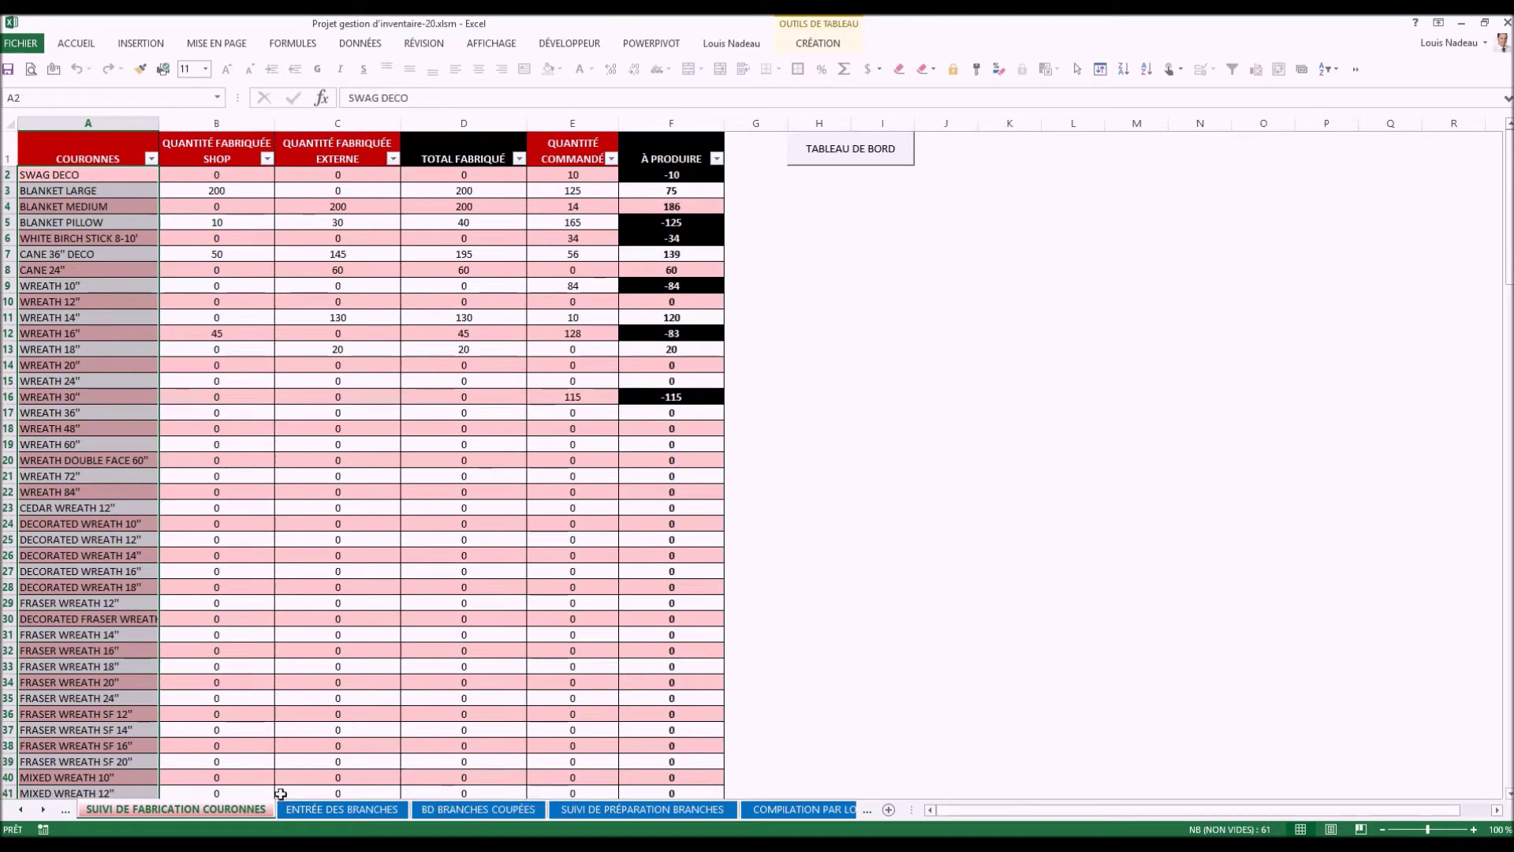
{"action": "left_click", "coordinate": [20, 810]}
{"action": "left_click", "coordinate": [21, 810]}
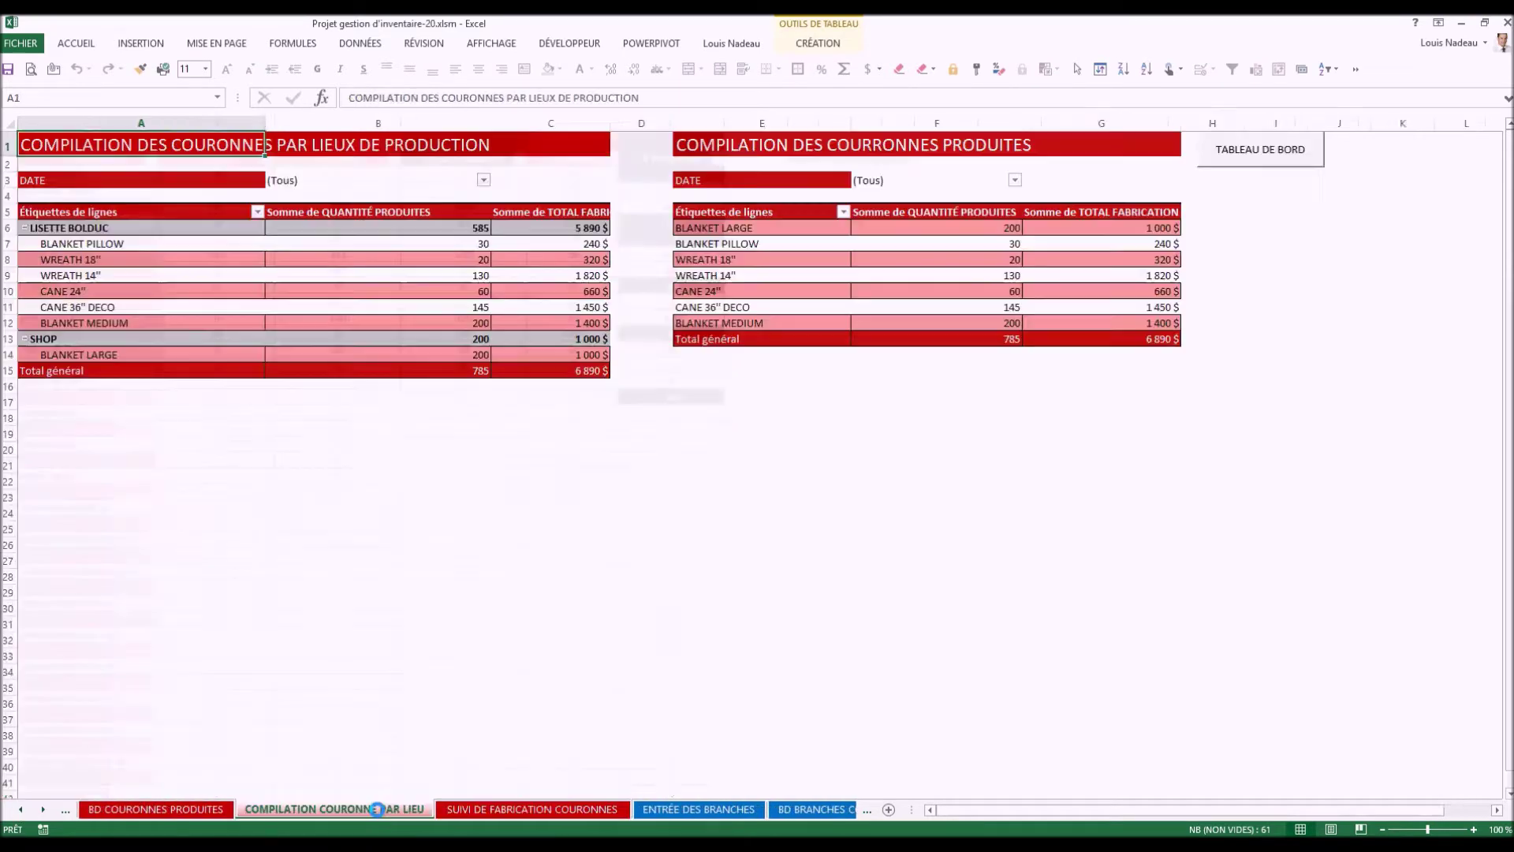
{"action": "left_click", "coordinate": [386, 811]}
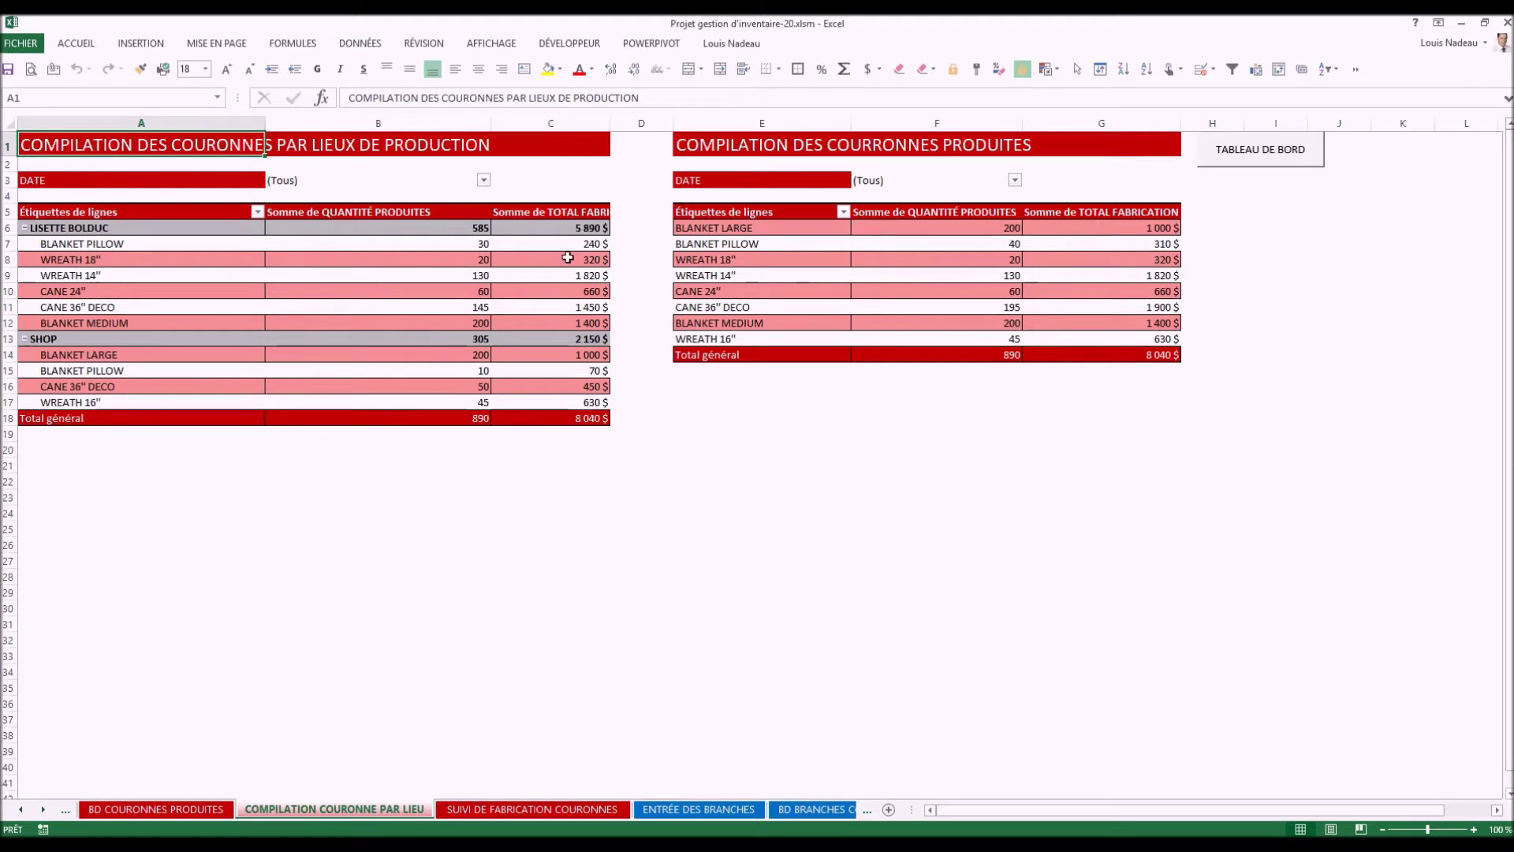
Step: Filter the wreath compilation by production location to the date 25-08-17
{"action": "left_click", "coordinate": [442, 260]}
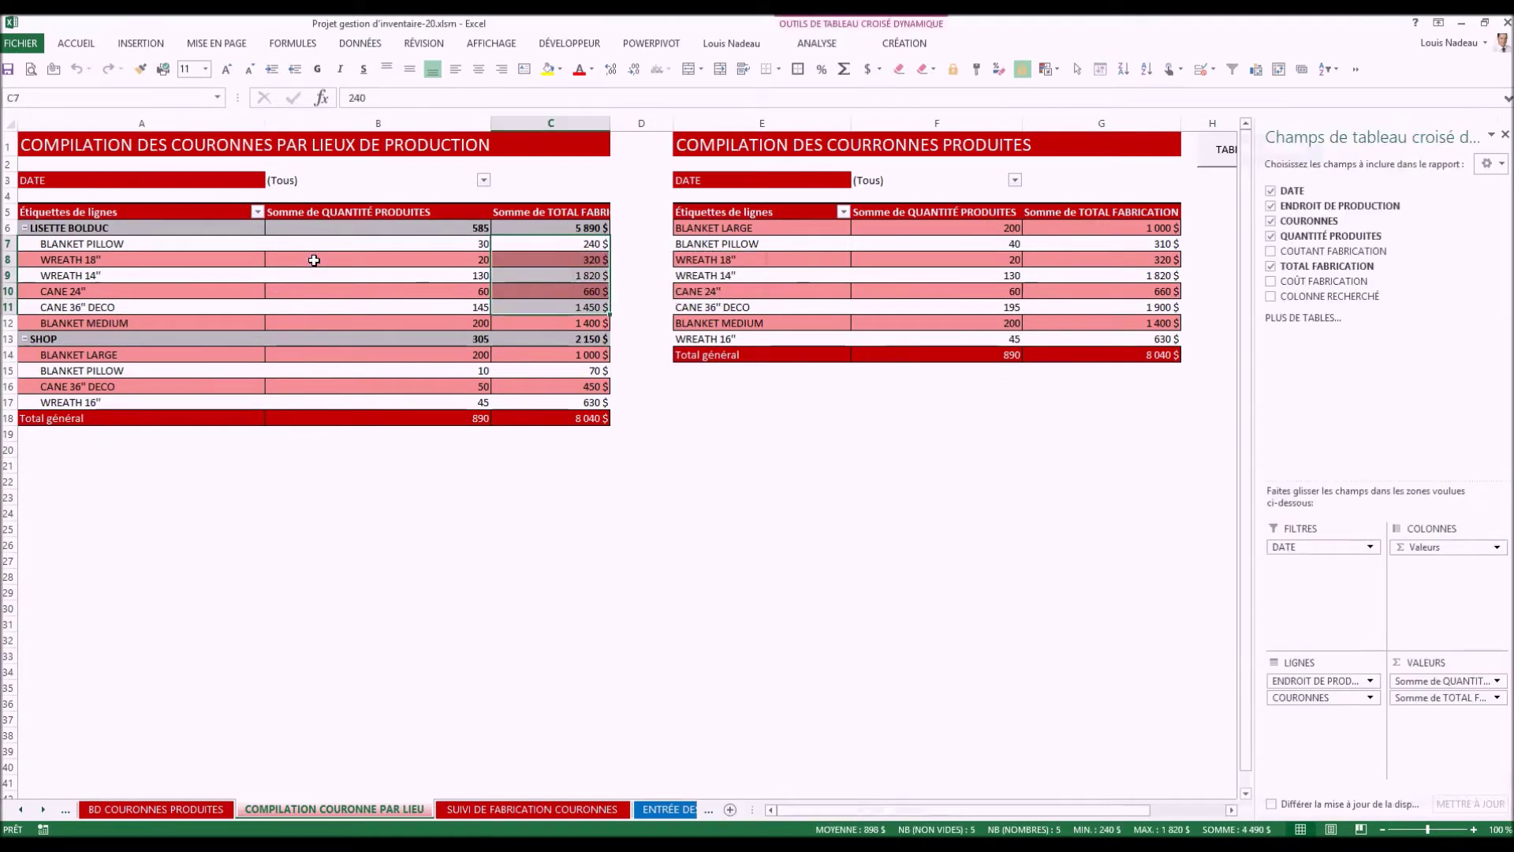
{"action": "left_click", "coordinate": [484, 180]}
{"action": "left_click", "coordinate": [325, 216]}
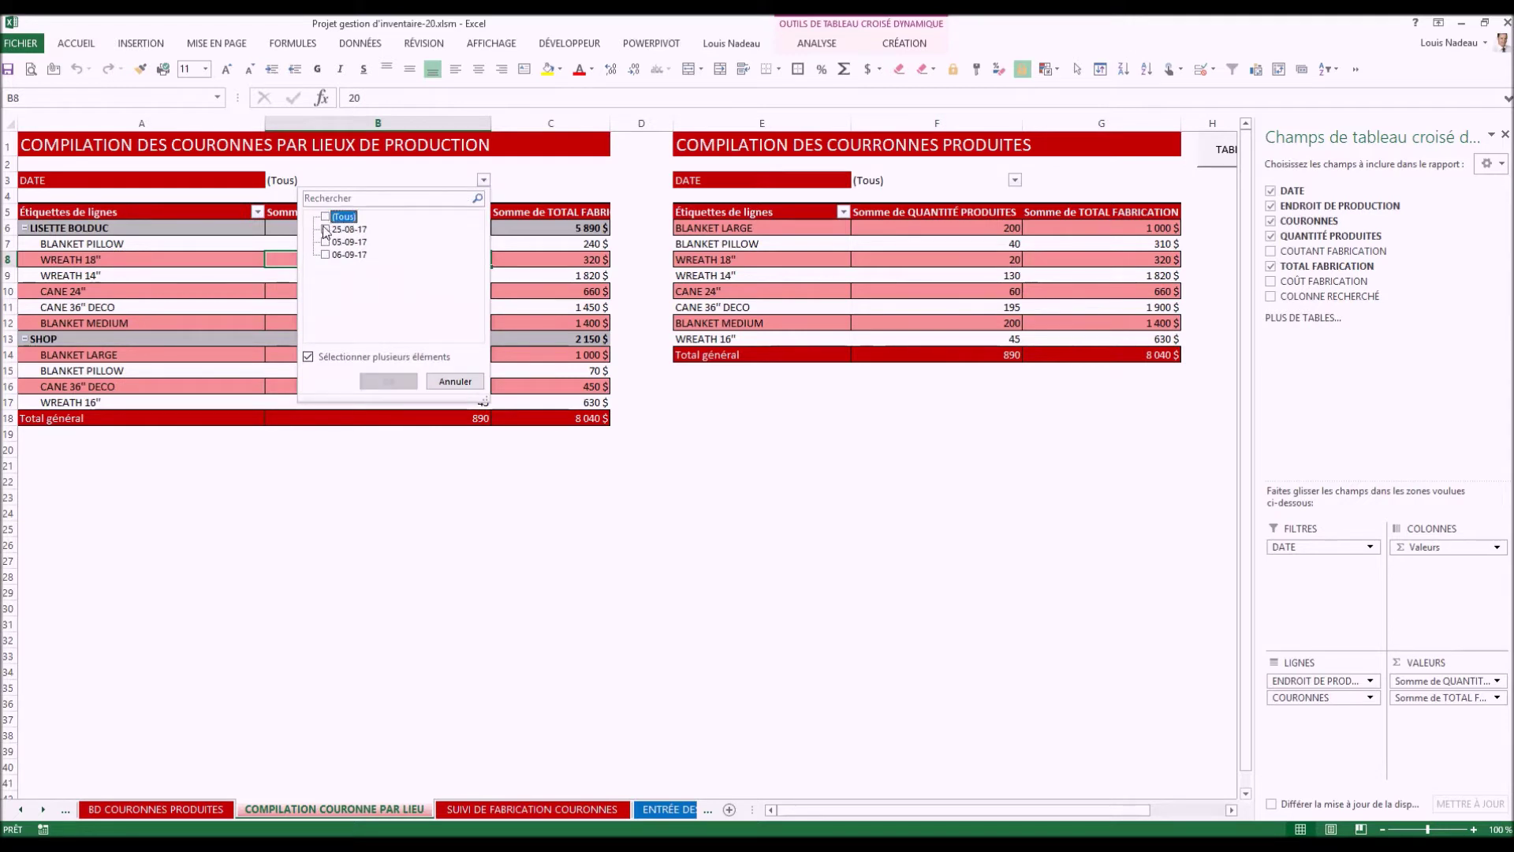
{"action": "left_click", "coordinate": [325, 230]}
{"action": "left_click", "coordinate": [389, 381]}
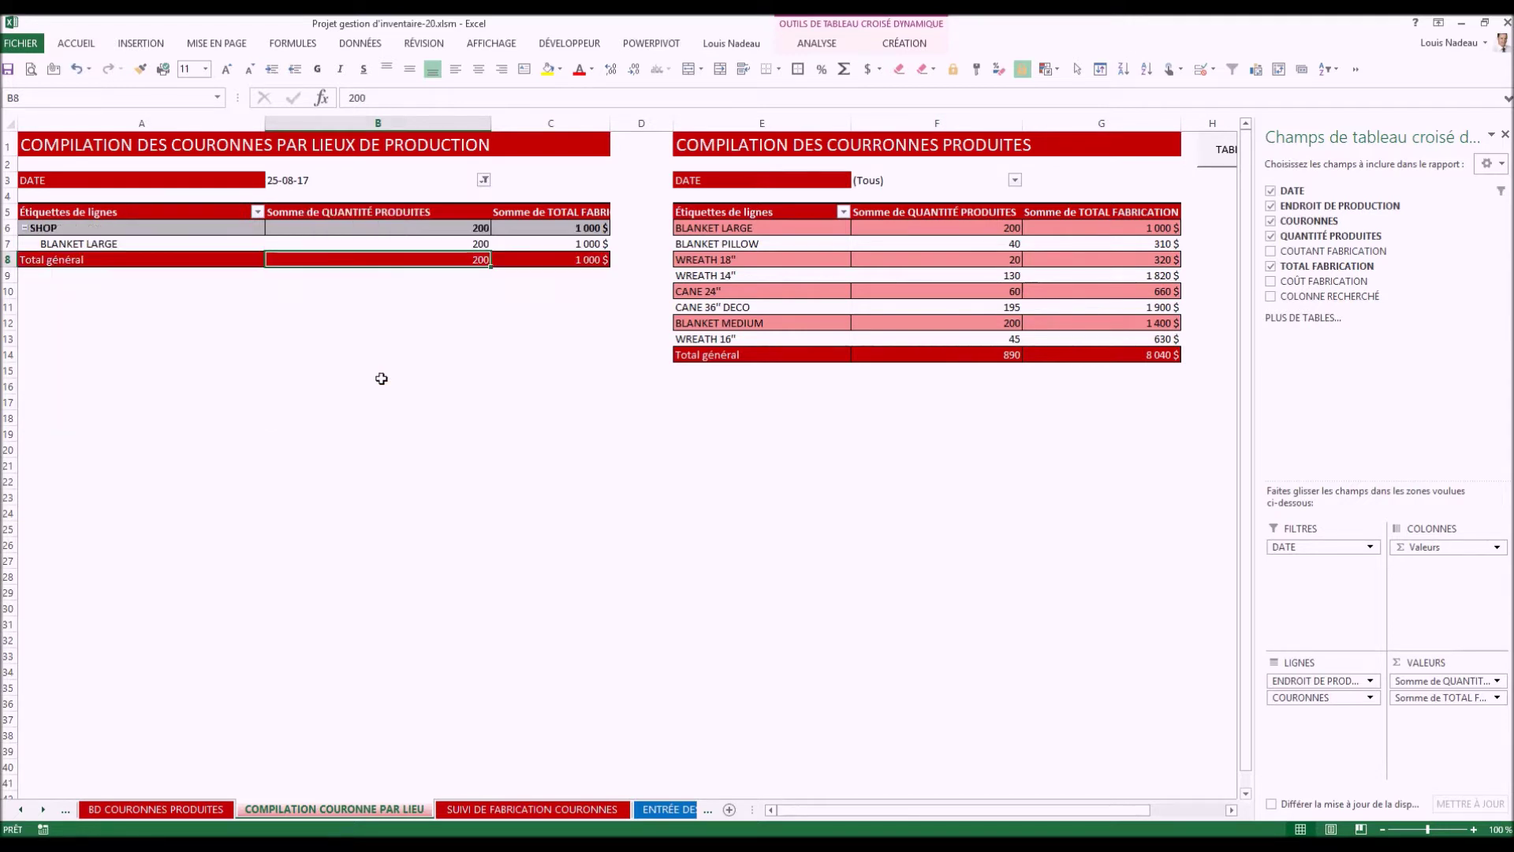
Step: Filter the compilation by production location to 05-09-17 only and return to the dashboard
{"action": "left_click", "coordinate": [481, 164]}
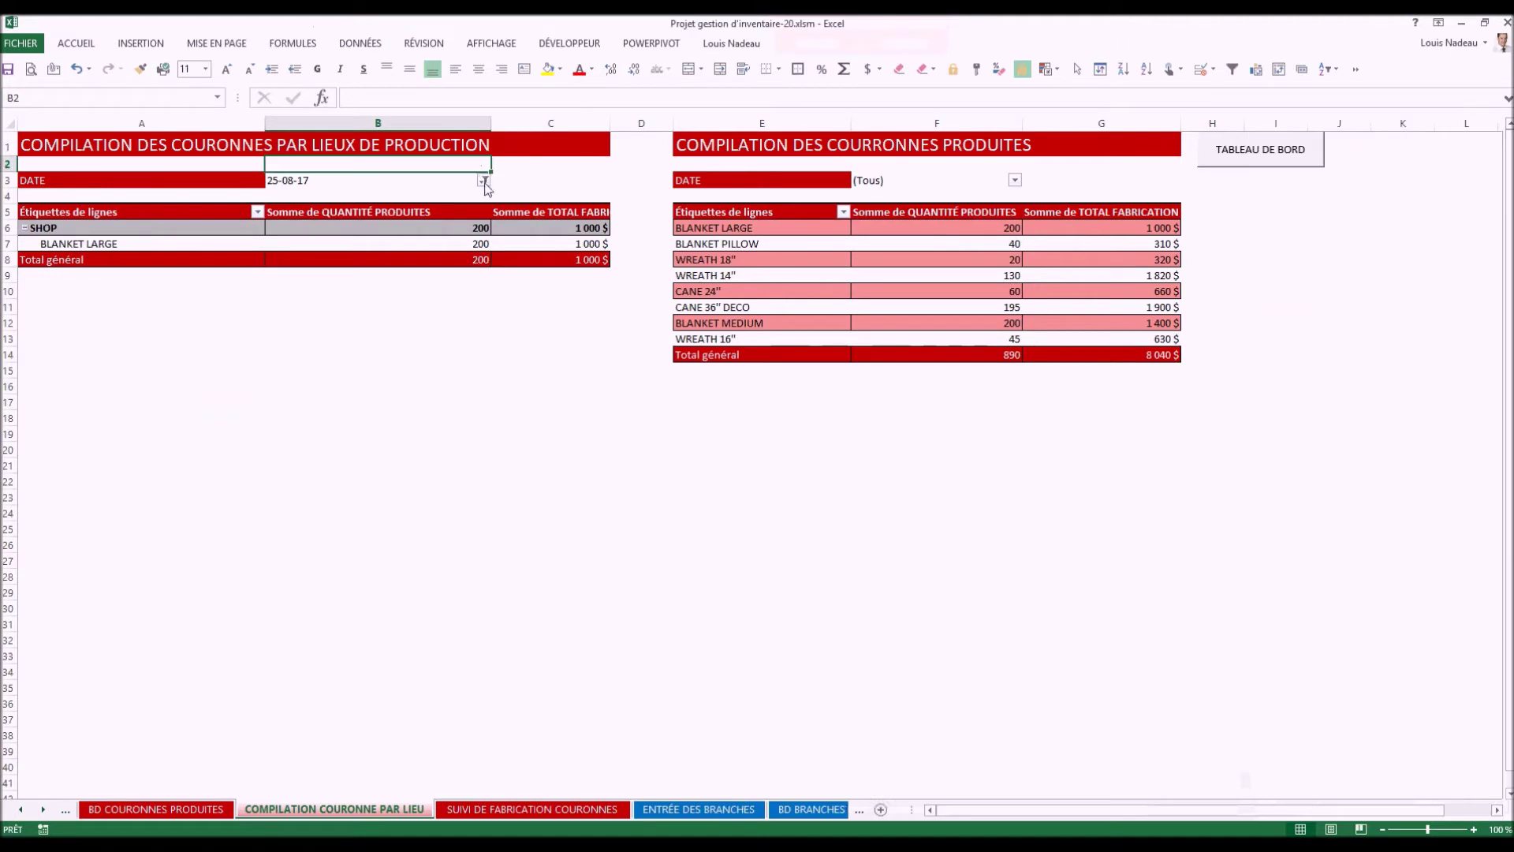
{"action": "left_click", "coordinate": [483, 180]}
{"action": "left_click", "coordinate": [325, 229]}
{"action": "left_click", "coordinate": [325, 241]}
{"action": "left_click", "coordinate": [387, 381]}
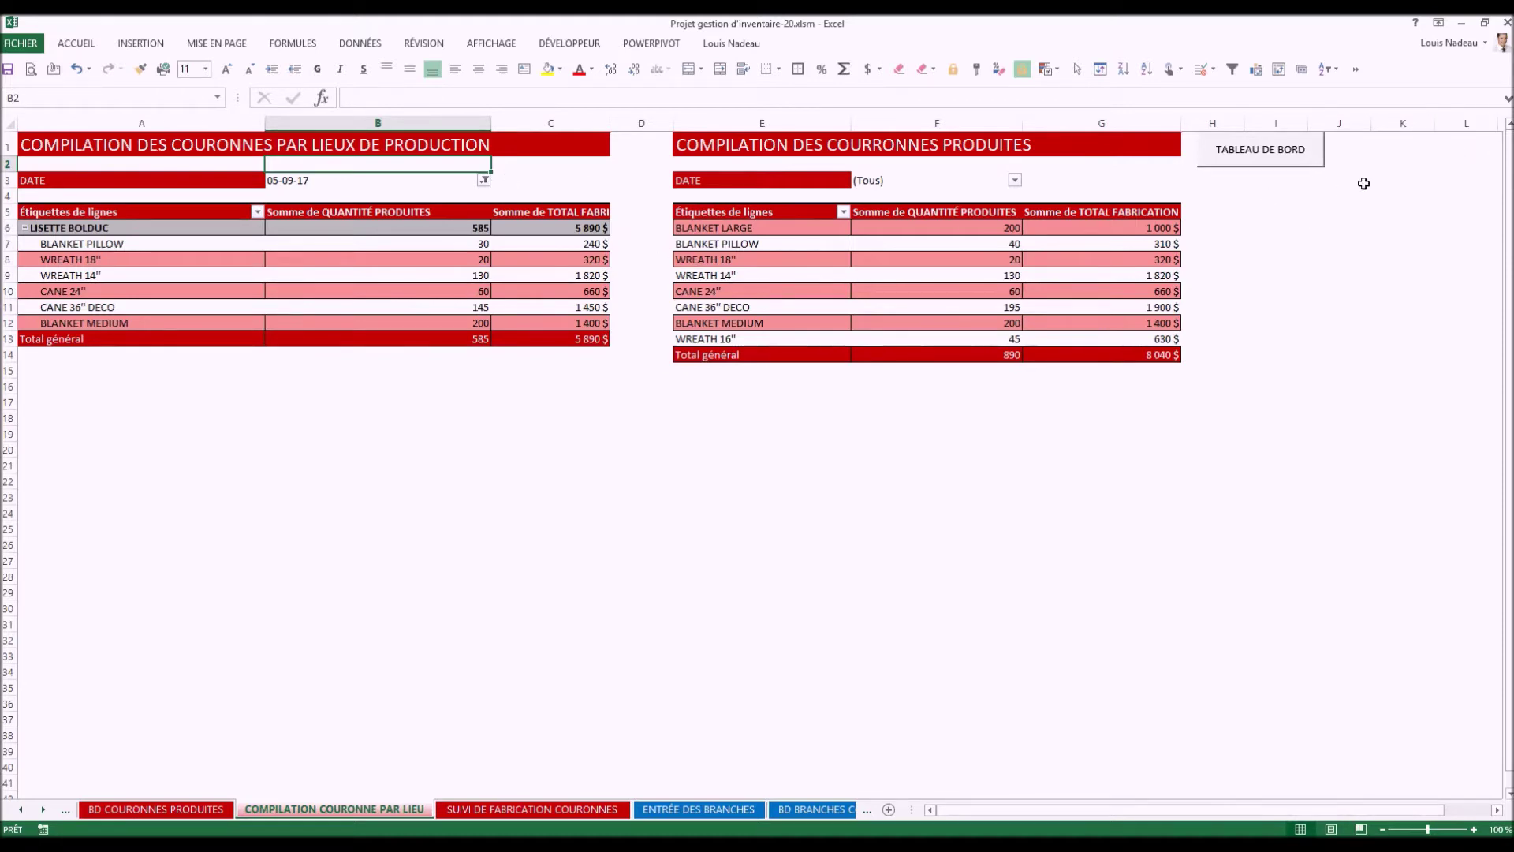
{"action": "left_click", "coordinate": [1260, 158]}
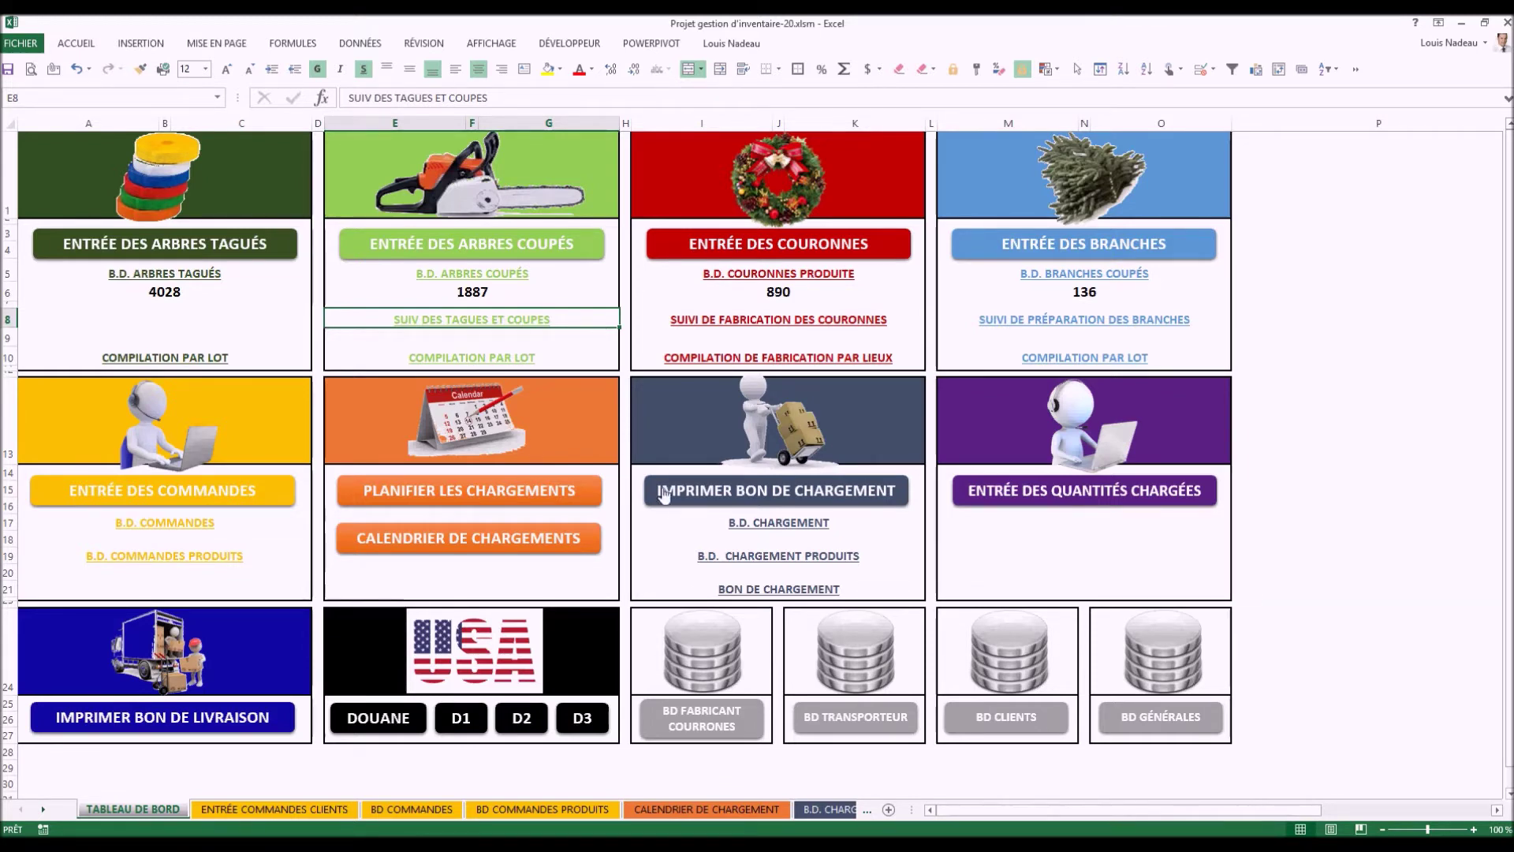
Step: Transfer and save the LOT 12 cut-tree entry to BD Arbres Coupés, check the database, and return to the dashboard
{"action": "left_click", "coordinate": [529, 246]}
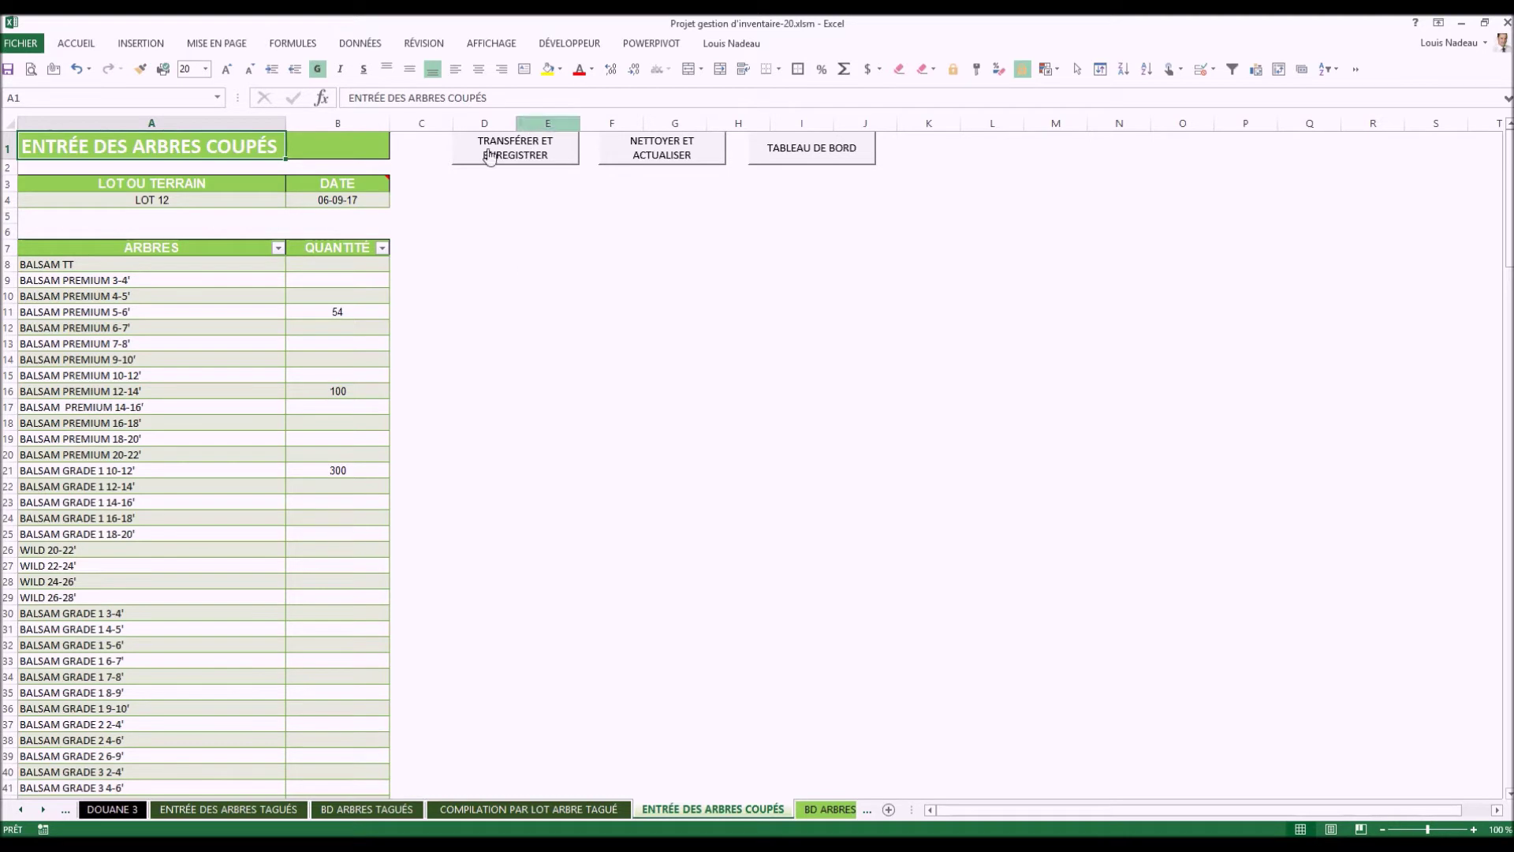
{"action": "left_click", "coordinate": [217, 200]}
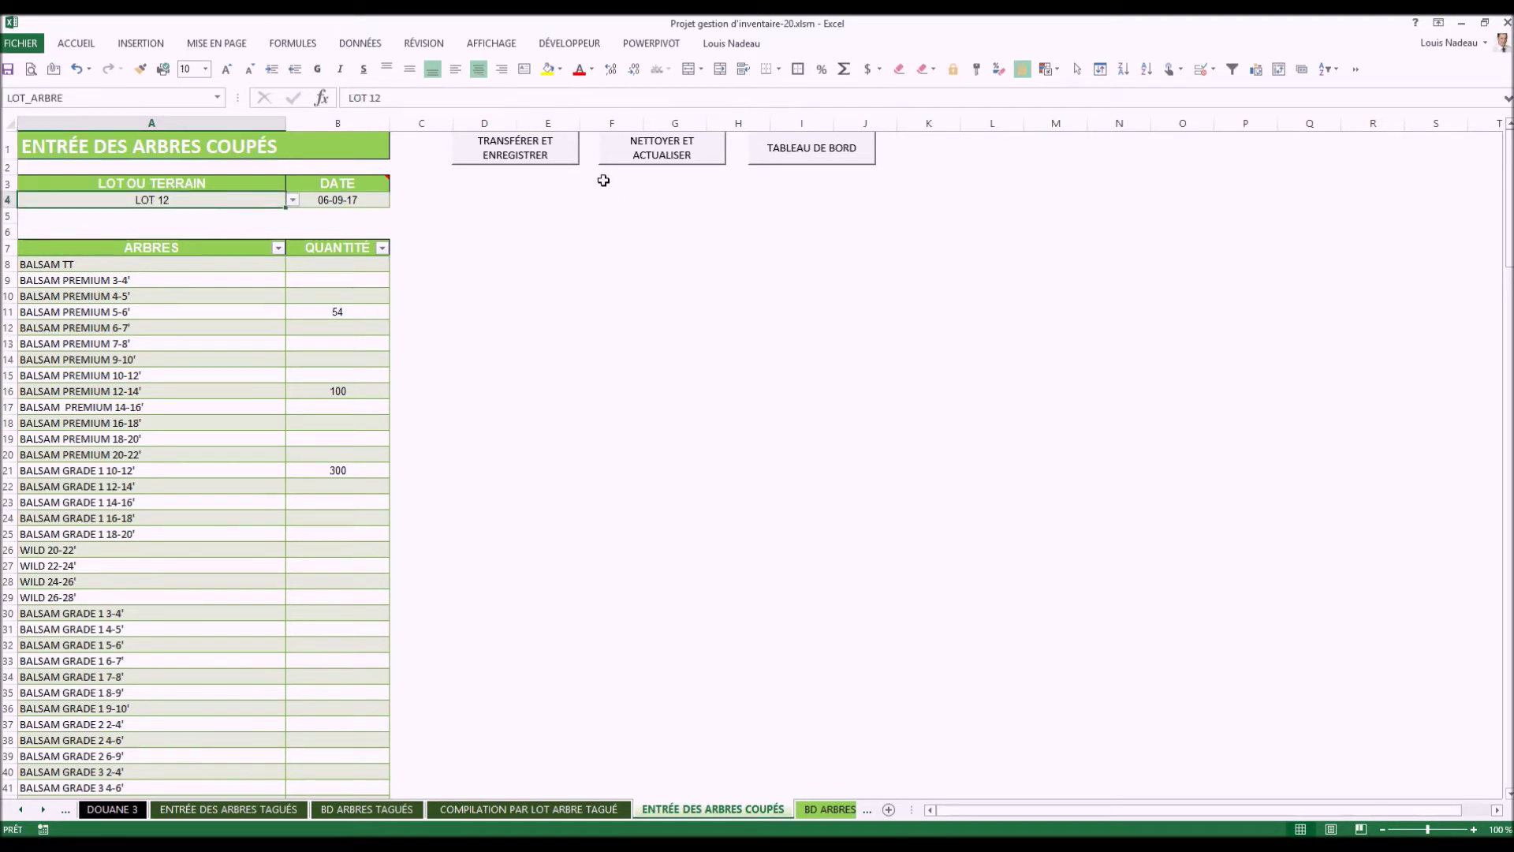
{"action": "left_click", "coordinate": [513, 152]}
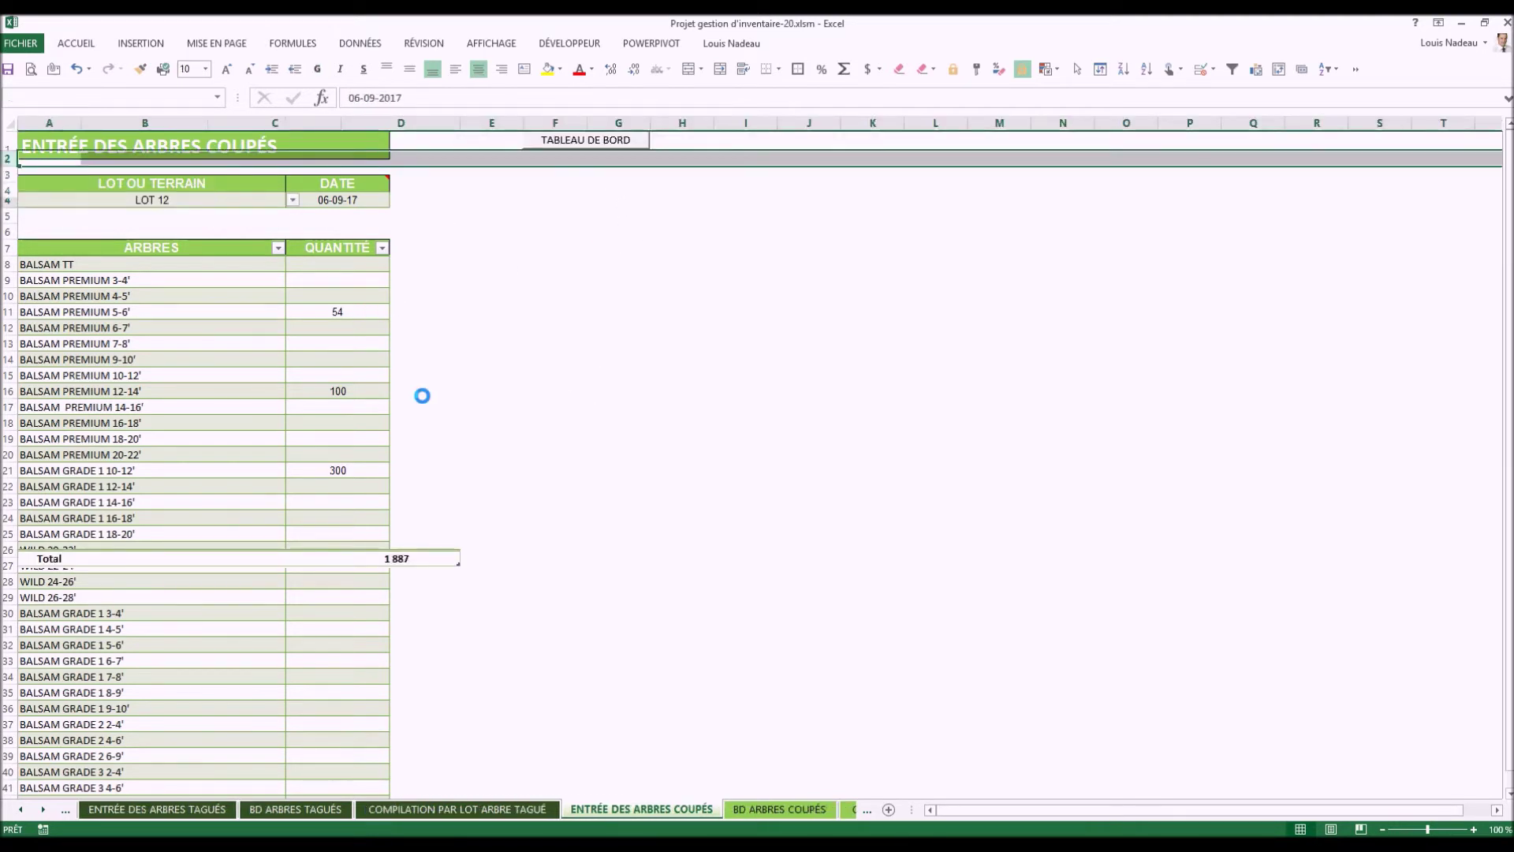
{"action": "left_click", "coordinate": [895, 490]}
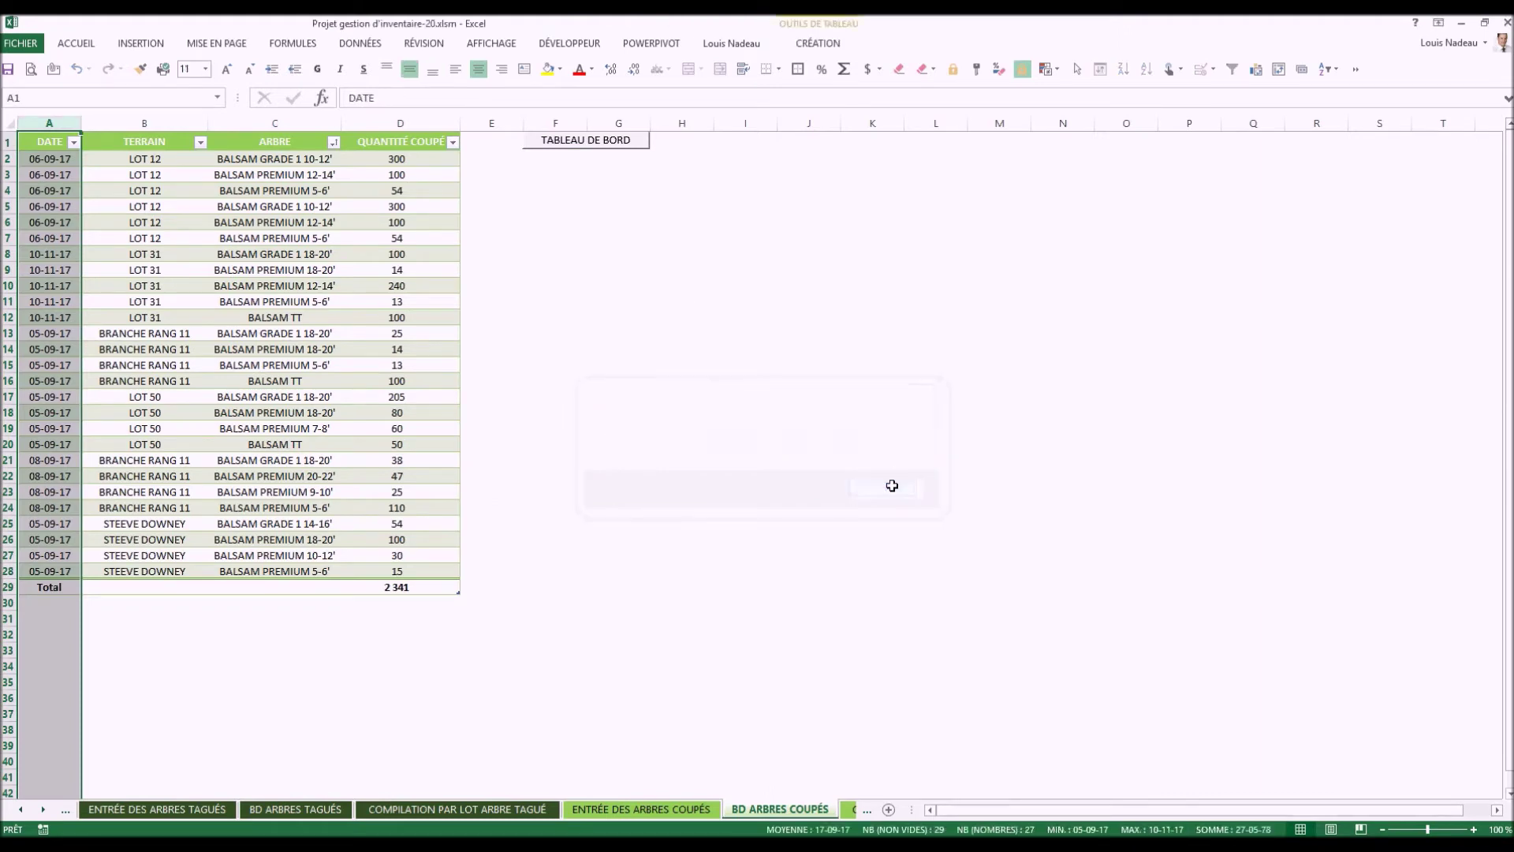
{"action": "left_click", "coordinate": [678, 319]}
{"action": "left_click", "coordinate": [590, 142]}
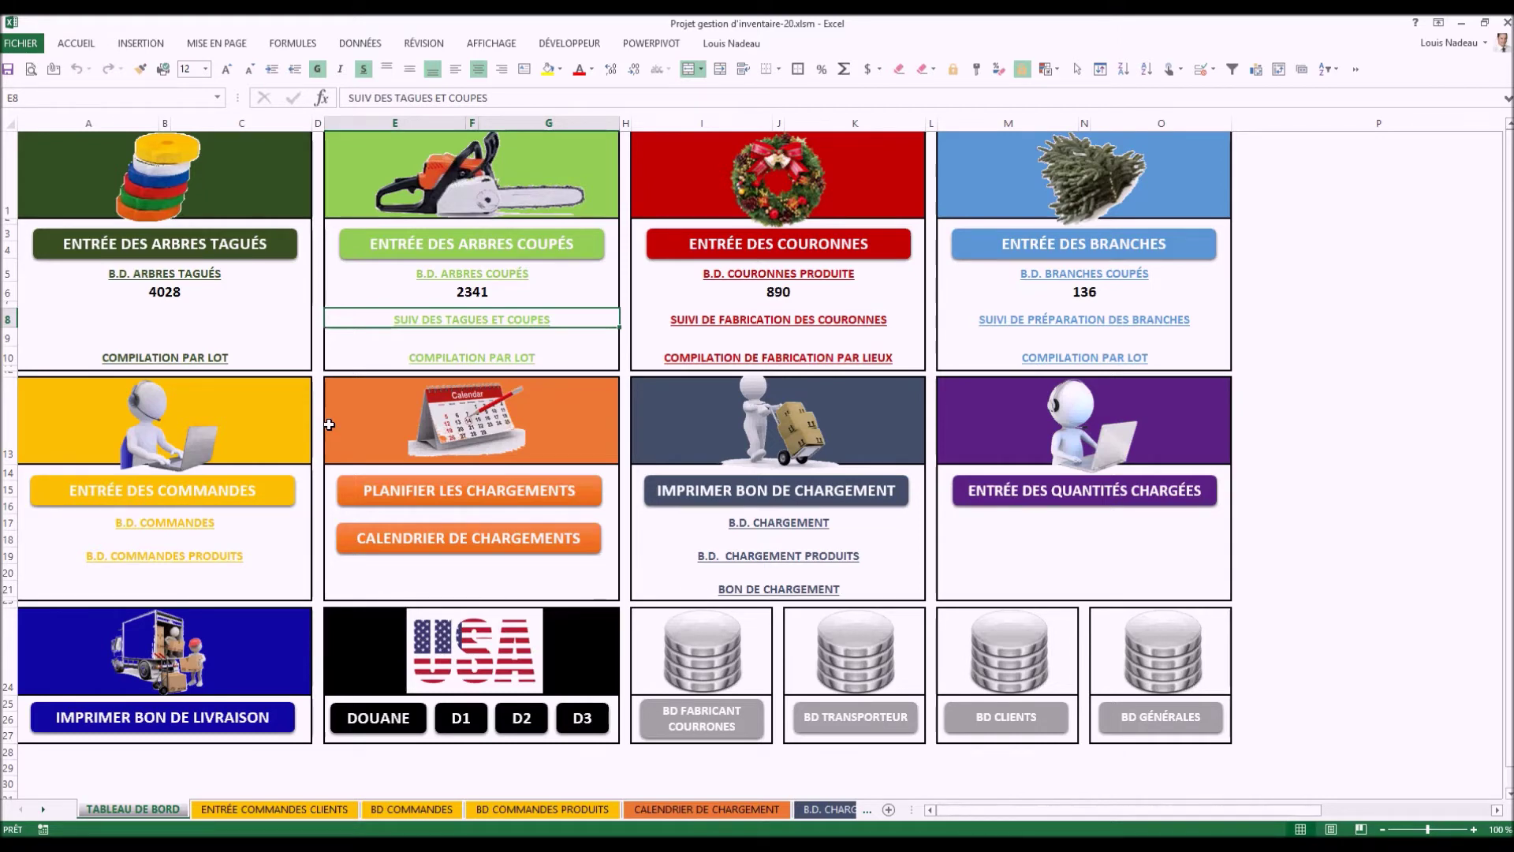
Step: Open the load planning form, compare the order groups, and select the three product lines desired for 11-12-17
{"action": "left_click", "coordinate": [442, 491]}
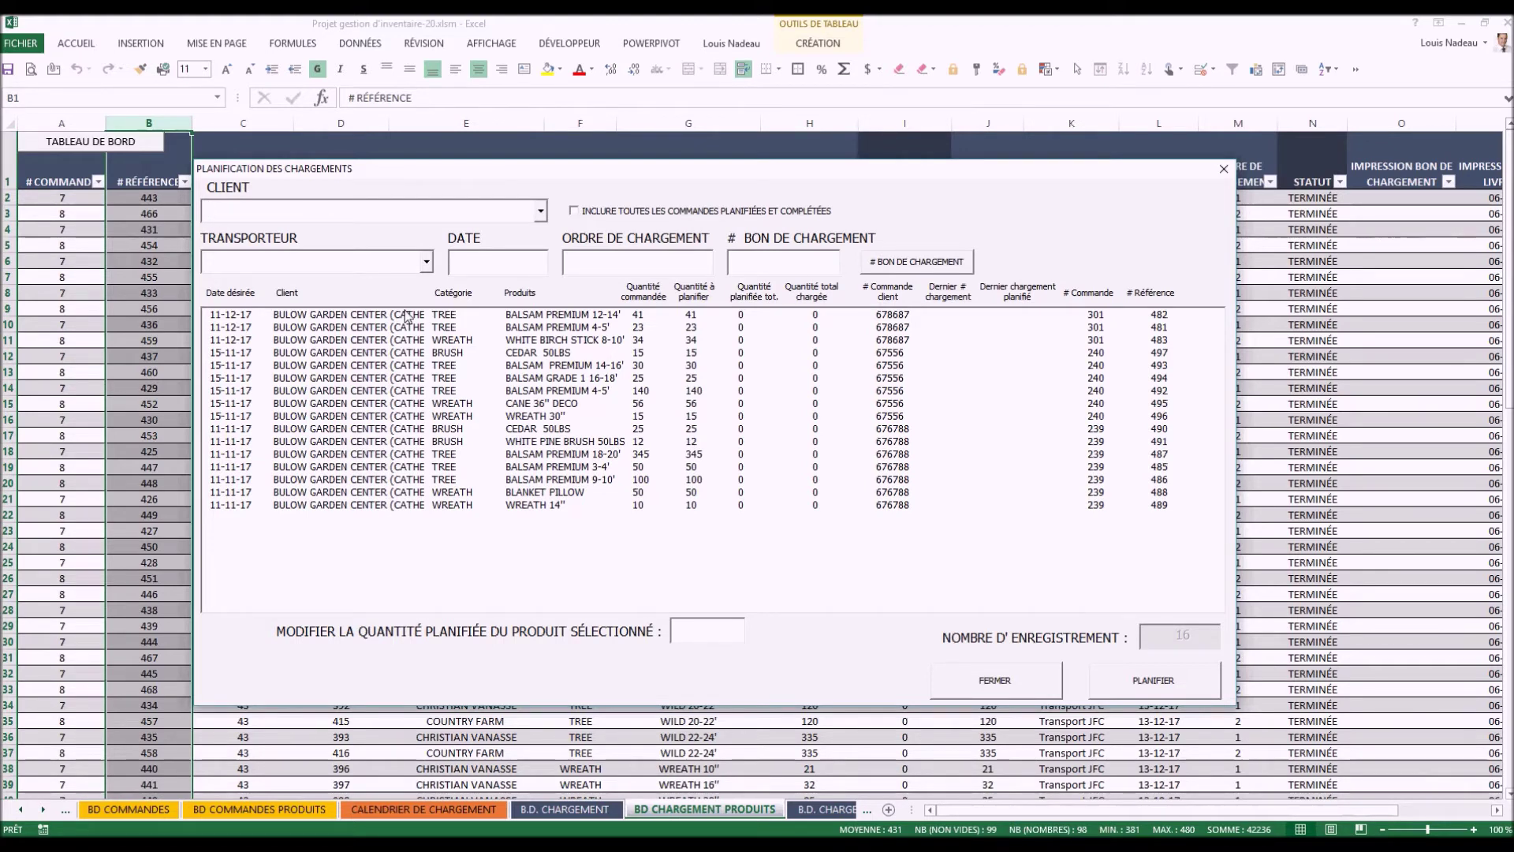
{"action": "left_click_drag", "start_coordinate": [1087, 315], "coordinate": [1092, 358]}
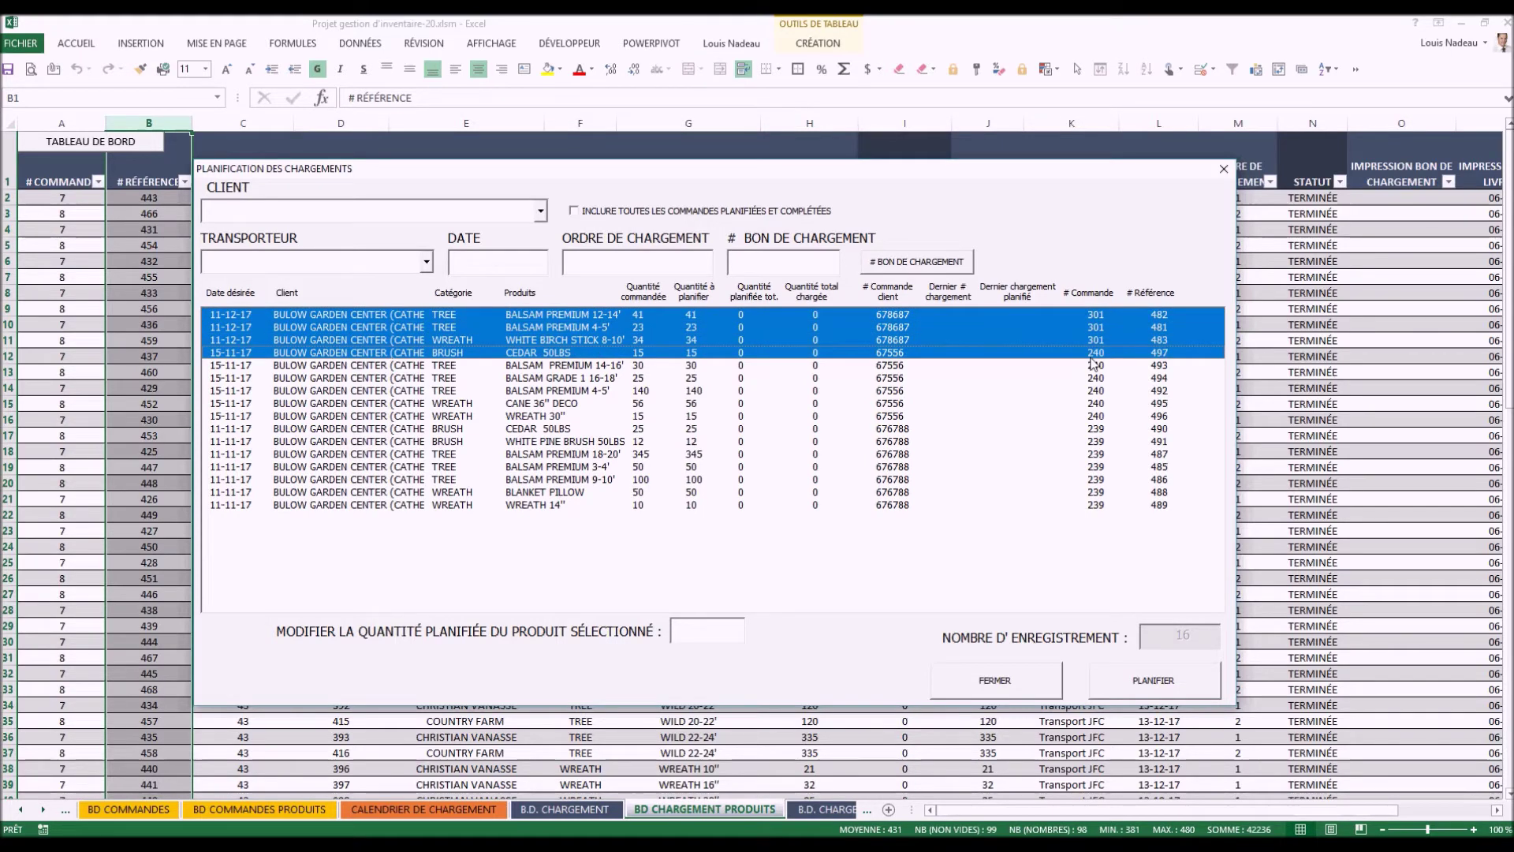
{"action": "left_click_drag", "start_coordinate": [1092, 360], "coordinate": [1081, 345]}
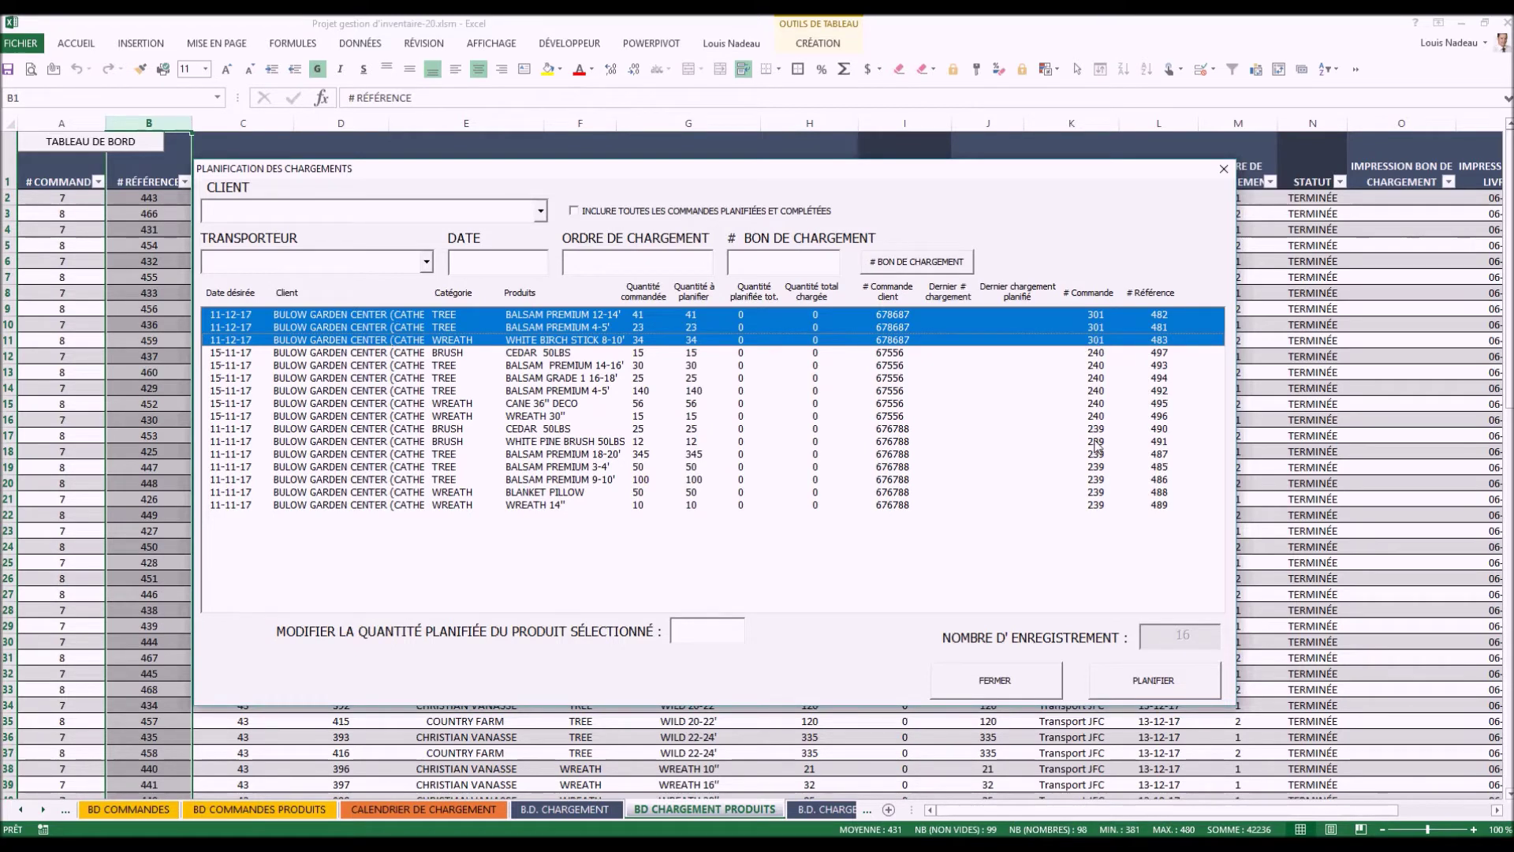
{"action": "left_click_drag", "start_coordinate": [1097, 431], "coordinate": [1091, 505]}
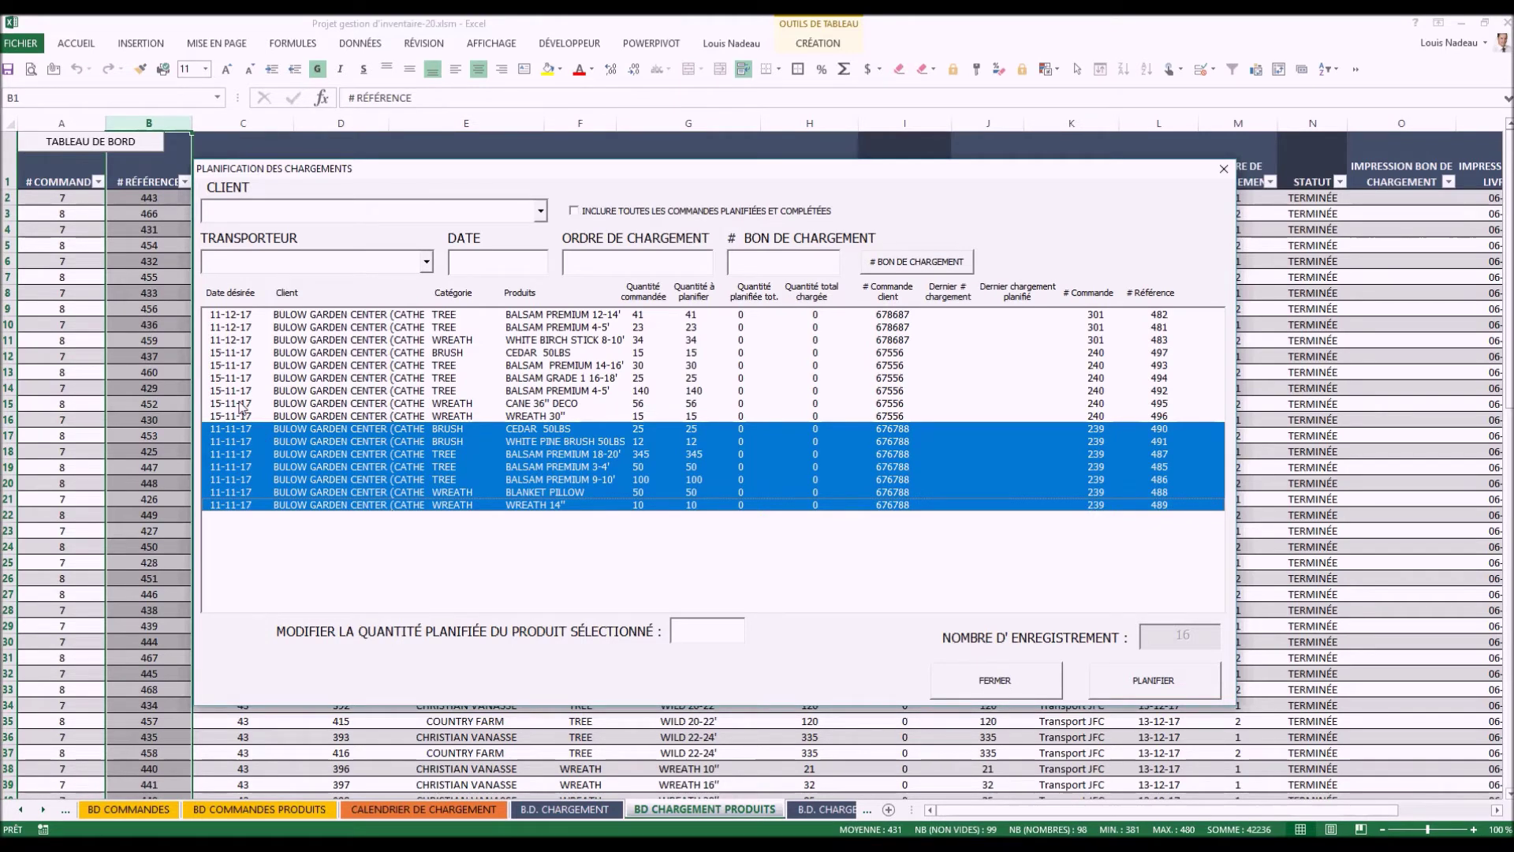
{"action": "mouse_move", "coordinate": [229, 316]}
{"action": "left_mouse_down"}
{"action": "mouse_move", "coordinate": [242, 355]}
{"action": "mouse_move", "coordinate": [242, 342]}
{"action": "left_mouse_up"}
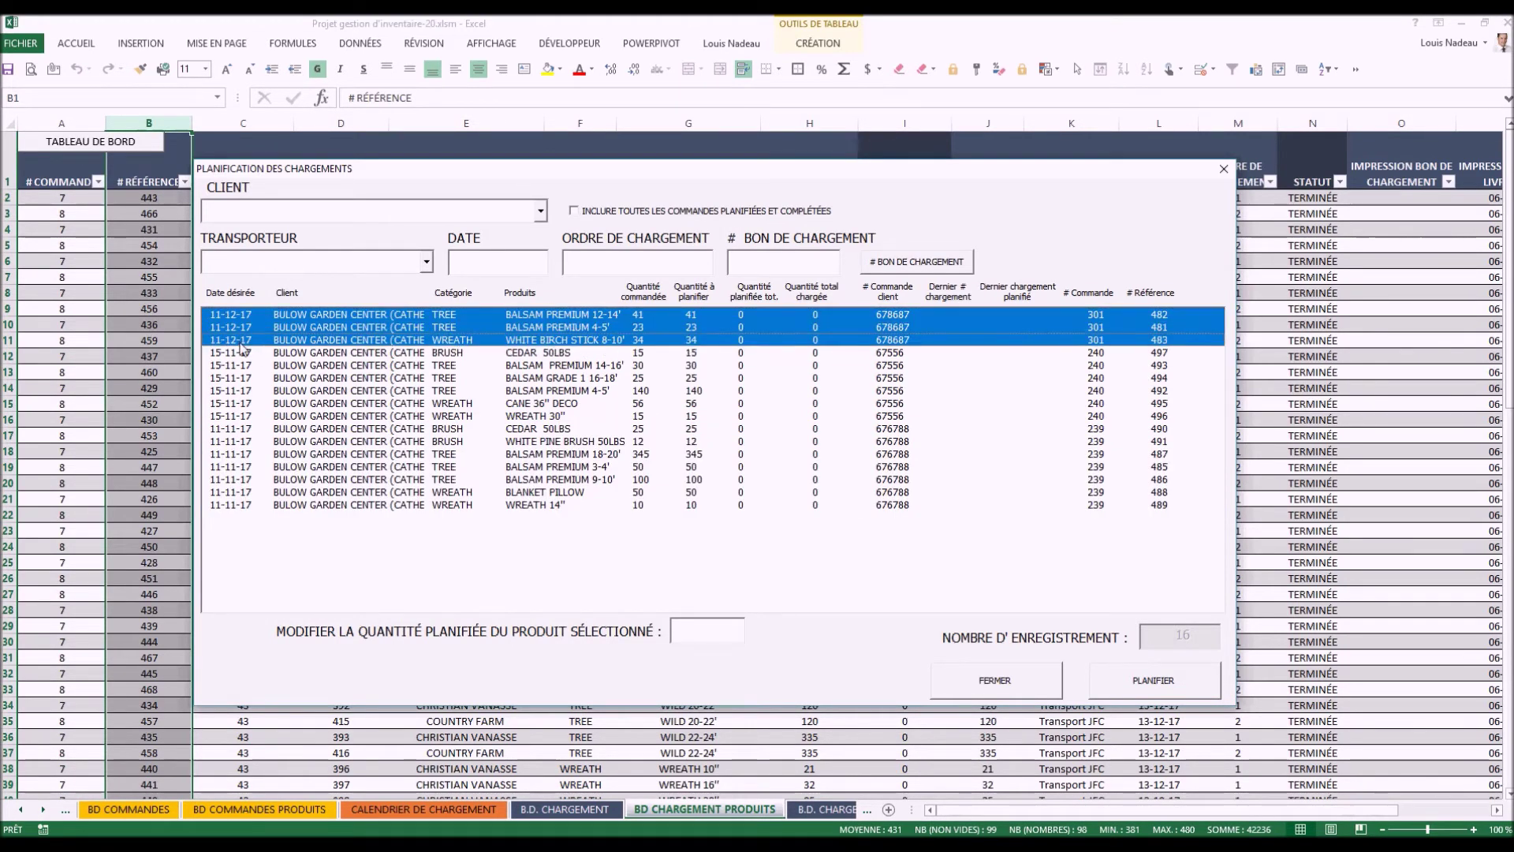
Step: Plan the selected lines with carrier Robert transport, date 11-12-2017, loading order 1 and a generated loading slip number
{"action": "left_click", "coordinate": [427, 261]}
{"action": "left_click", "coordinate": [252, 281]}
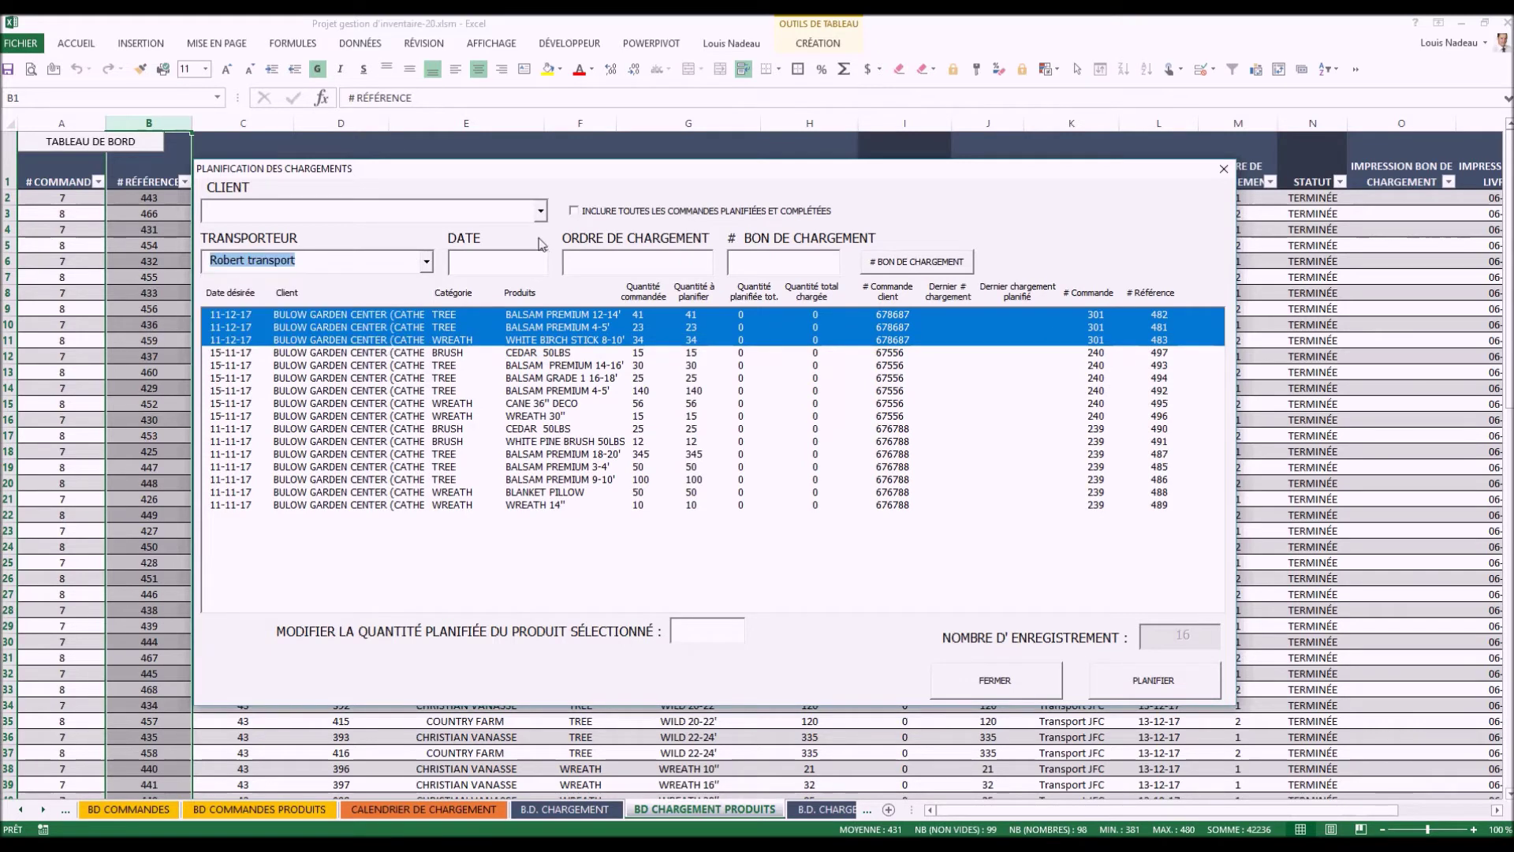
{"action": "left_click", "coordinate": [483, 265]}
{"action": "type", "text": "11-12-2017"}
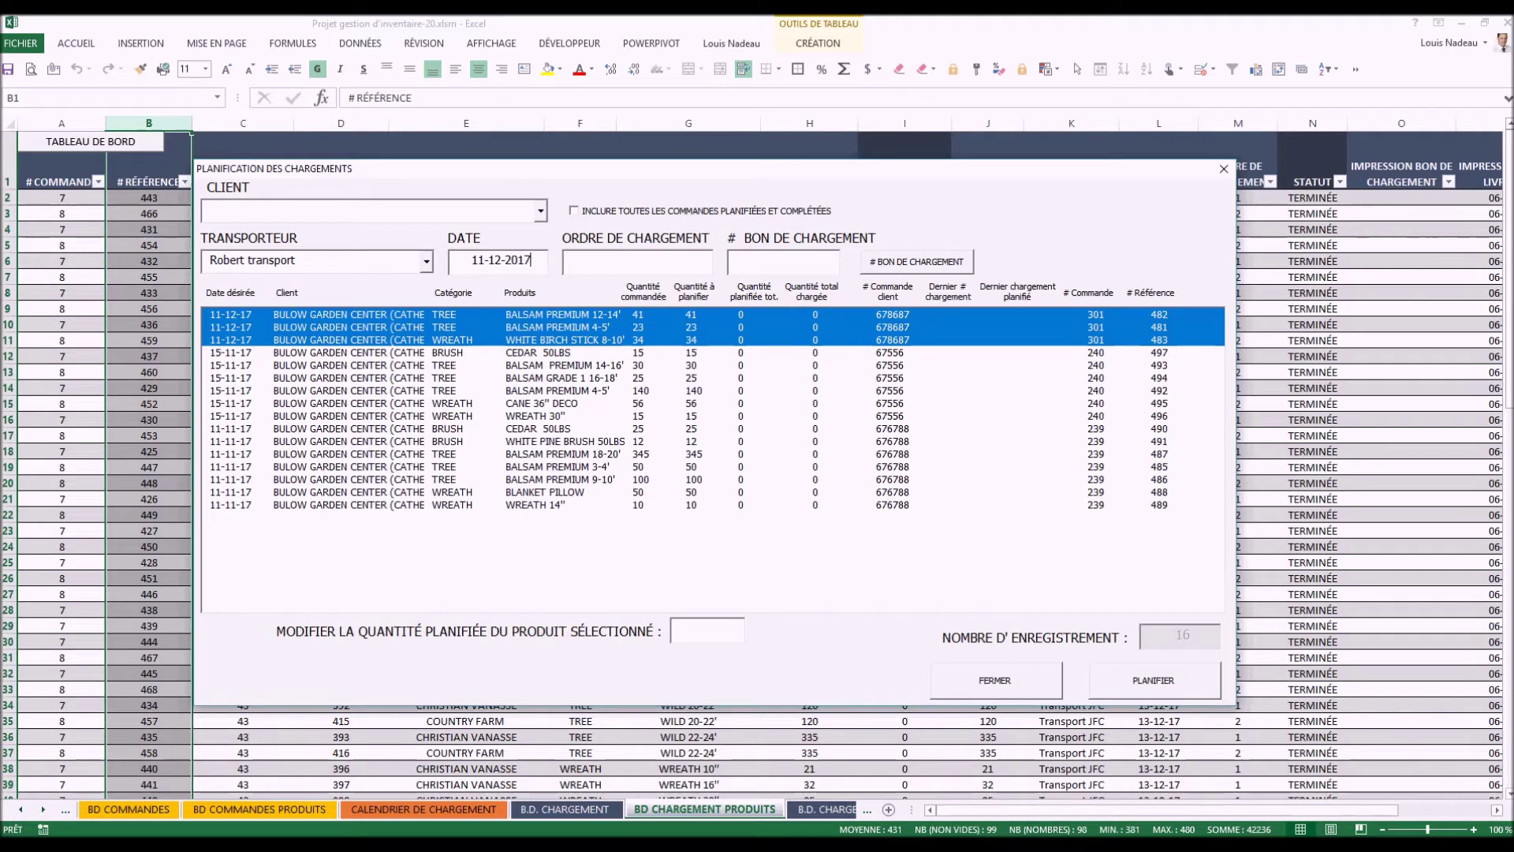
{"action": "key", "text": "Tab"}
{"action": "left_click", "coordinate": [941, 262]}
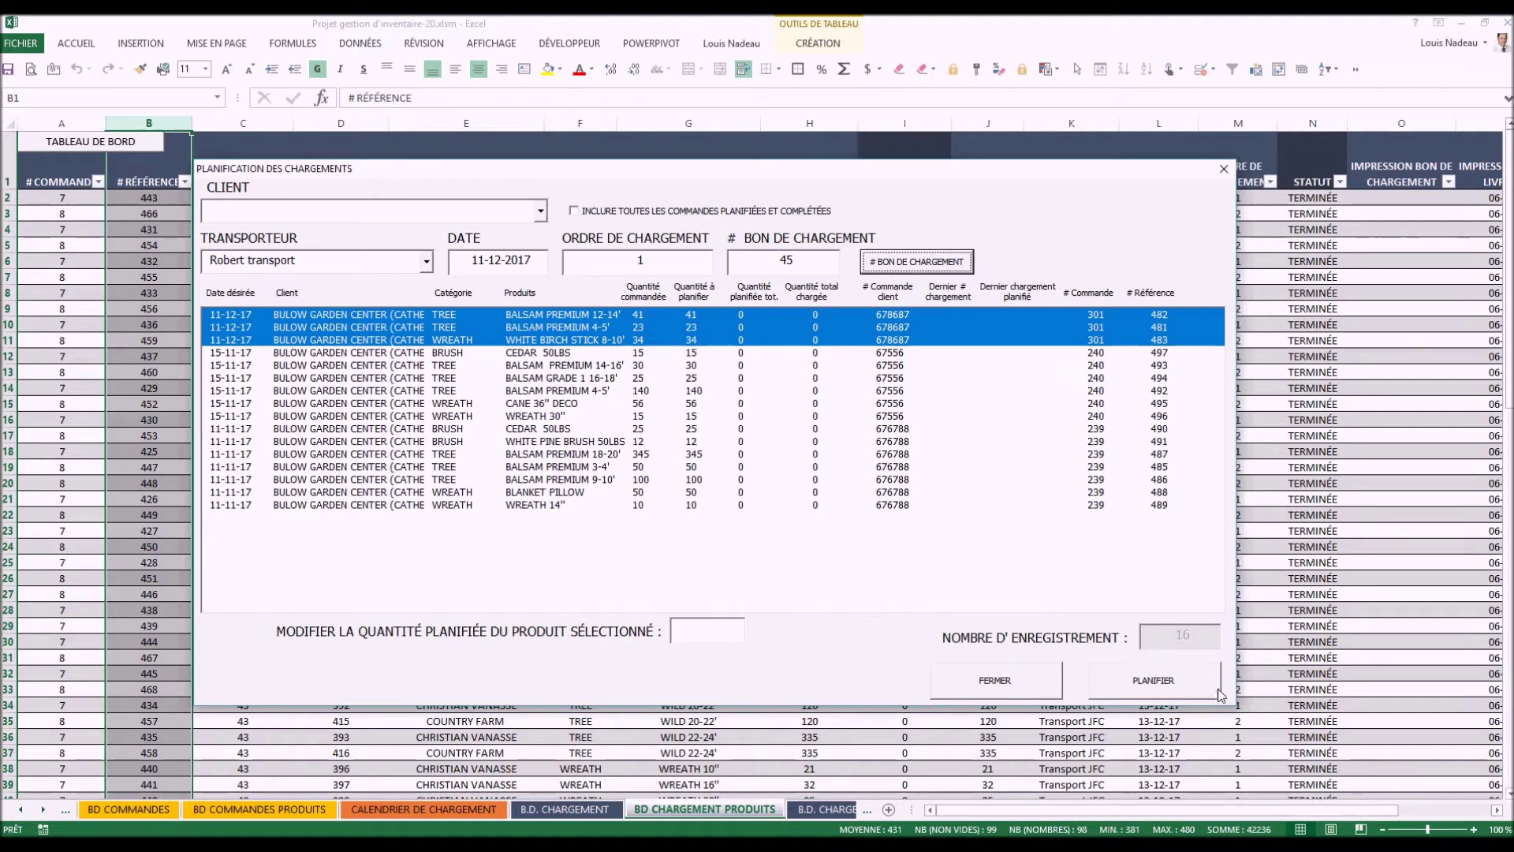
{"action": "left_click", "coordinate": [1172, 682]}
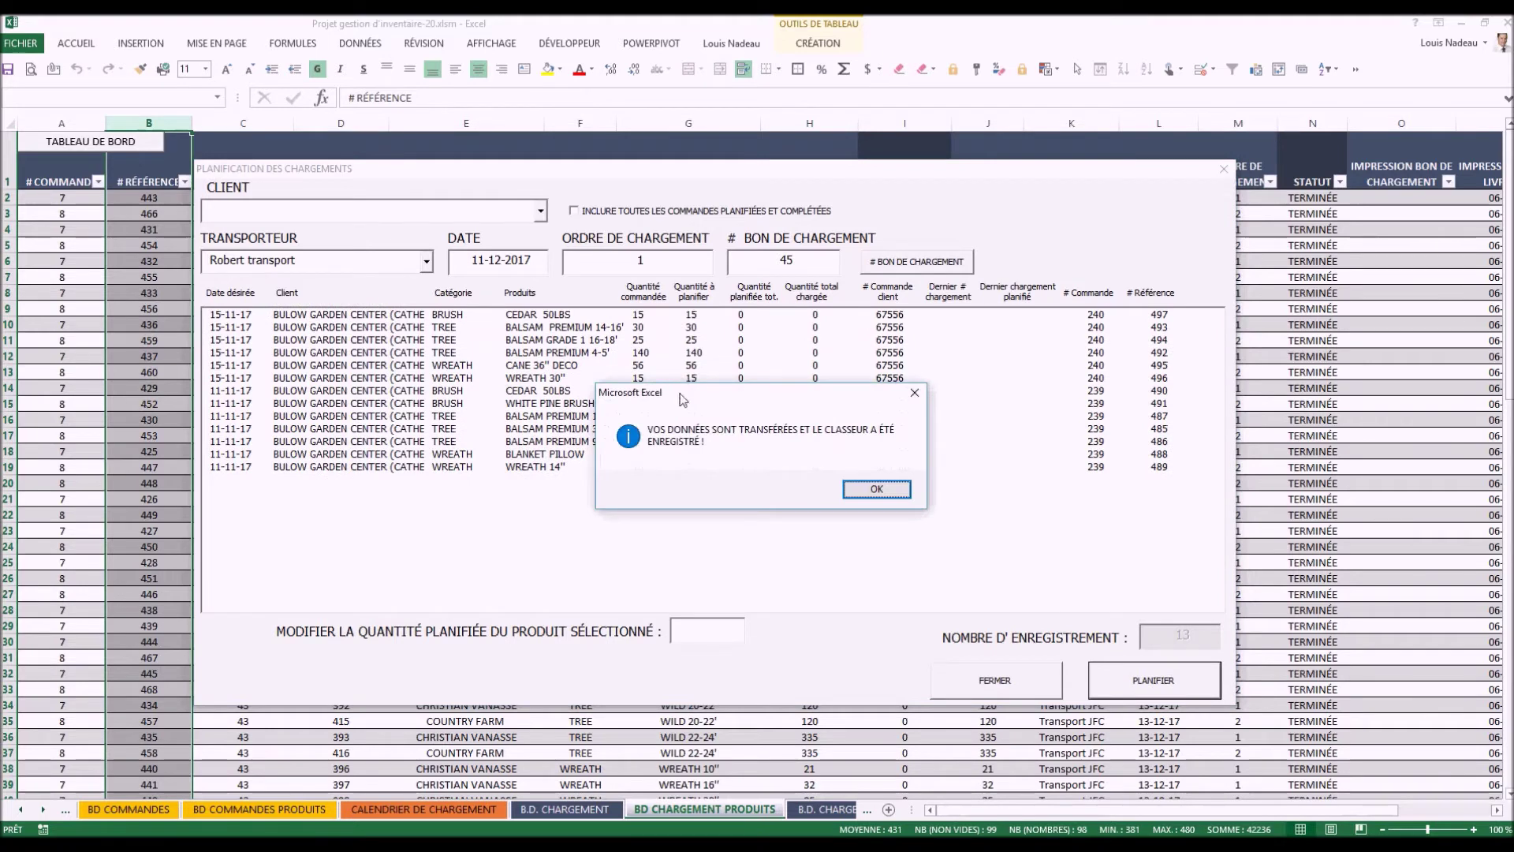
Step: Select the six product lines desired for 15-11-17 and set the date to 15-11-2017 with carrier Transport JFC
{"action": "left_click", "coordinate": [881, 498]}
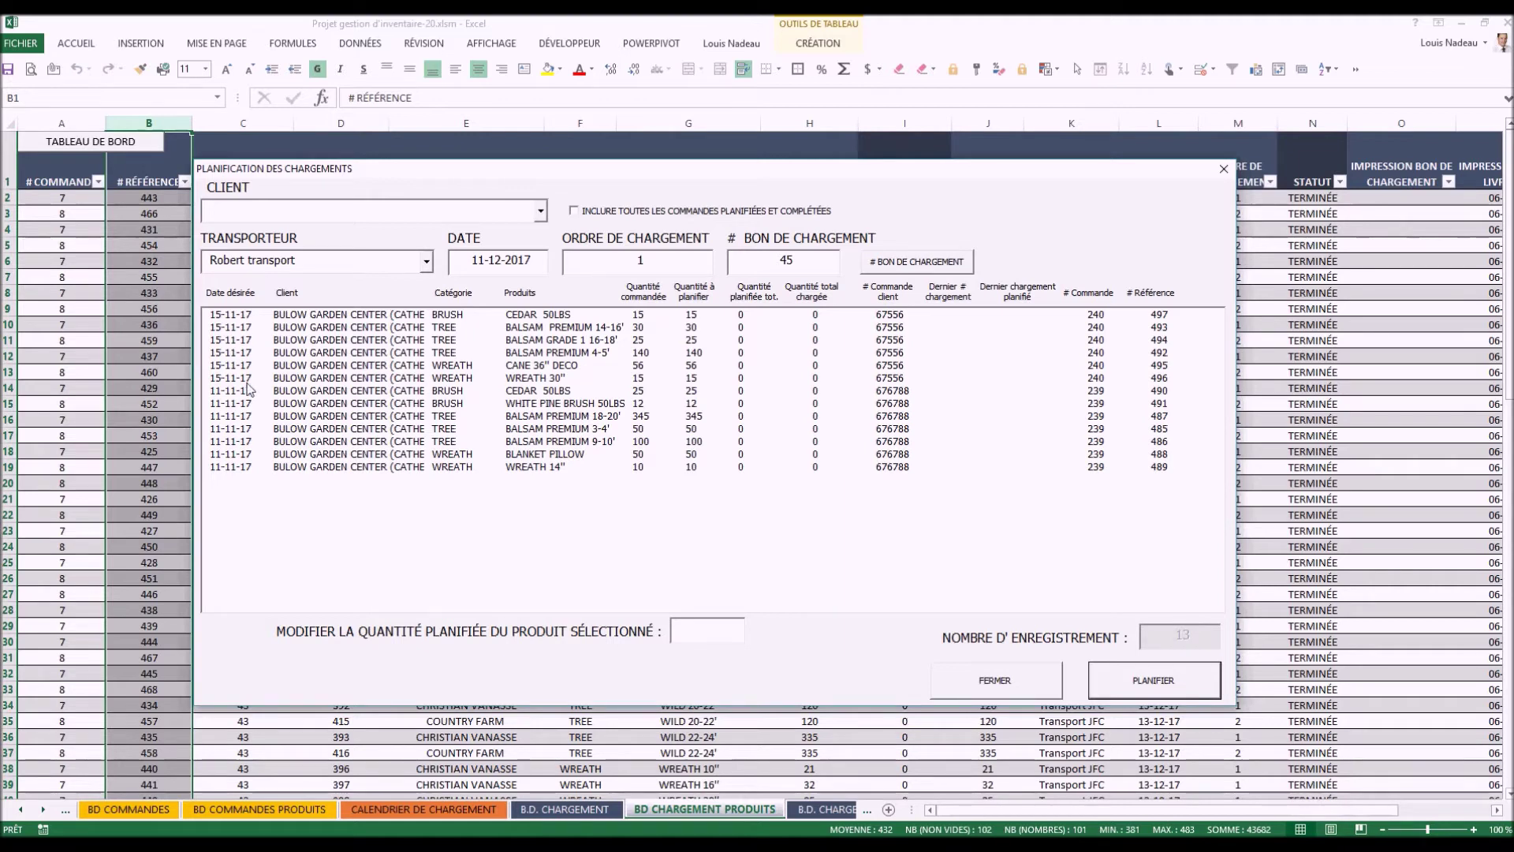
{"action": "left_click_drag", "start_coordinate": [244, 316], "coordinate": [244, 378]}
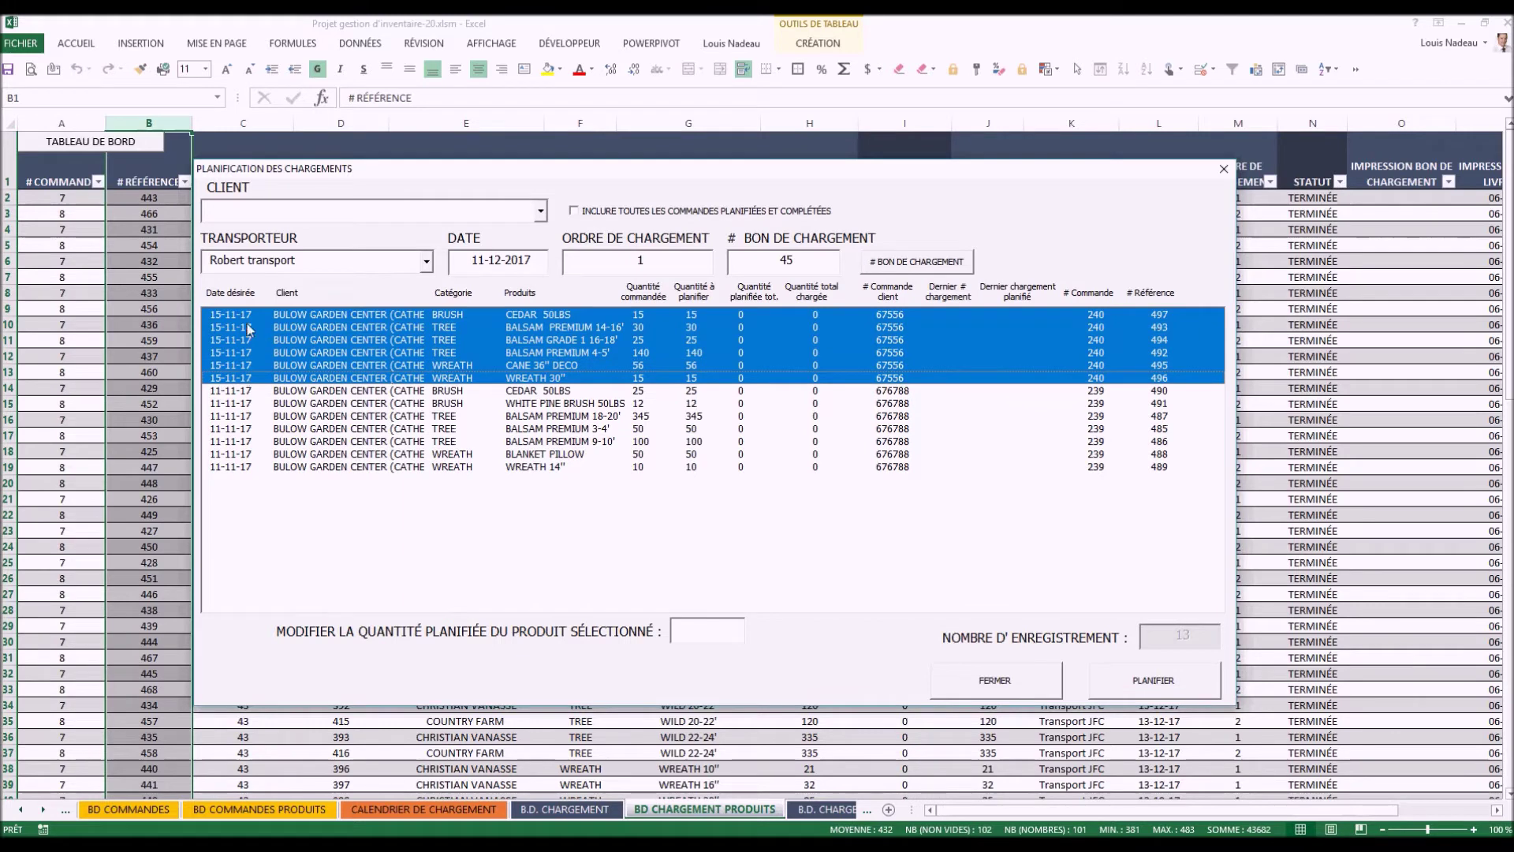
{"action": "key", "text": "BackSpace"}
{"action": "type", "text": "5"}
{"action": "left_click", "coordinate": [502, 263]}
{"action": "key", "text": "BackSpace"}
{"action": "type", "text": "1"}
{"action": "left_click", "coordinate": [426, 261]}
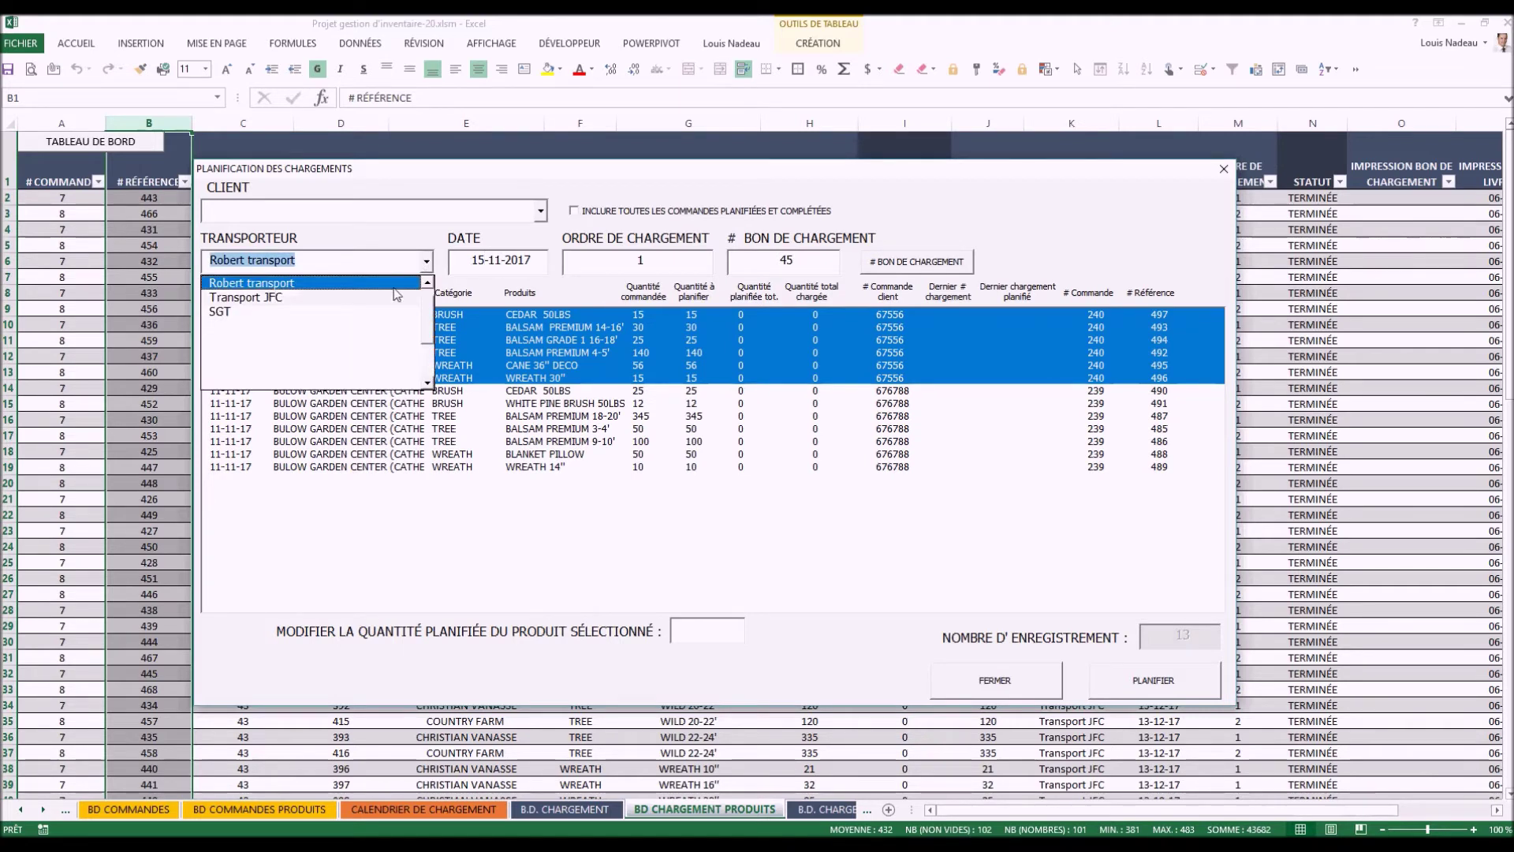
{"action": "left_click", "coordinate": [347, 300]}
Step: Keep loading order 1, generate a new loading slip number, and plan the selected lines
{"action": "left_click", "coordinate": [665, 256]}
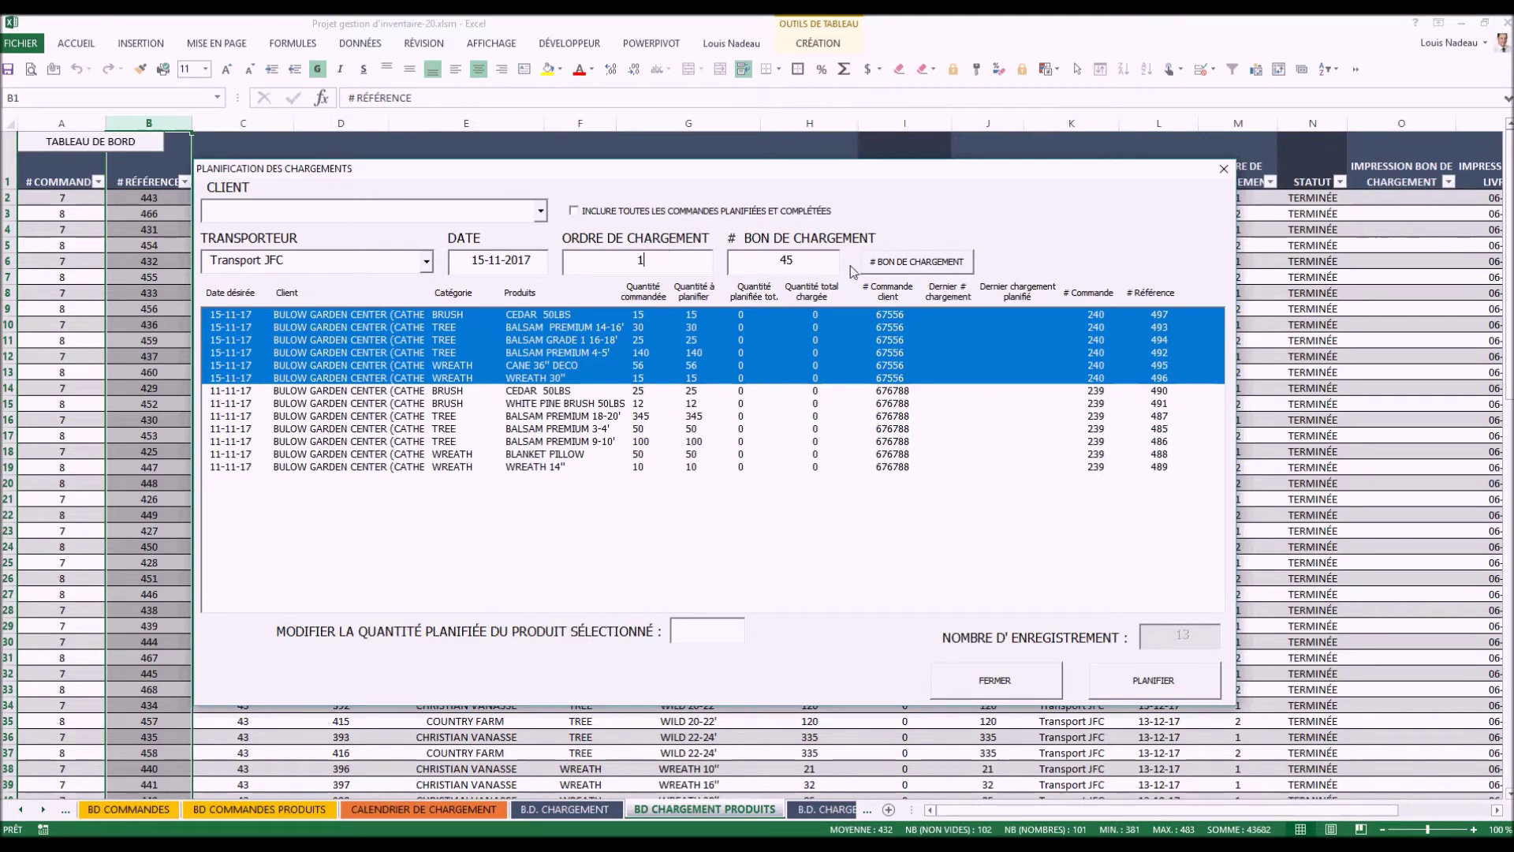
{"action": "left_click", "coordinate": [904, 269]}
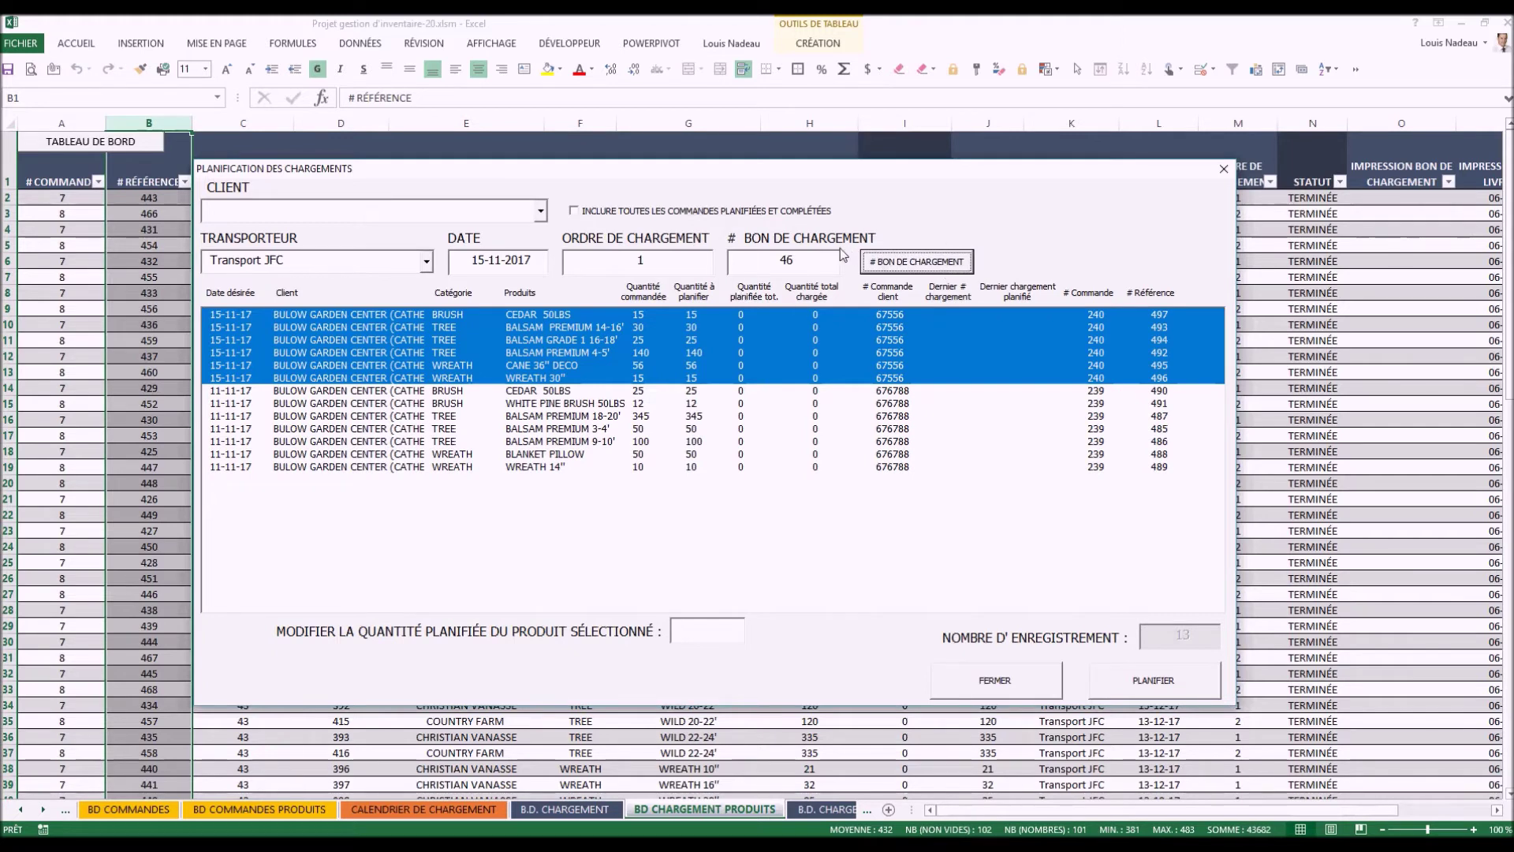
{"action": "left_click", "coordinate": [1156, 691]}
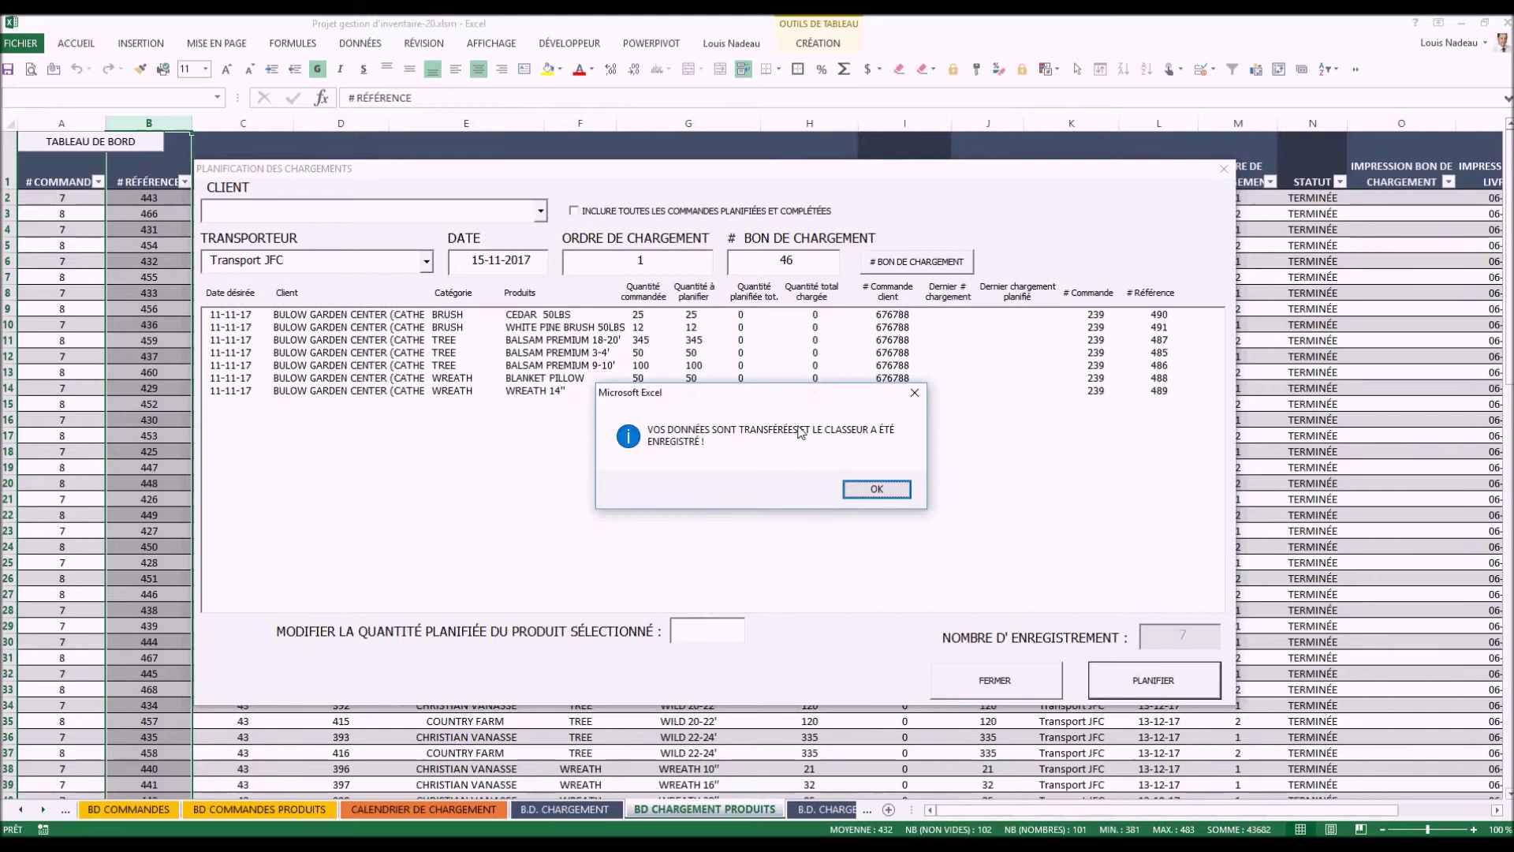
{"action": "left_click", "coordinate": [874, 487]}
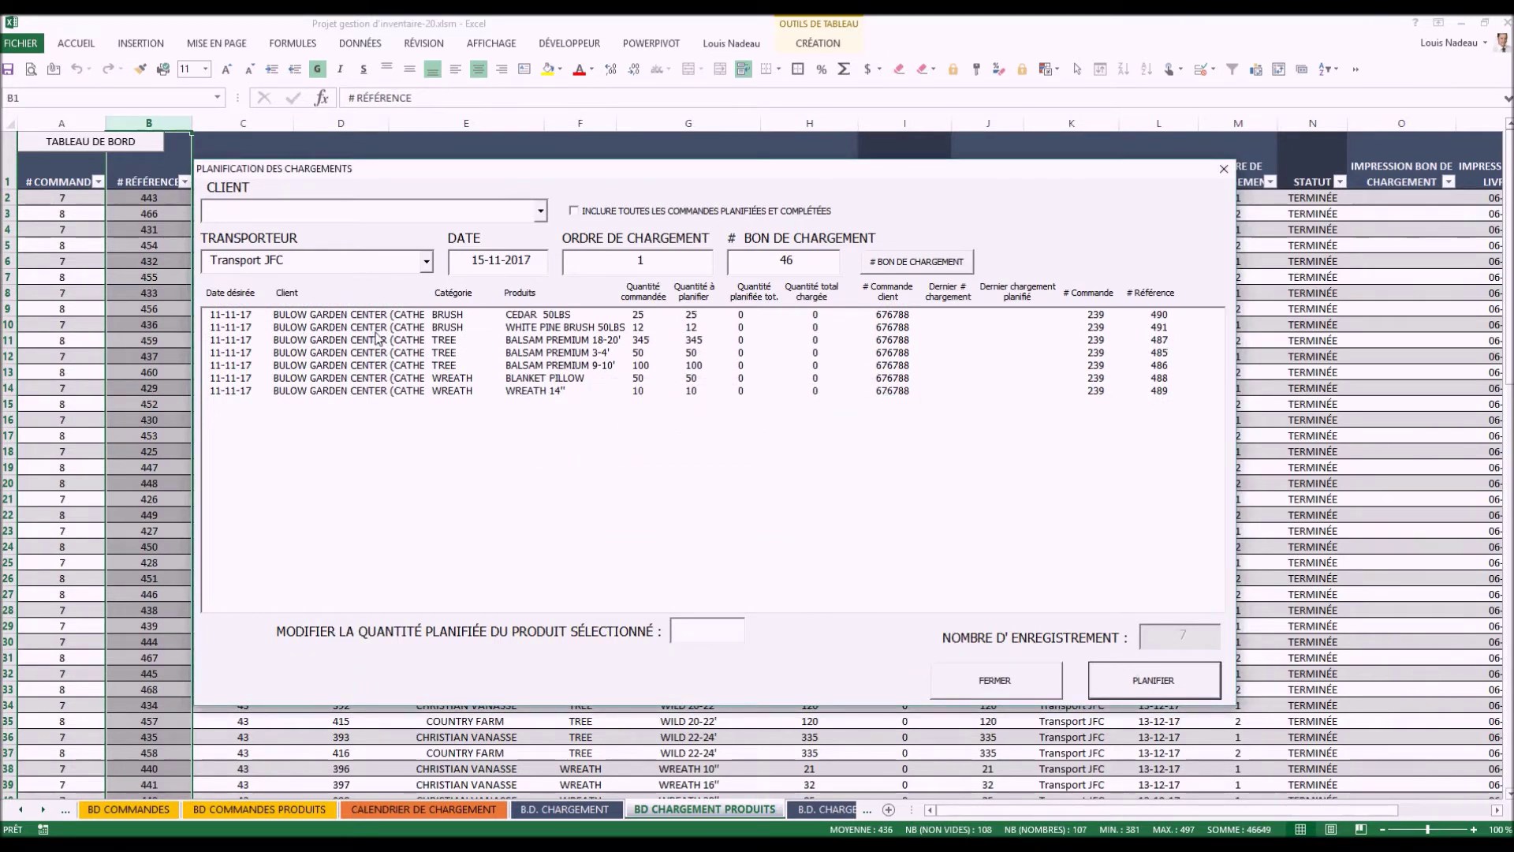
Step: Include all planned and completed orders in the planning list, review them, and return to the dashboard
{"action": "left_click", "coordinate": [609, 215]}
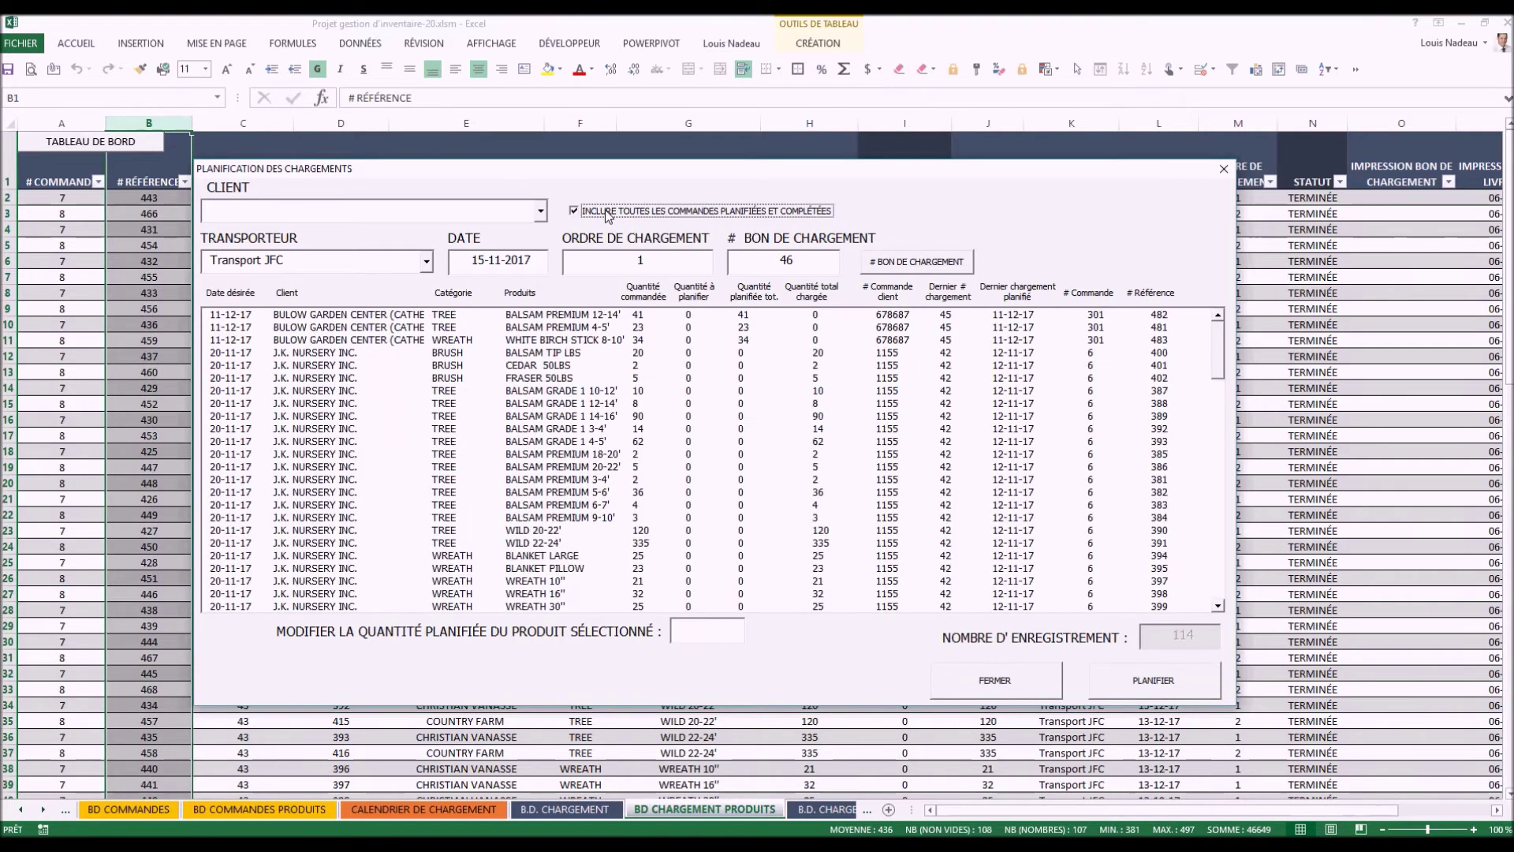
{"action": "mouse_move", "coordinate": [1224, 356]}
{"action": "left_mouse_down"}
{"action": "mouse_move", "coordinate": [1222, 571]}
{"action": "mouse_move", "coordinate": [1207, 362]}
{"action": "left_mouse_up"}
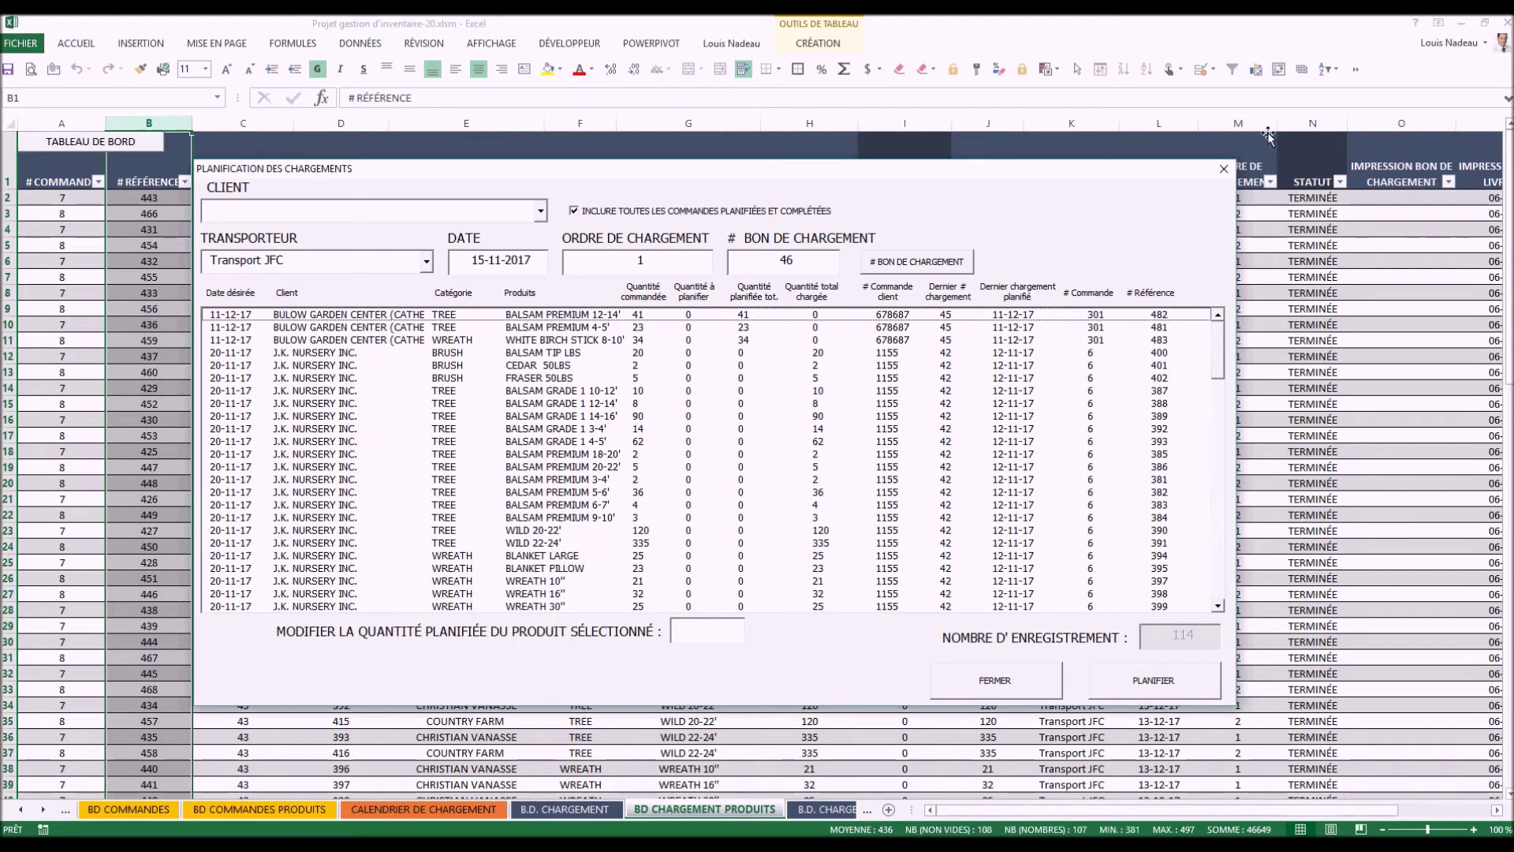
{"action": "left_click", "coordinate": [1029, 691]}
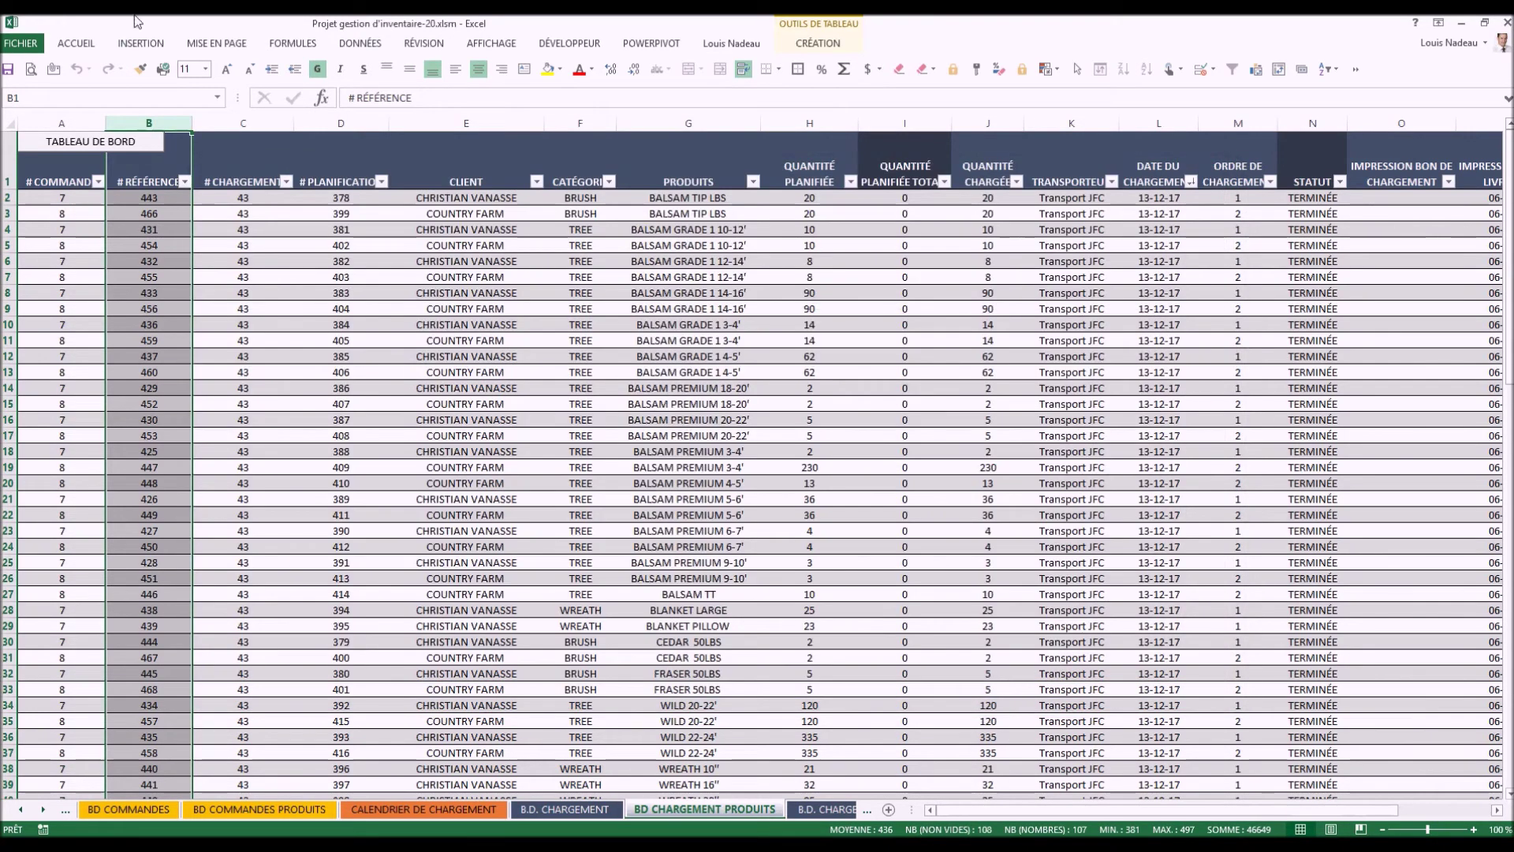
{"action": "left_click", "coordinate": [101, 149]}
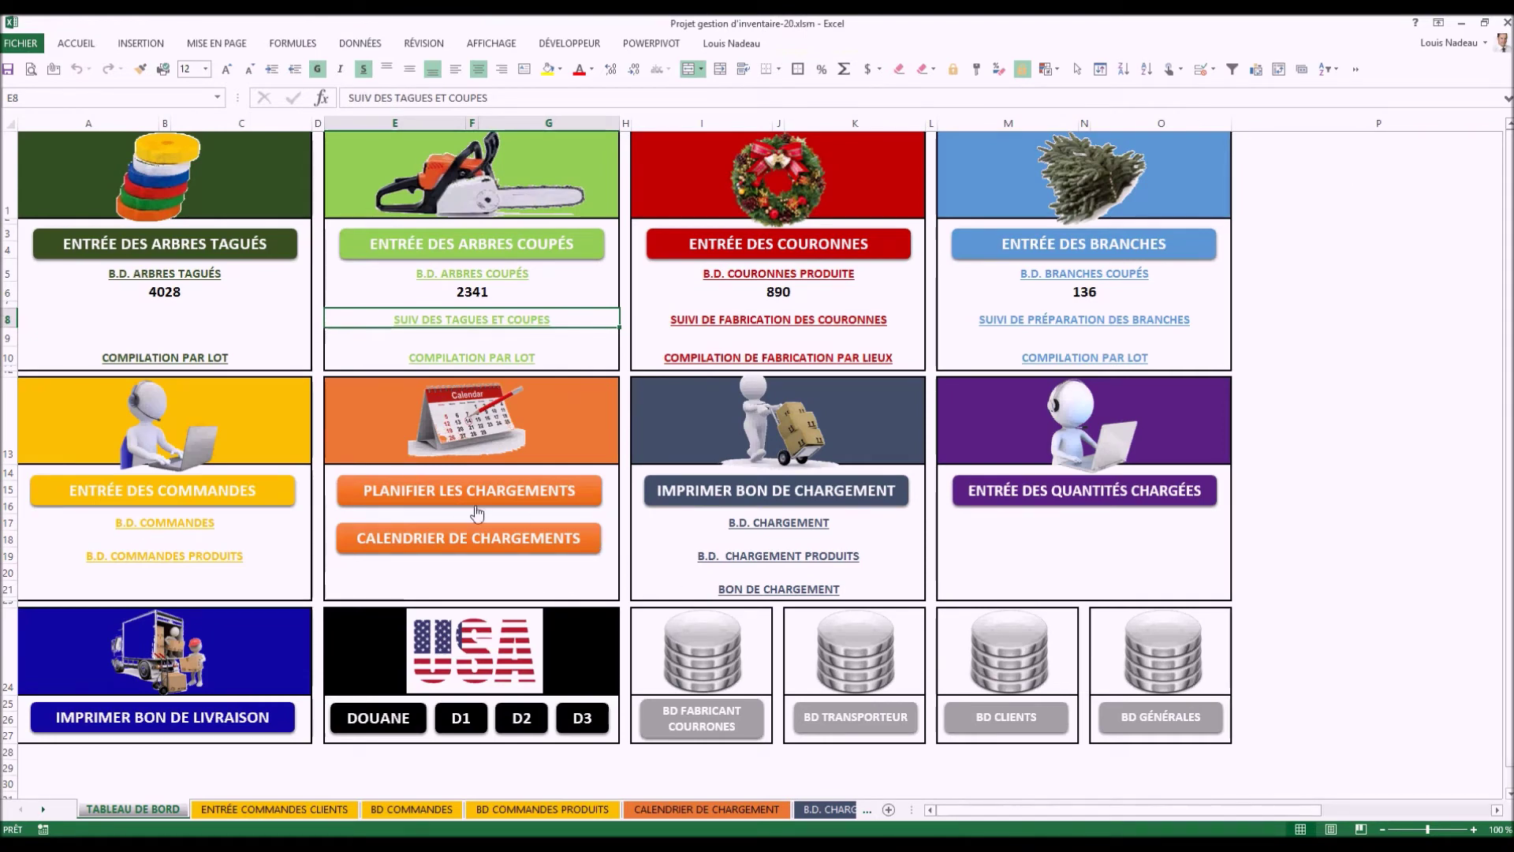
Step: Examine the load numbers scheduled by date in the loading calendar, including 12-11-17 and 15-11-17, and return to the dashboard
{"action": "left_click", "coordinate": [494, 545]}
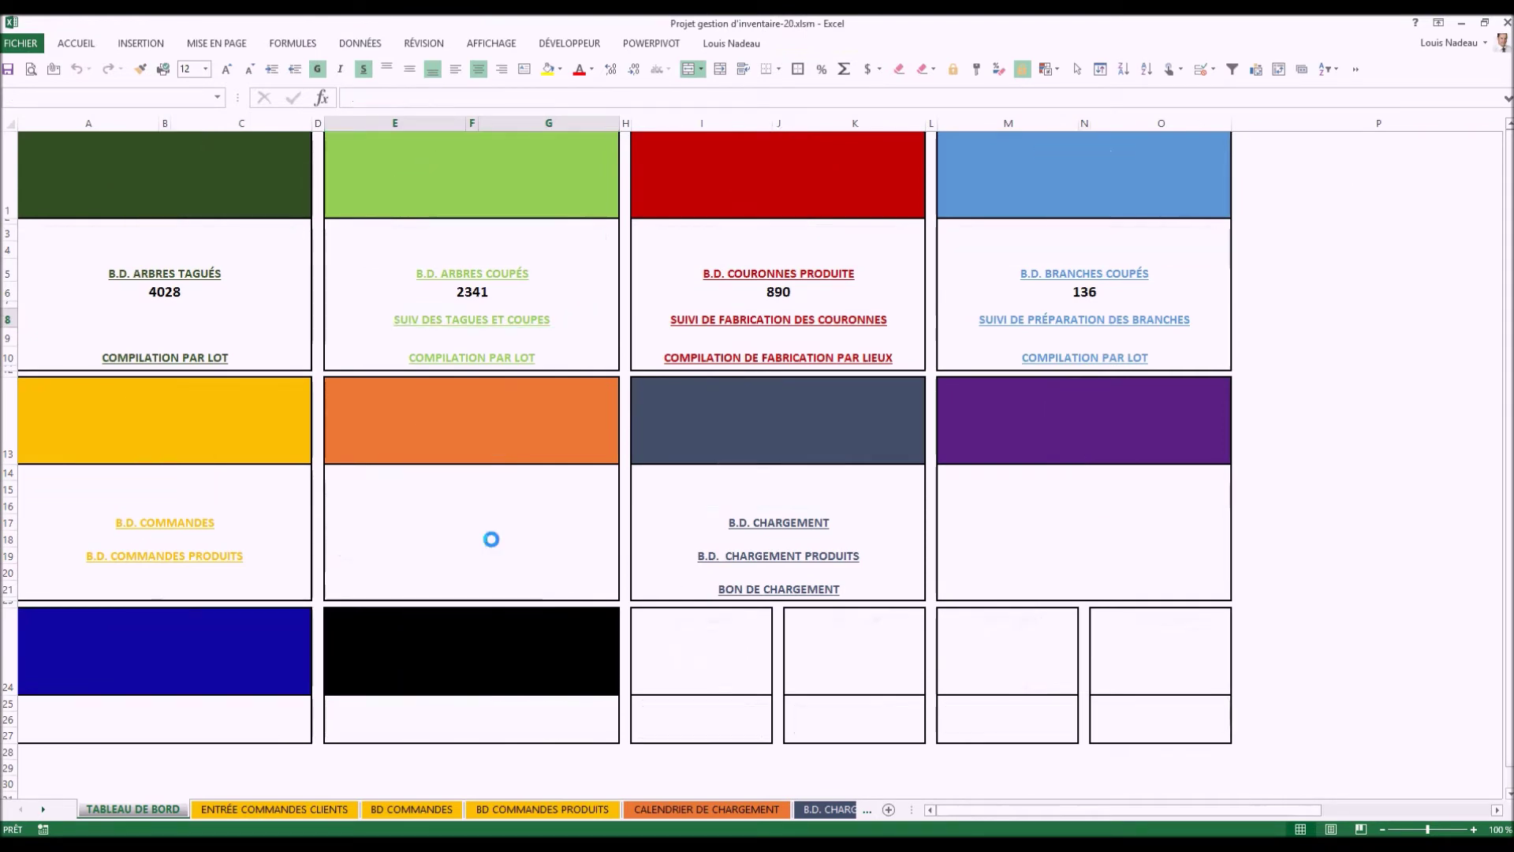
{"action": "left_click", "coordinate": [884, 482]}
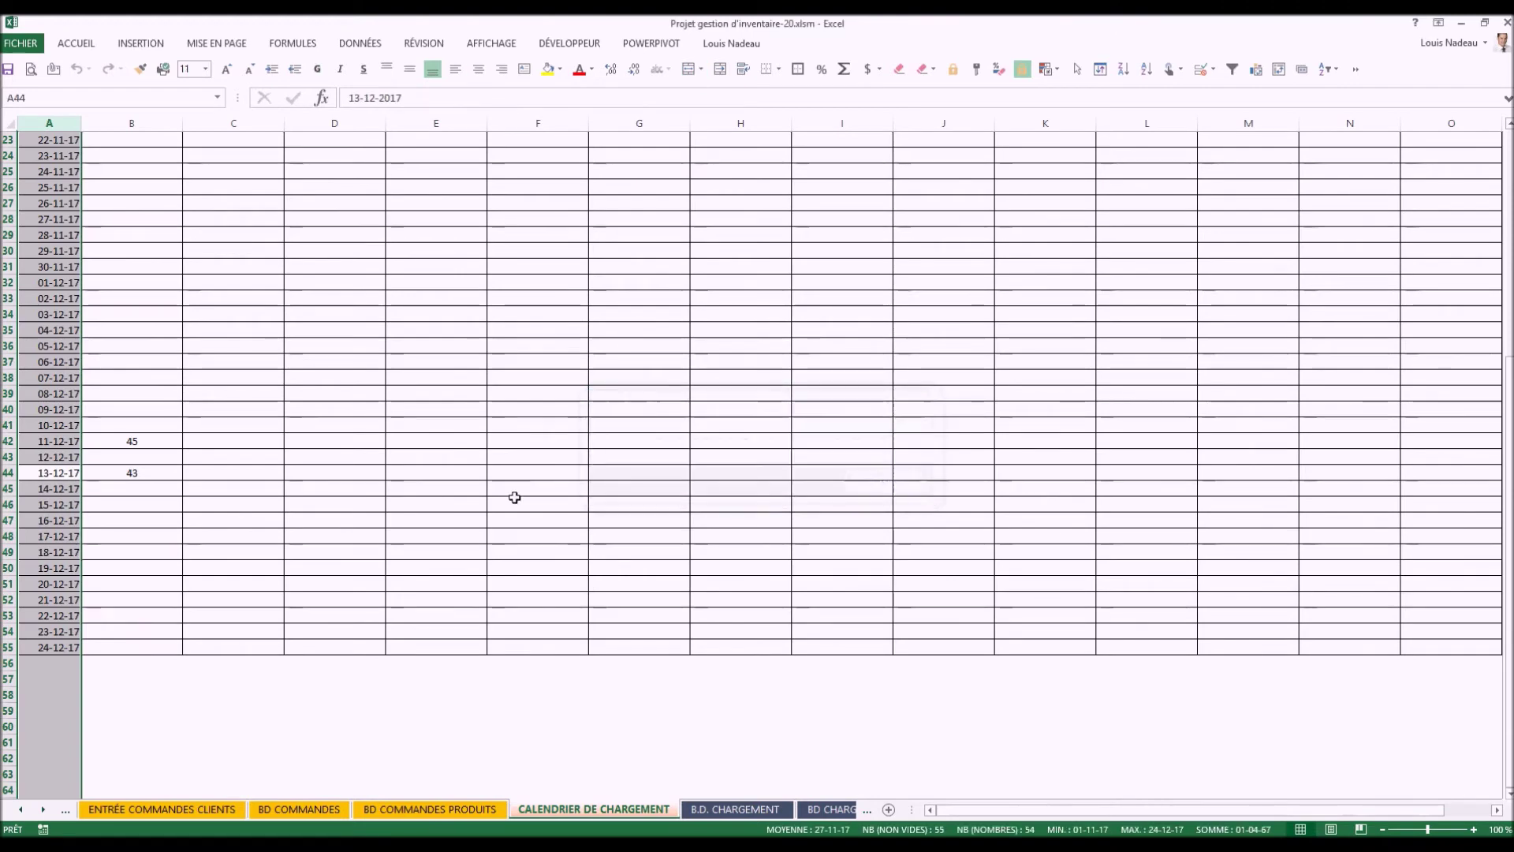
{"action": "scroll", "coordinate": [395, 485], "scroll_direction": "up", "scroll_amount": 8}
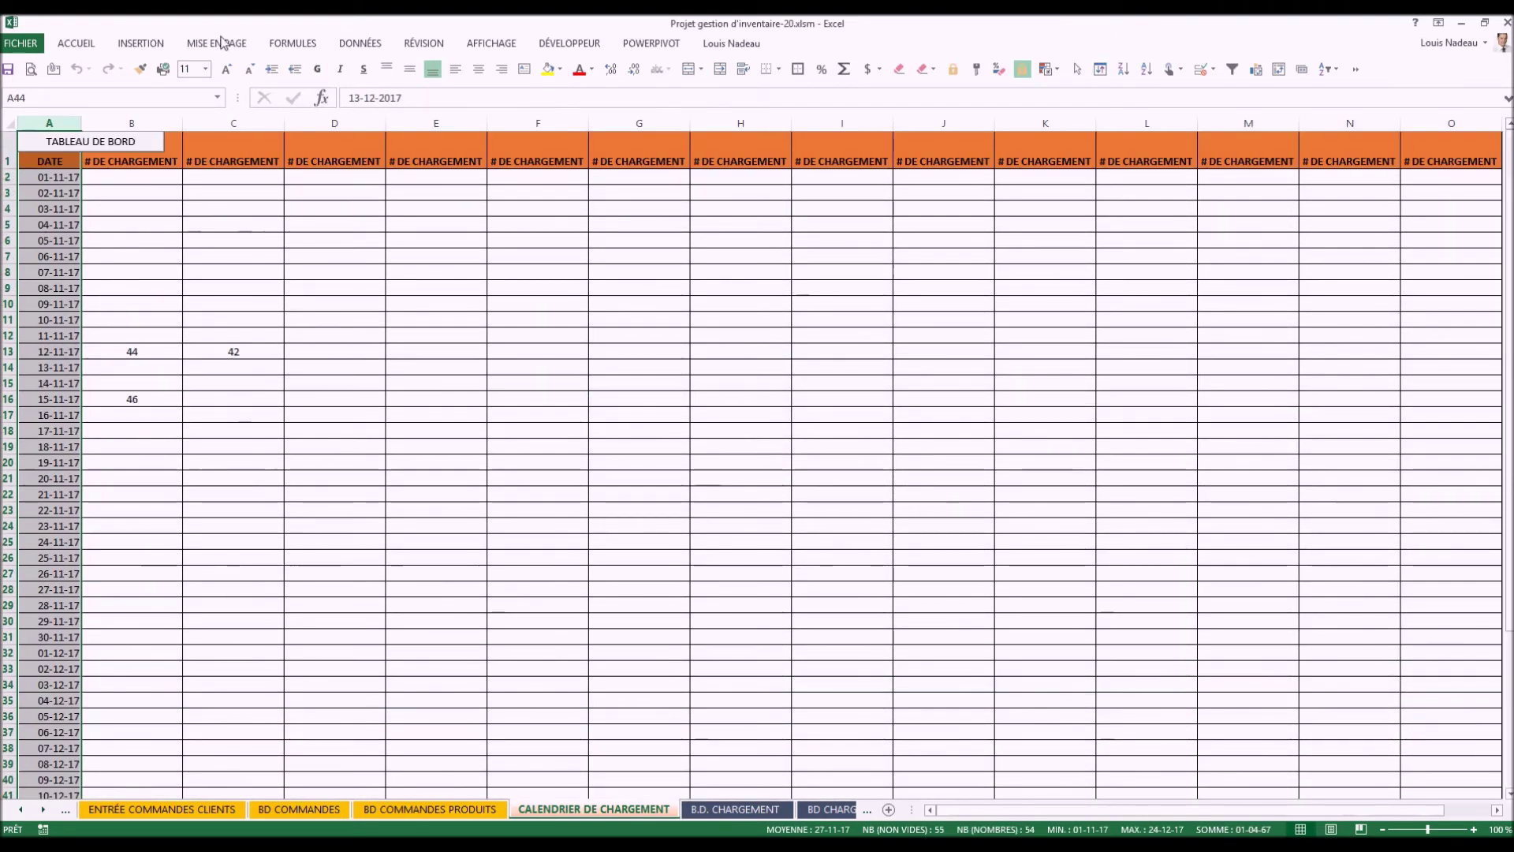
{"action": "left_click", "coordinate": [124, 347]}
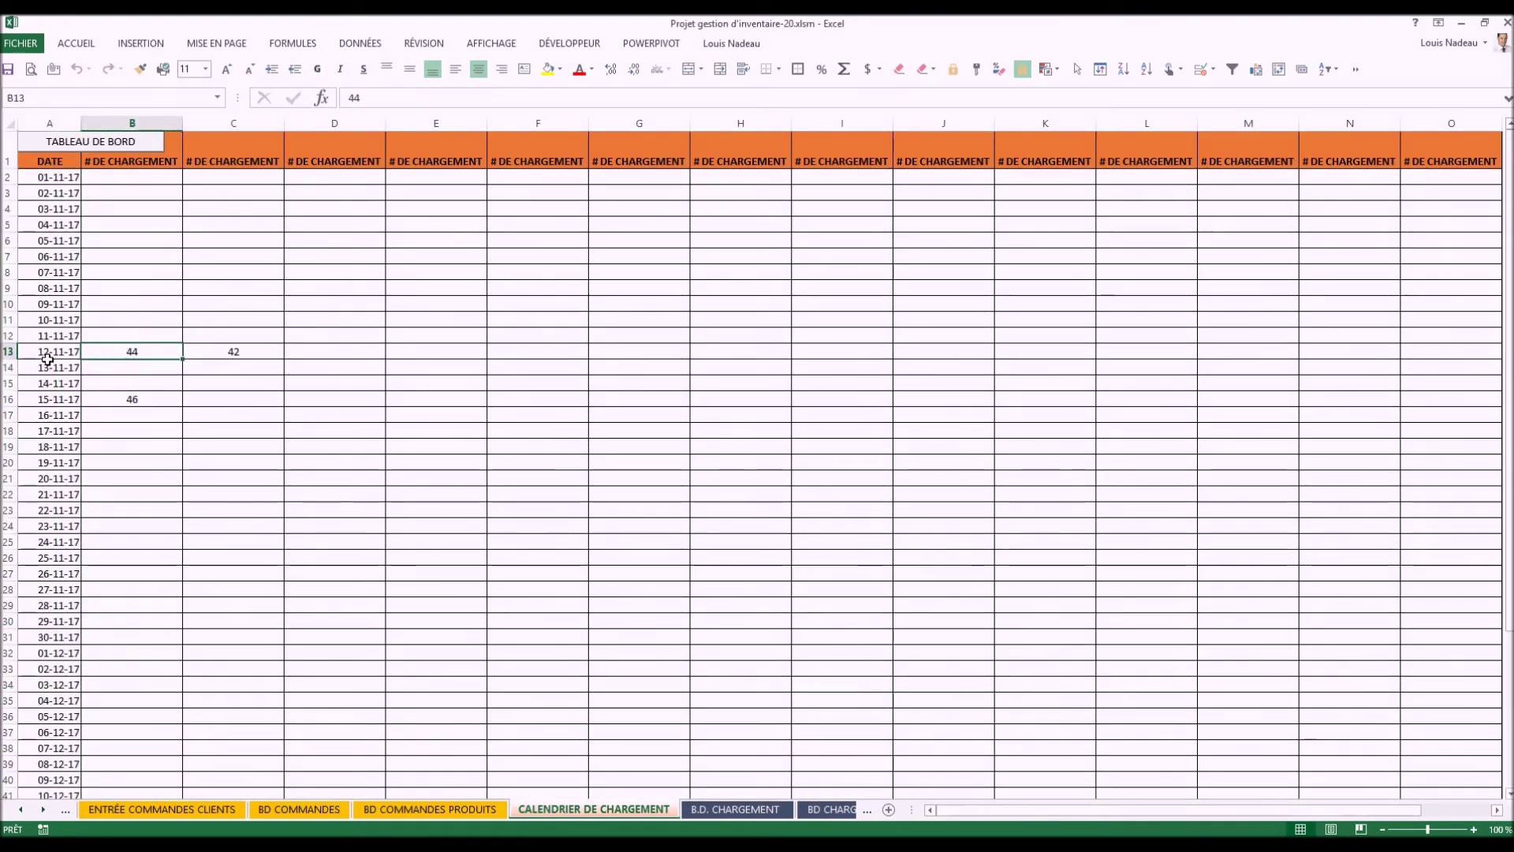
{"action": "left_click", "coordinate": [253, 350]}
{"action": "left_click", "coordinate": [109, 400]}
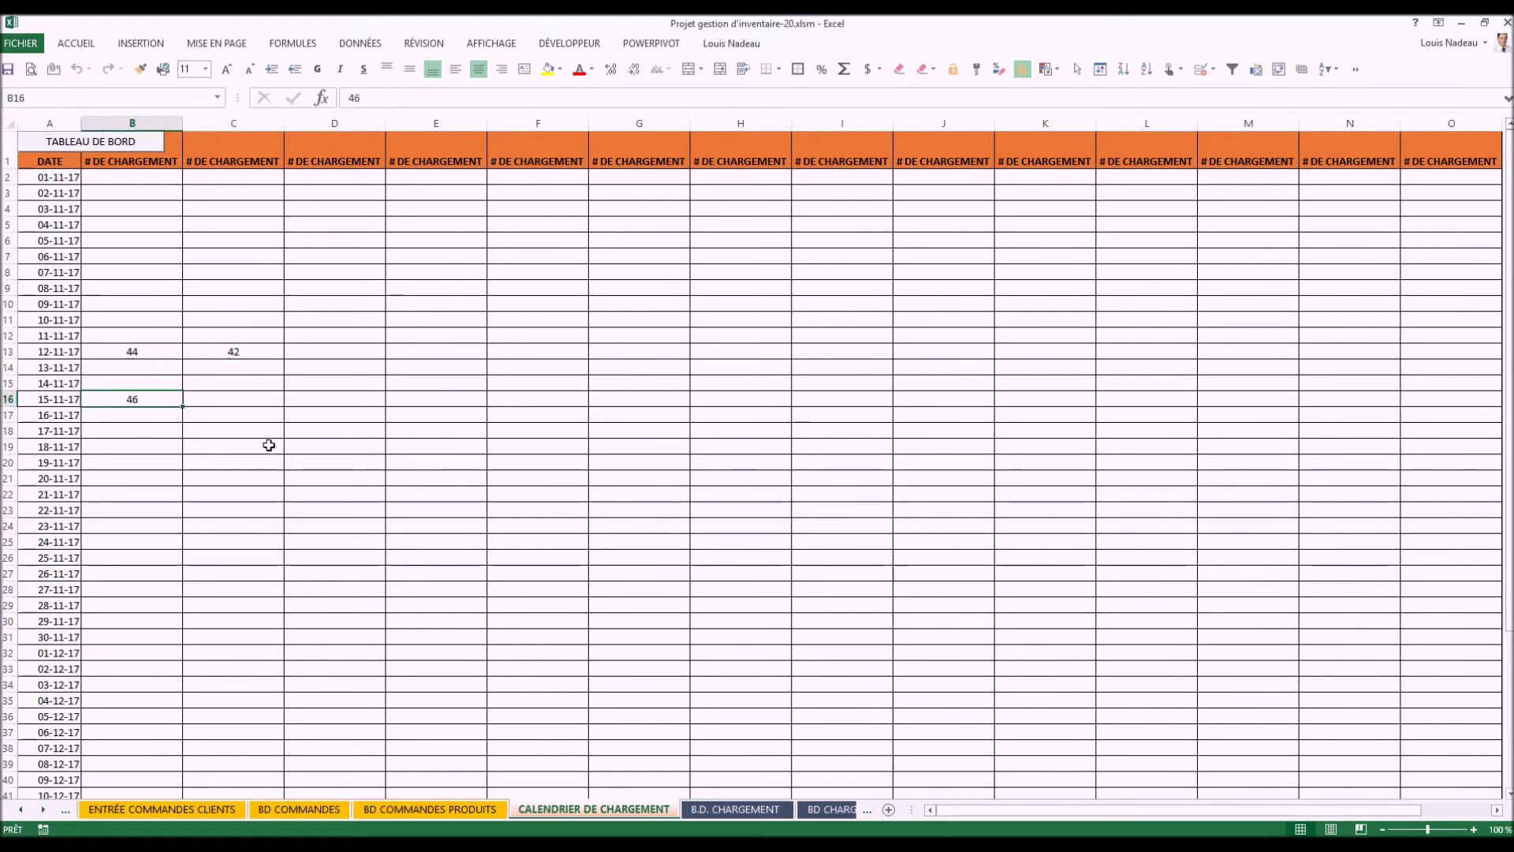
{"action": "scroll", "coordinate": [266, 426], "scroll_direction": "down", "scroll_amount": 8}
{"action": "scroll", "coordinate": [267, 426], "scroll_direction": "up", "scroll_amount": 8}
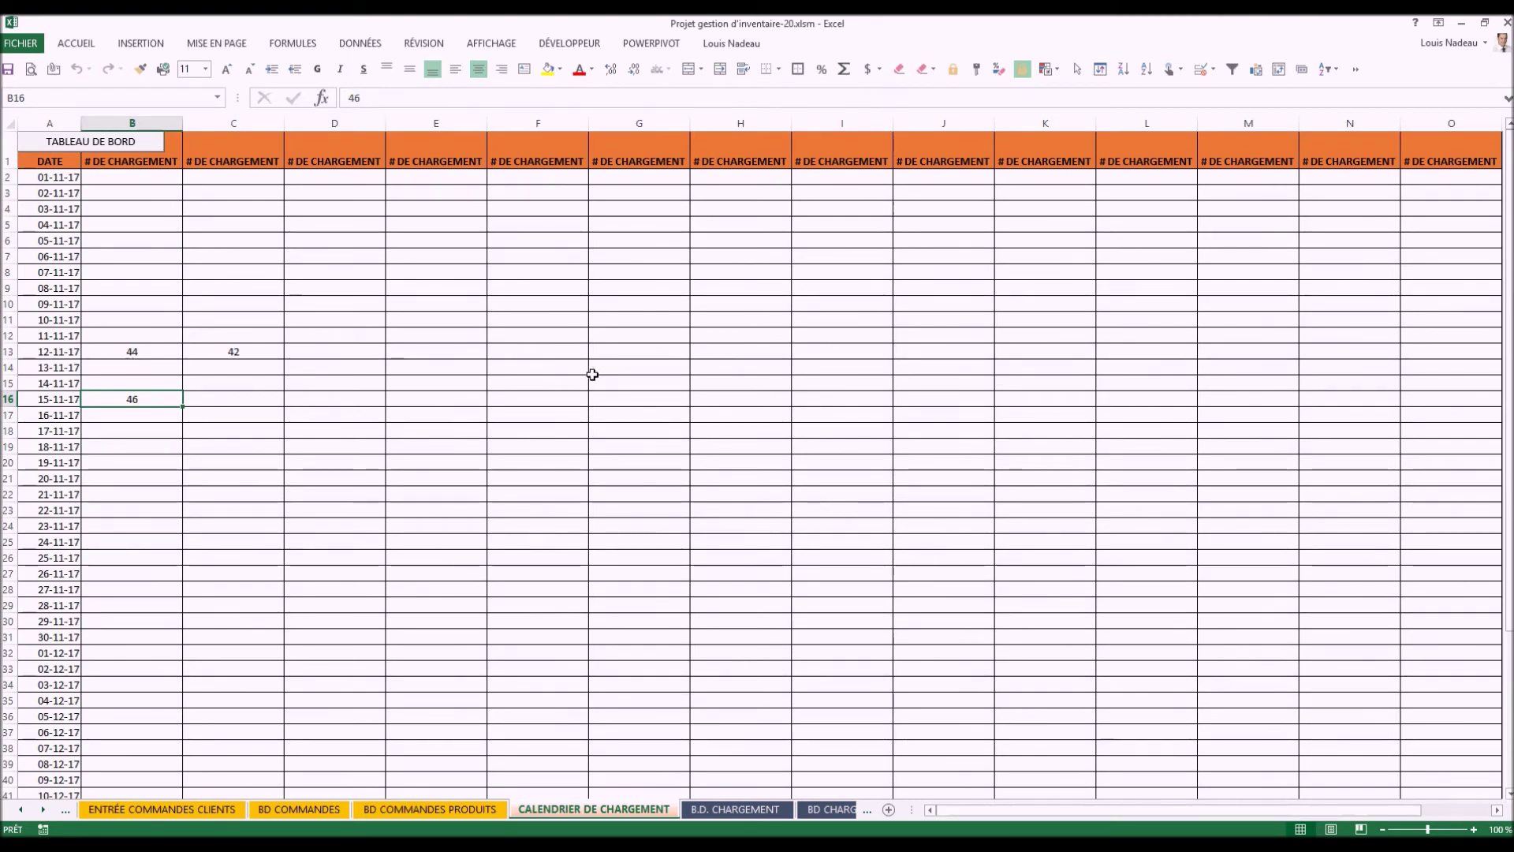
{"action": "left_click", "coordinate": [93, 142]}
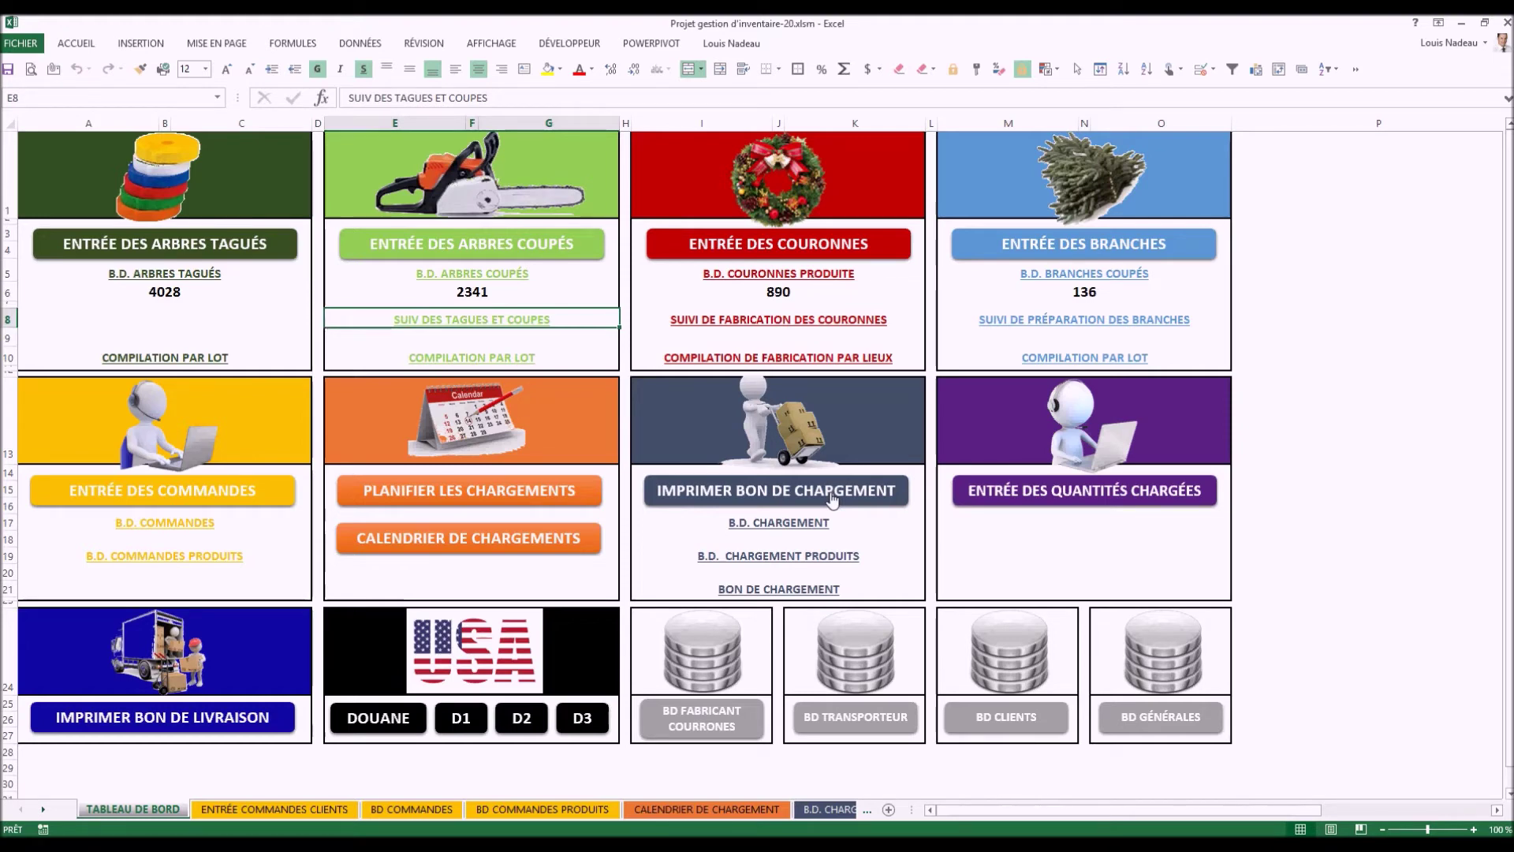
Step: Print the loading slip for the 11-12-17 Robert transport load with the comment BLA BLA
{"action": "left_click", "coordinate": [728, 494]}
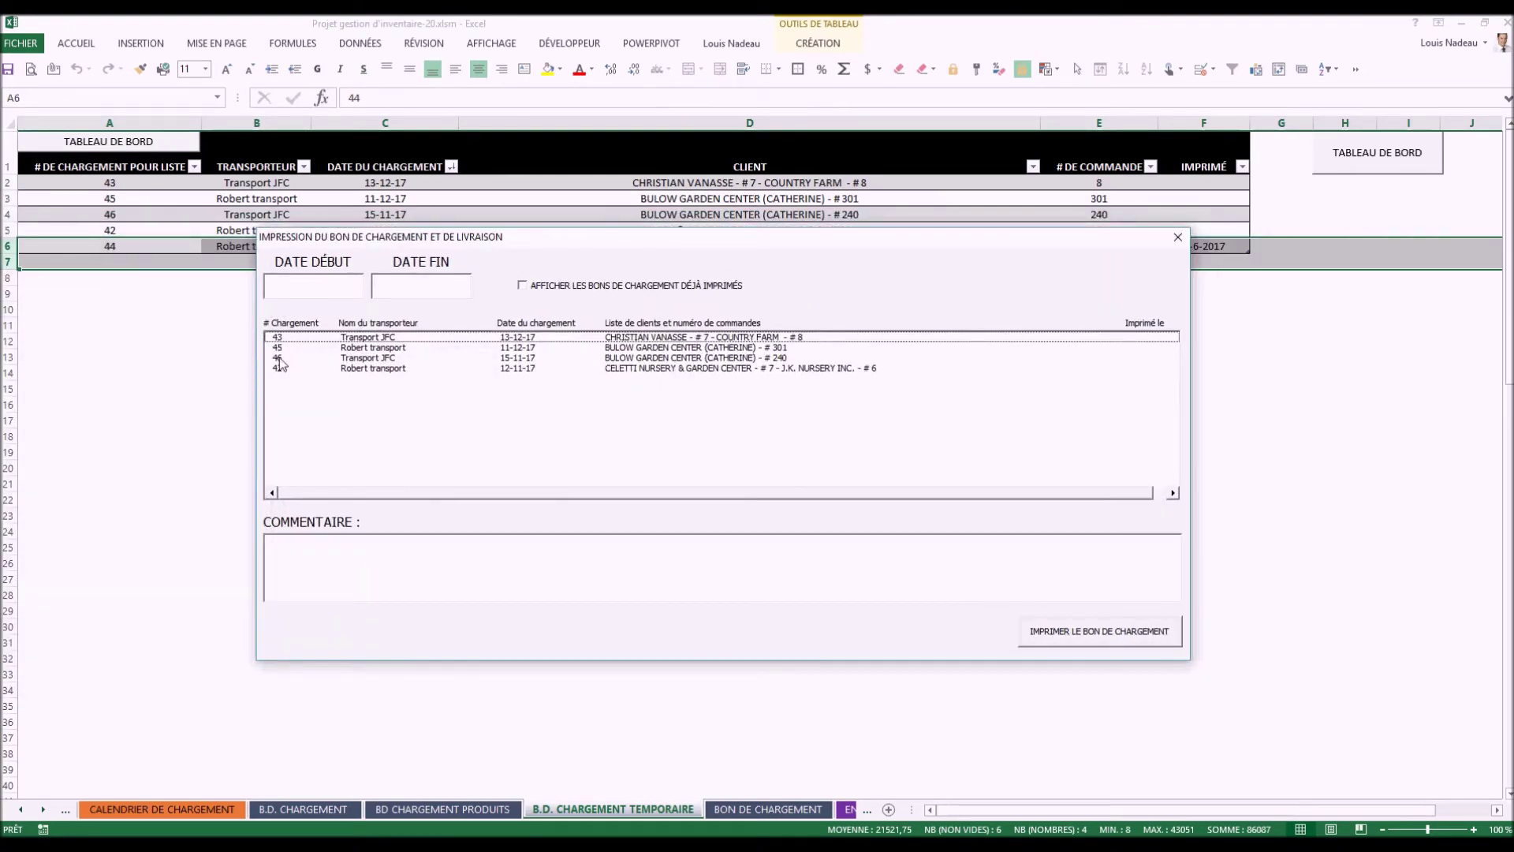
{"action": "left_click", "coordinate": [289, 350]}
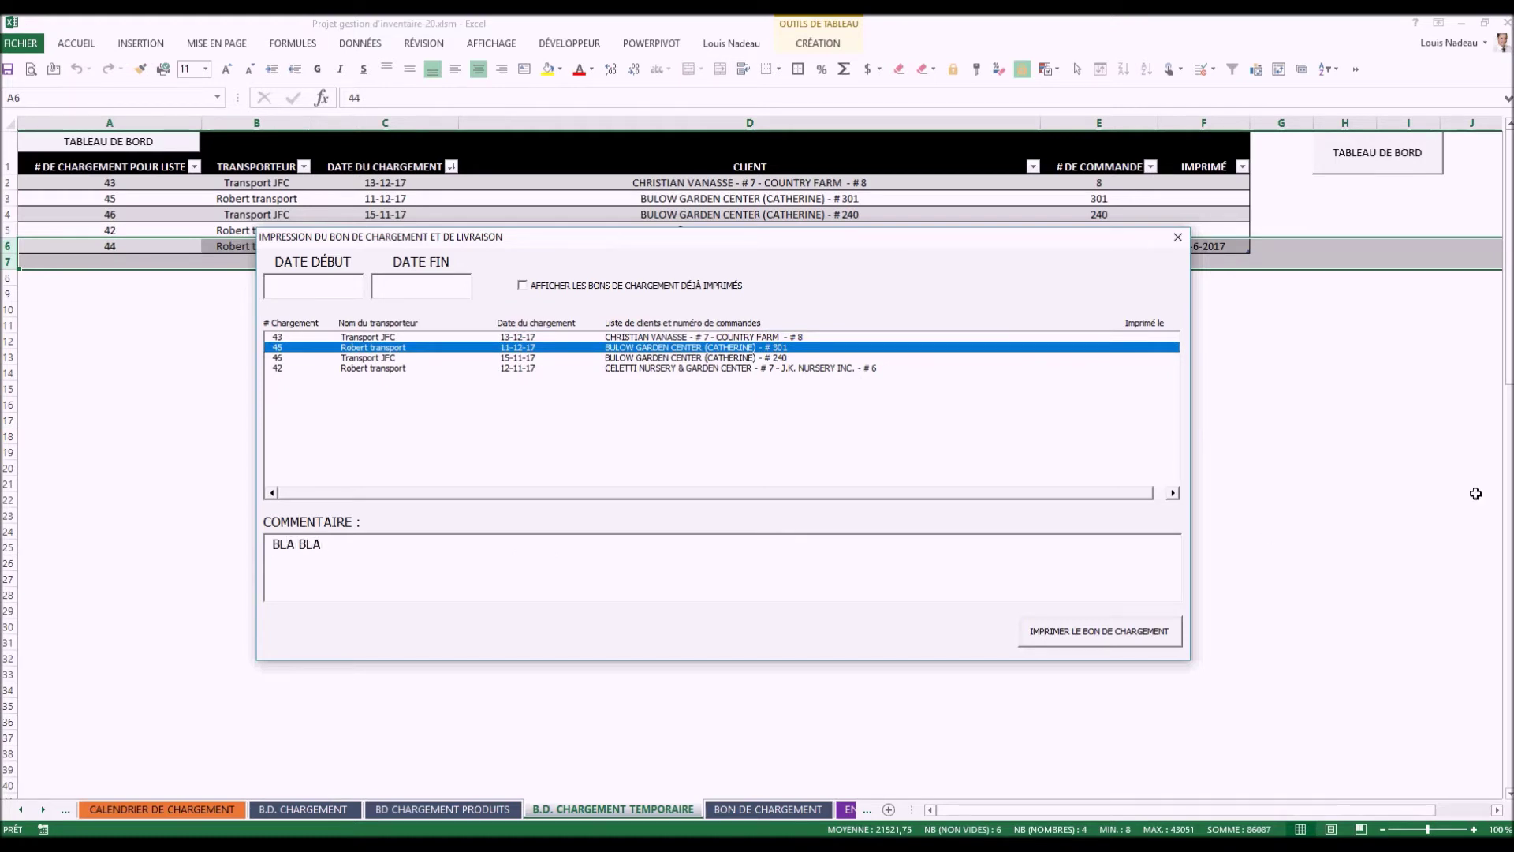
{"action": "left_click", "coordinate": [1069, 638]}
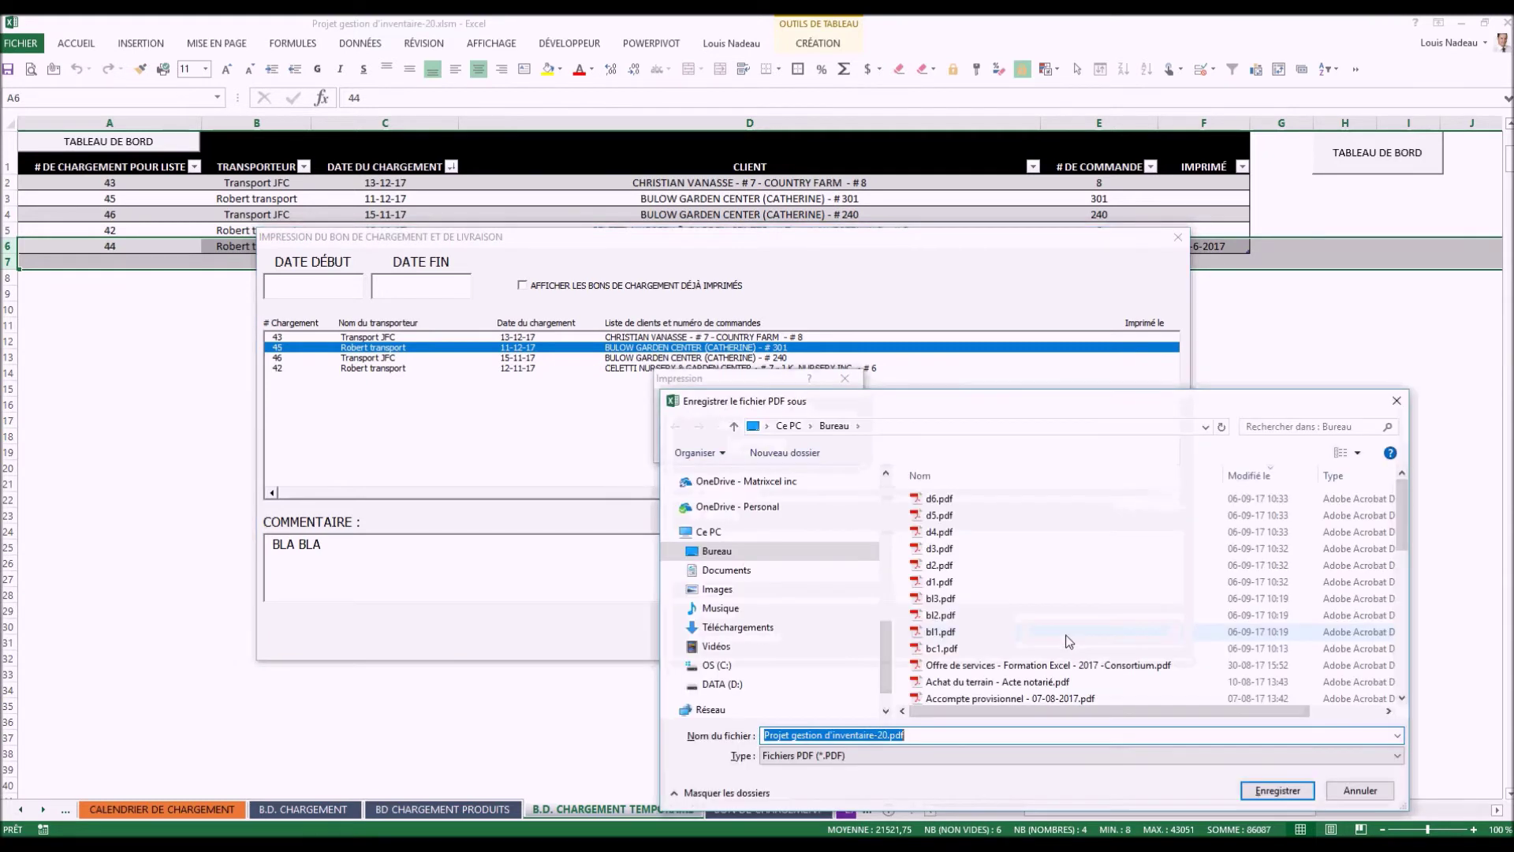
Step: Save the loading slip PDF on the desktop as BC1.pdf, replacing the existing file
{"action": "left_click_drag", "start_coordinate": [887, 735], "coordinate": [726, 735]}
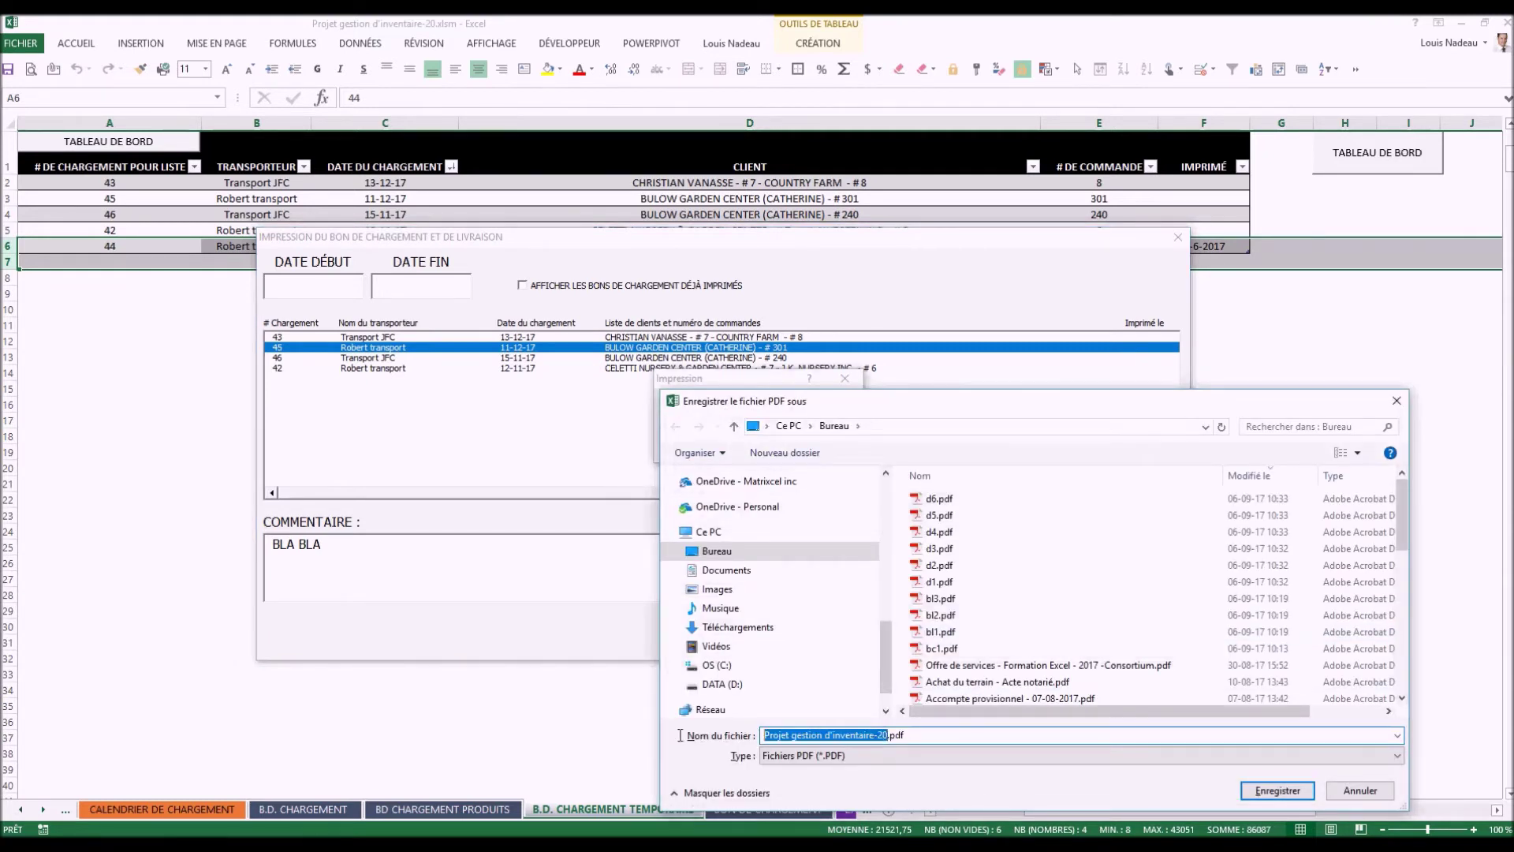
{"action": "type", "text": "BC1"}
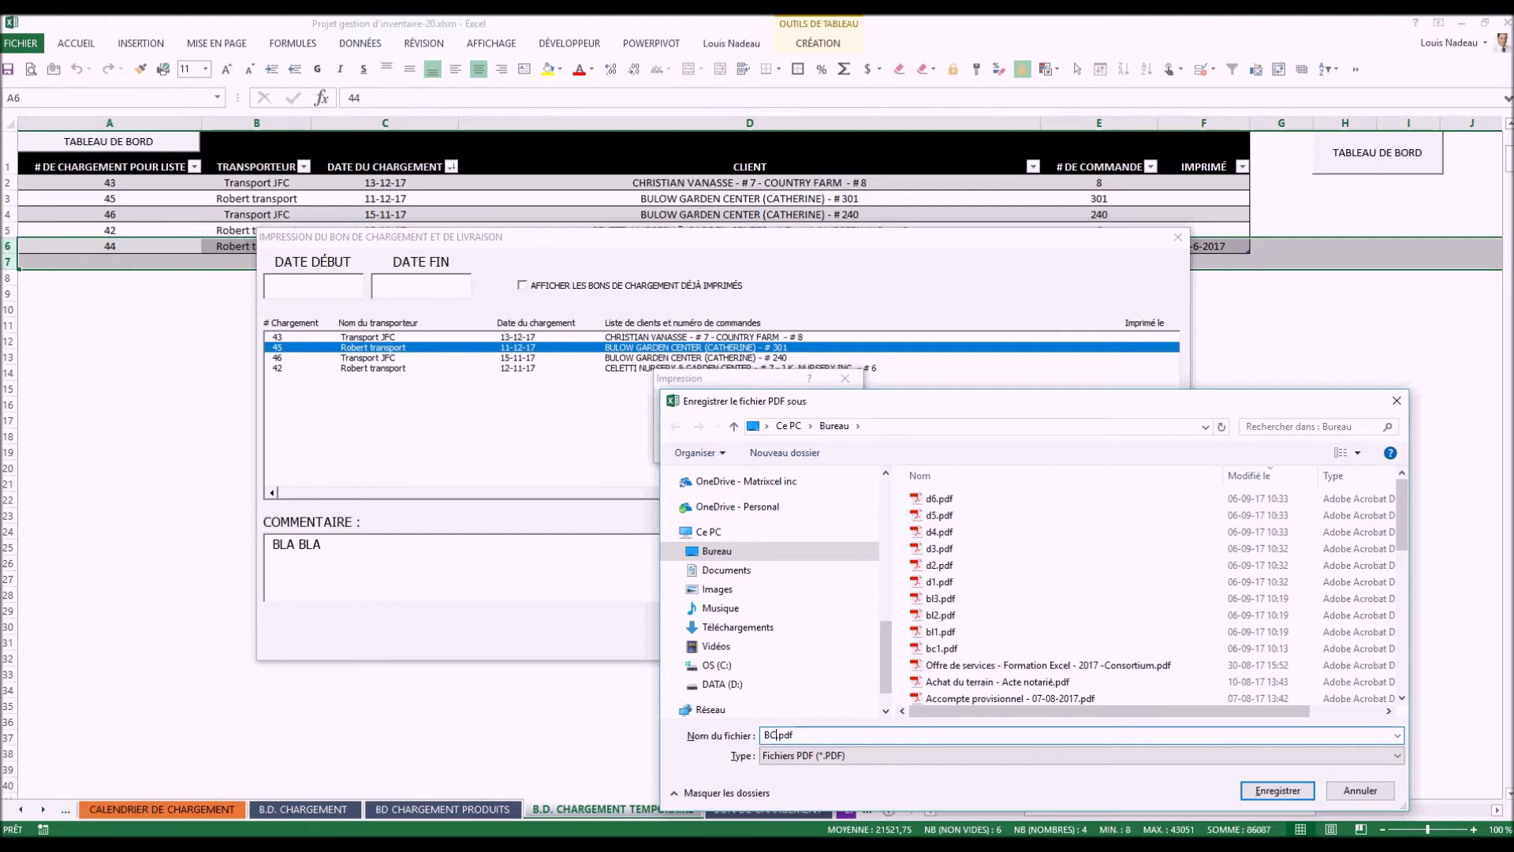
{"action": "left_click", "coordinate": [1279, 791]}
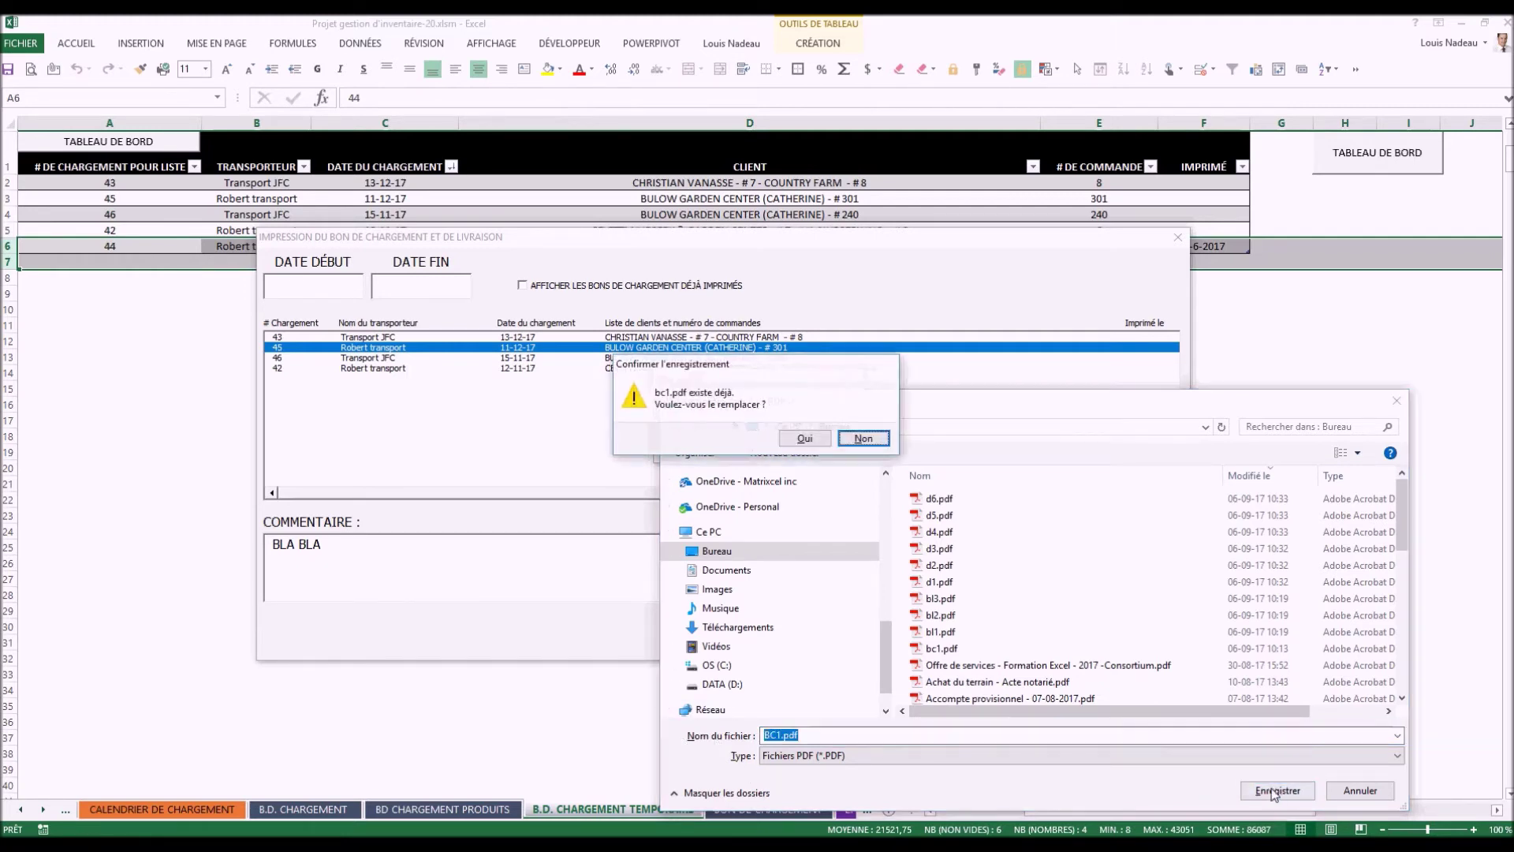
{"action": "left_click", "coordinate": [801, 439]}
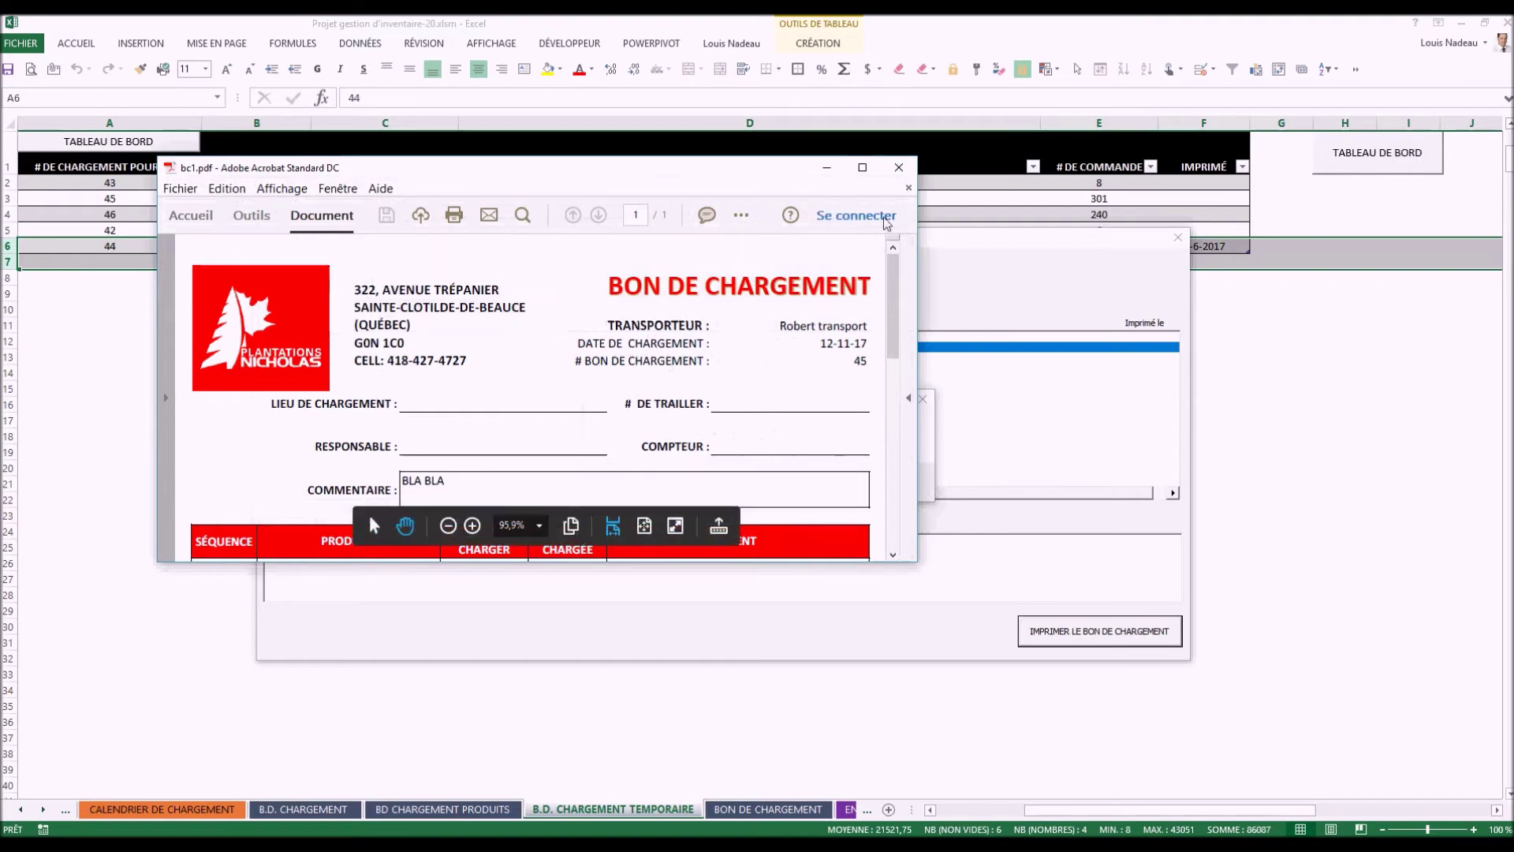
Step: Examine the loading slip PDF, including its header, blank fields, comment, and product table with sequence, quantities and client
{"action": "scroll", "coordinate": [623, 461], "scroll_direction": "down", "scroll_amount": 3}
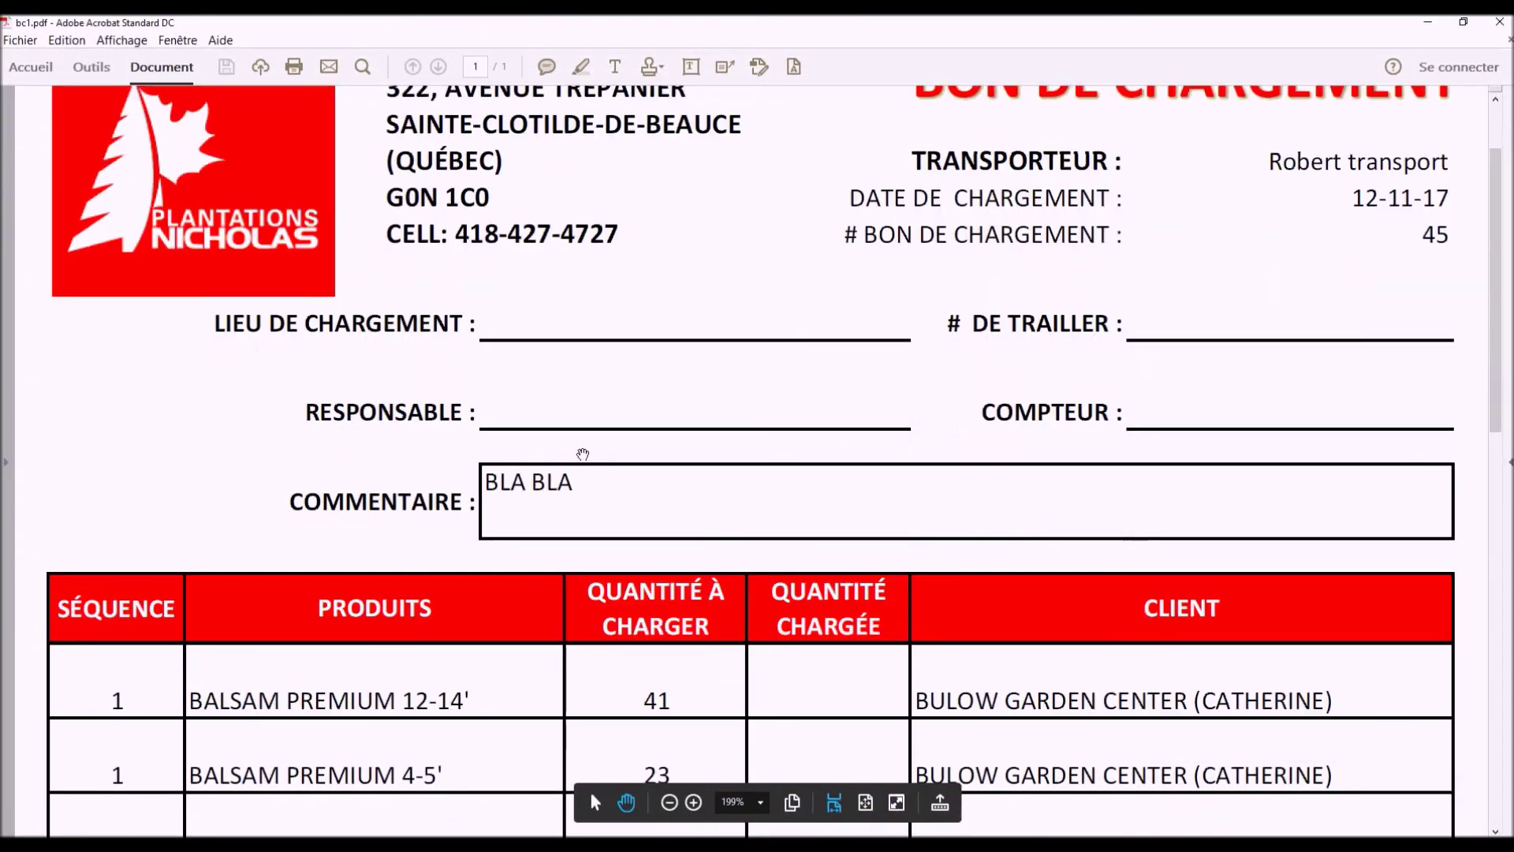
{"action": "scroll", "coordinate": [497, 481], "scroll_direction": "down", "scroll_amount": 3}
{"action": "scroll", "coordinate": [492, 493], "scroll_direction": "down", "scroll_amount": 3}
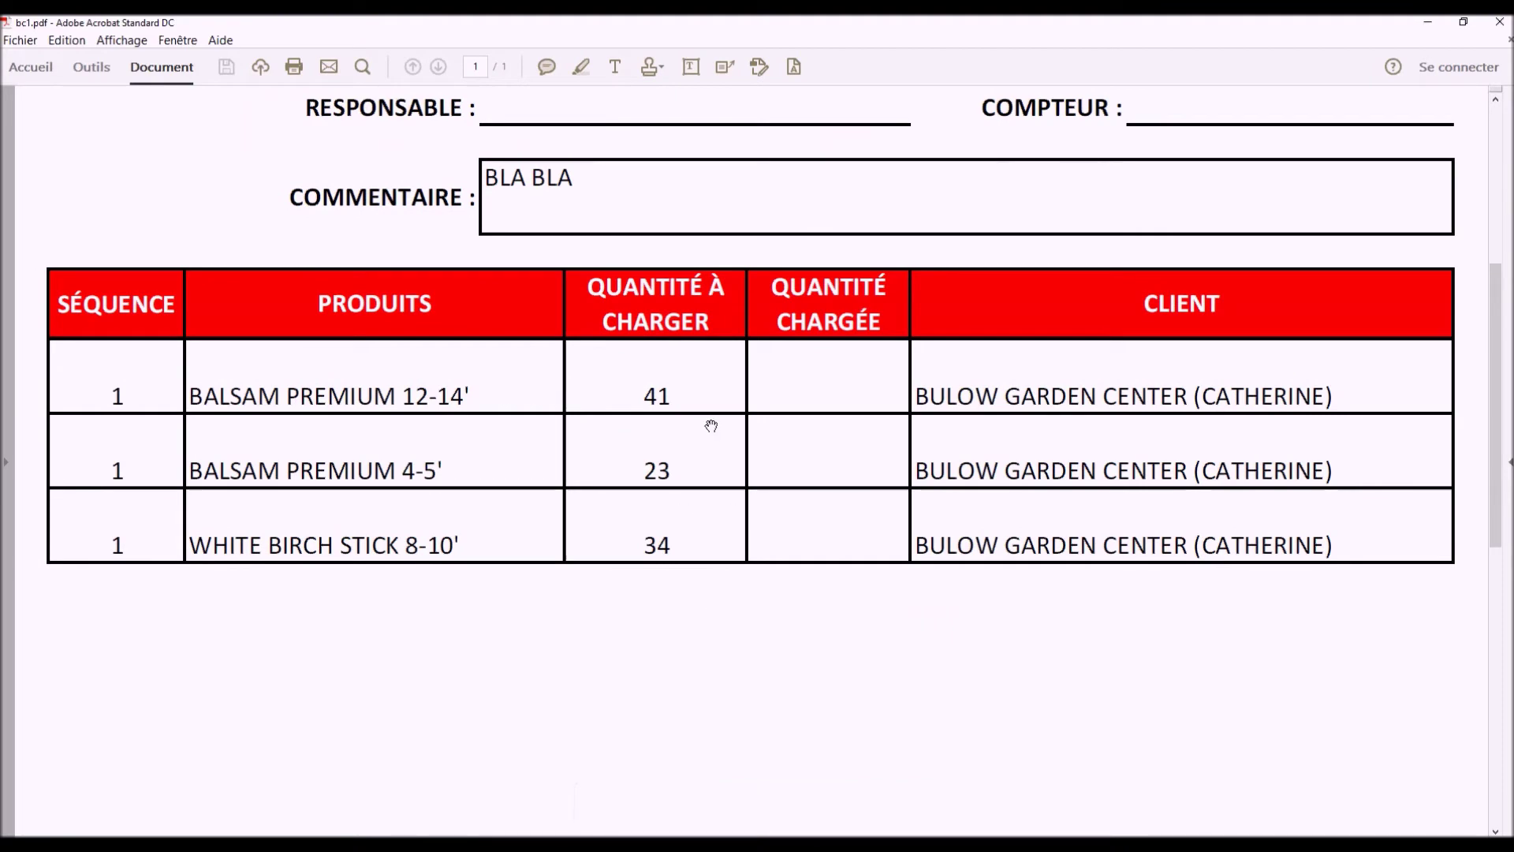
{"action": "scroll", "coordinate": [710, 423], "scroll_direction": "up", "scroll_amount": 1}
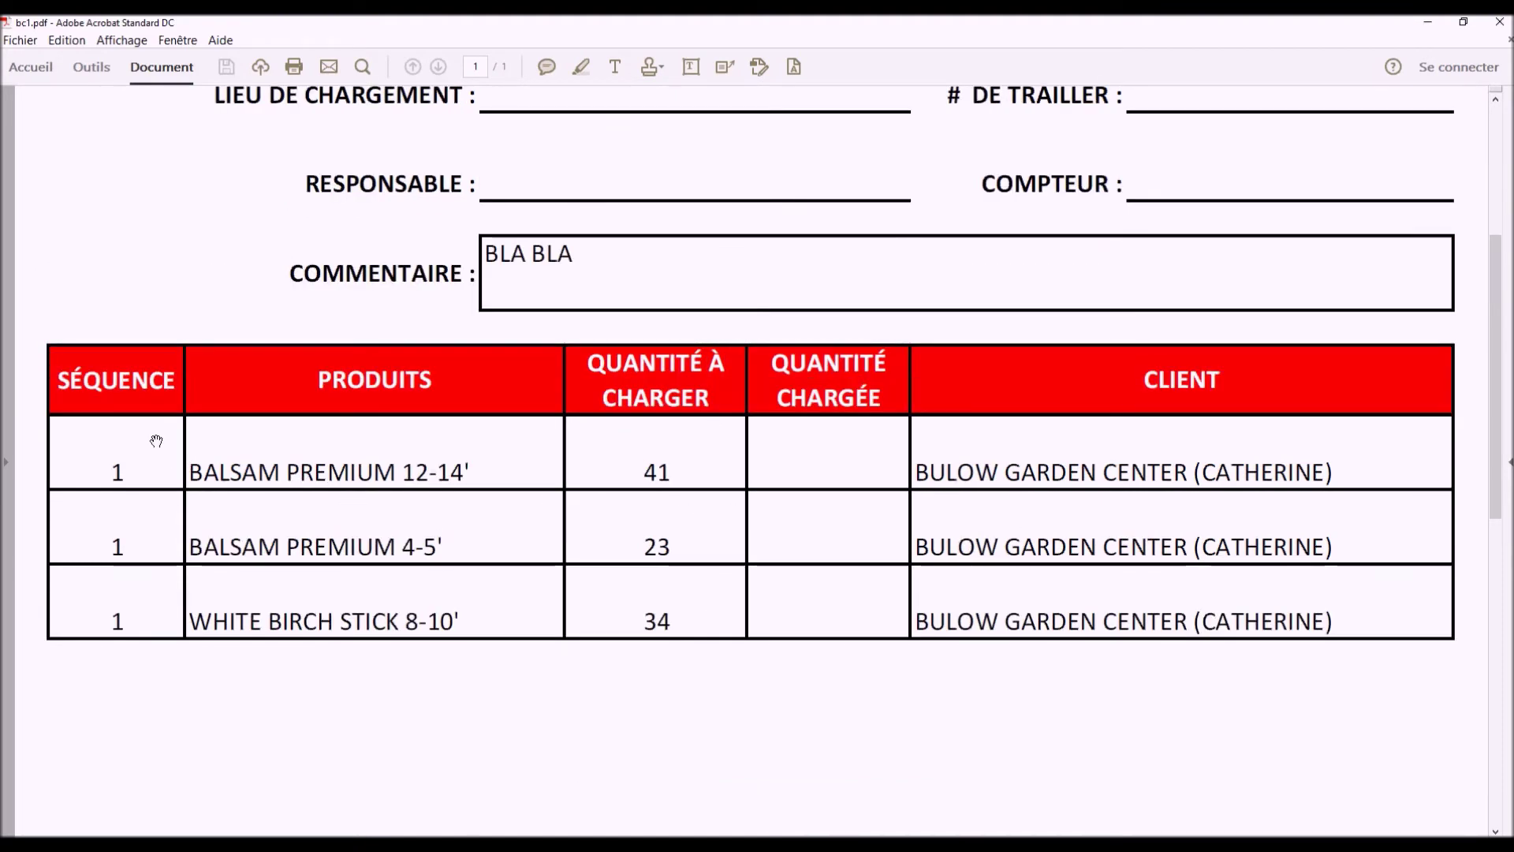
{"action": "scroll", "coordinate": [150, 436], "scroll_direction": "up", "scroll_amount": 1}
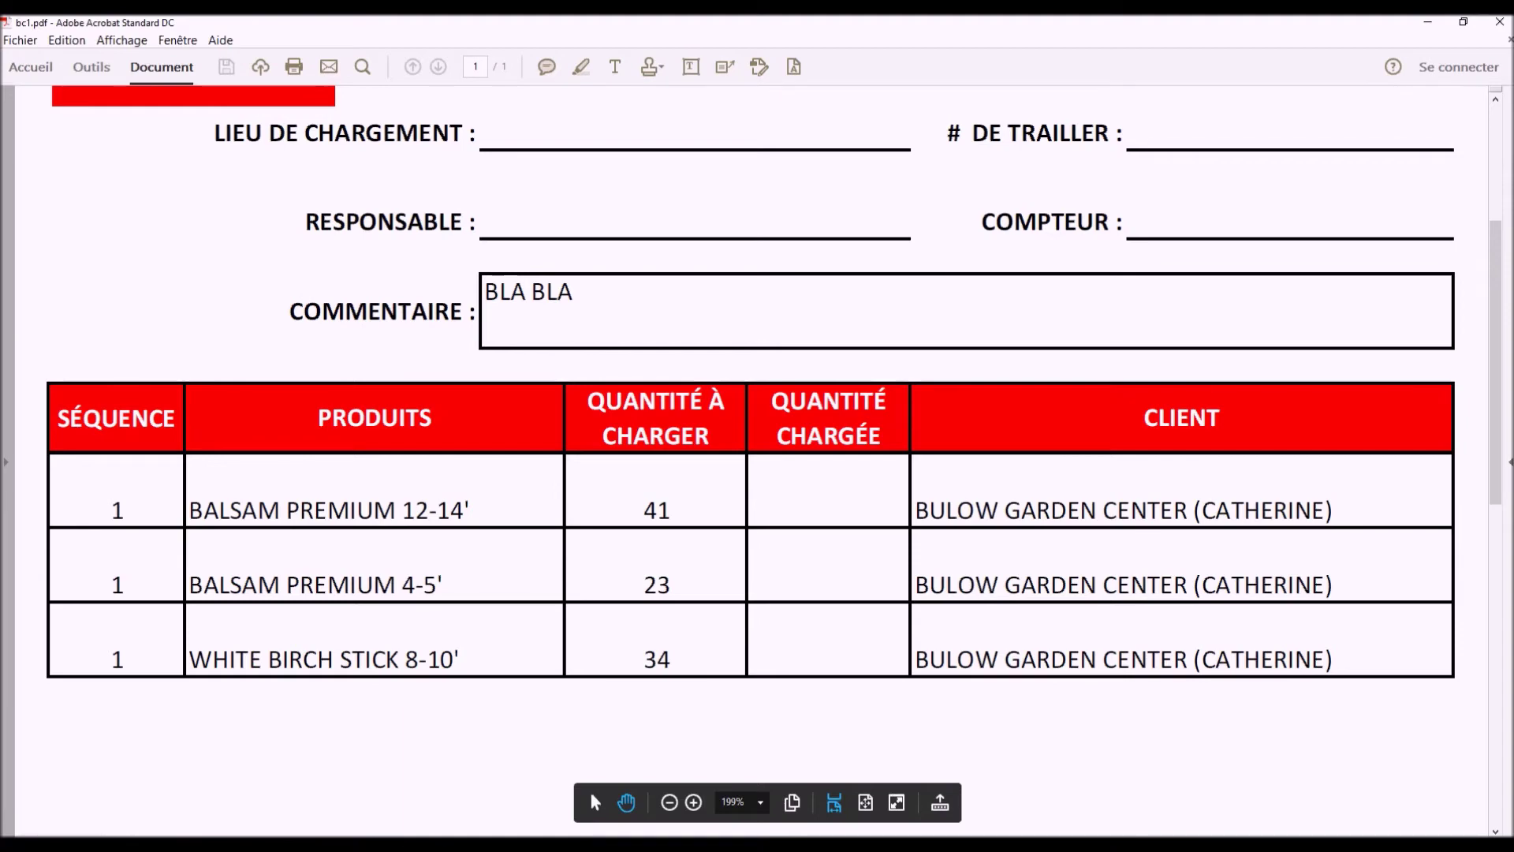
{"action": "scroll", "coordinate": [1202, 661], "scroll_direction": "up", "scroll_amount": 2}
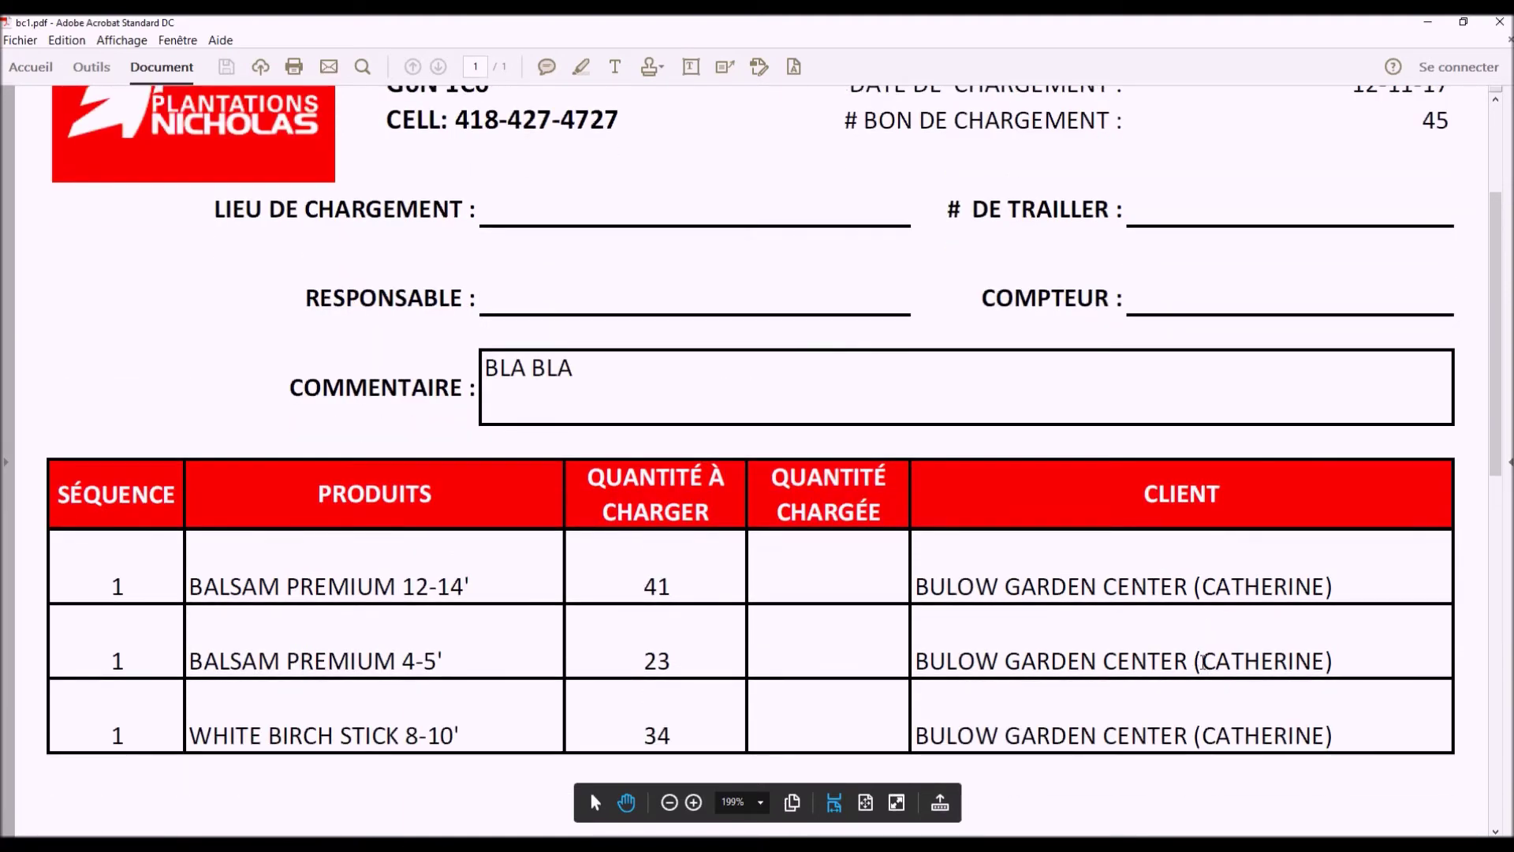
{"action": "scroll", "coordinate": [1278, 608], "scroll_direction": "up", "scroll_amount": 3}
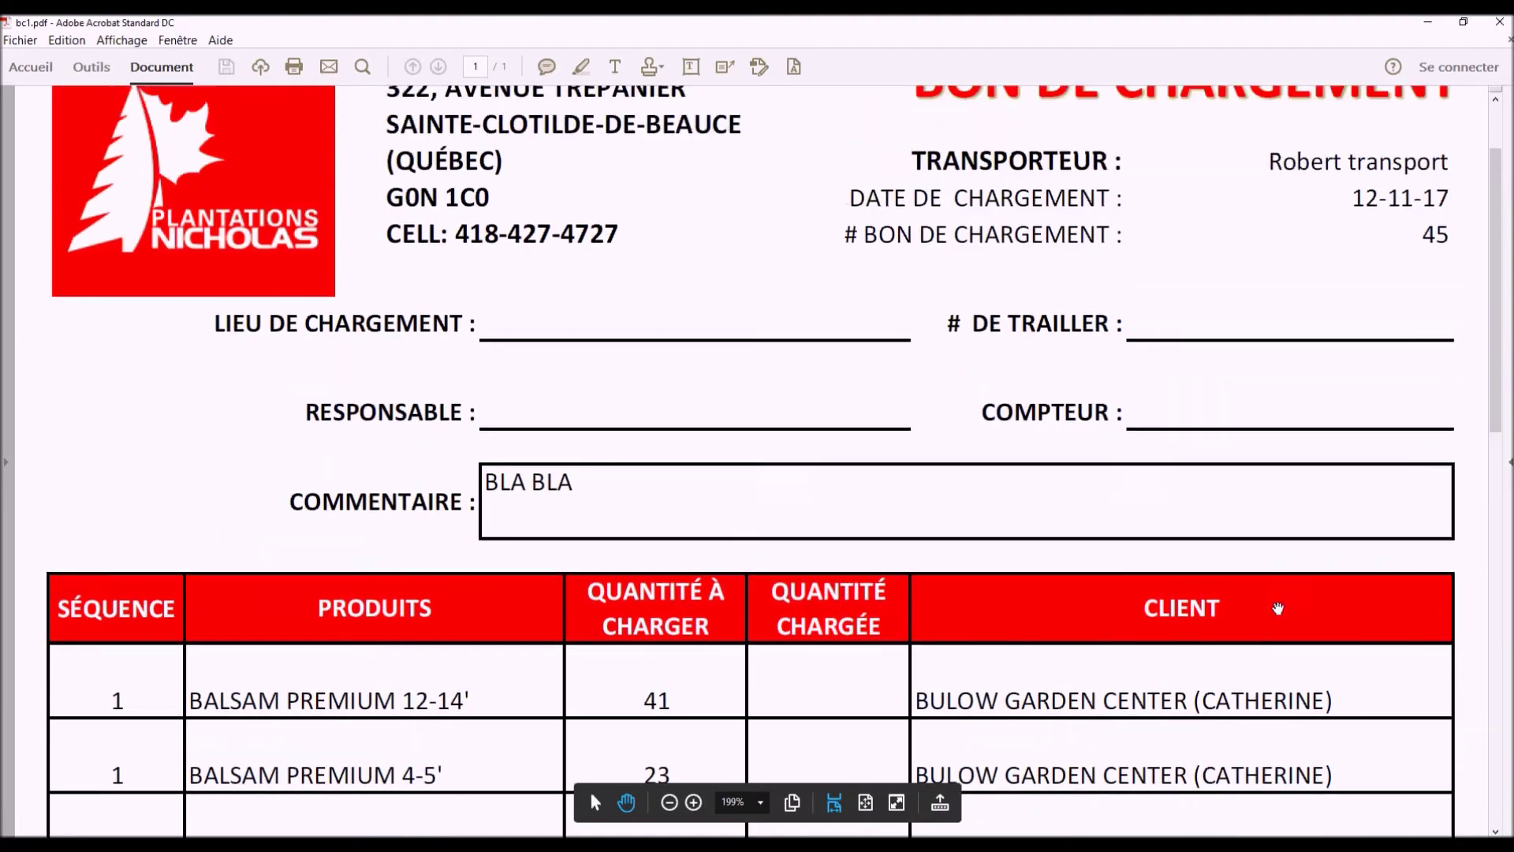
{"action": "scroll", "coordinate": [1278, 608], "scroll_direction": "up", "scroll_amount": 2}
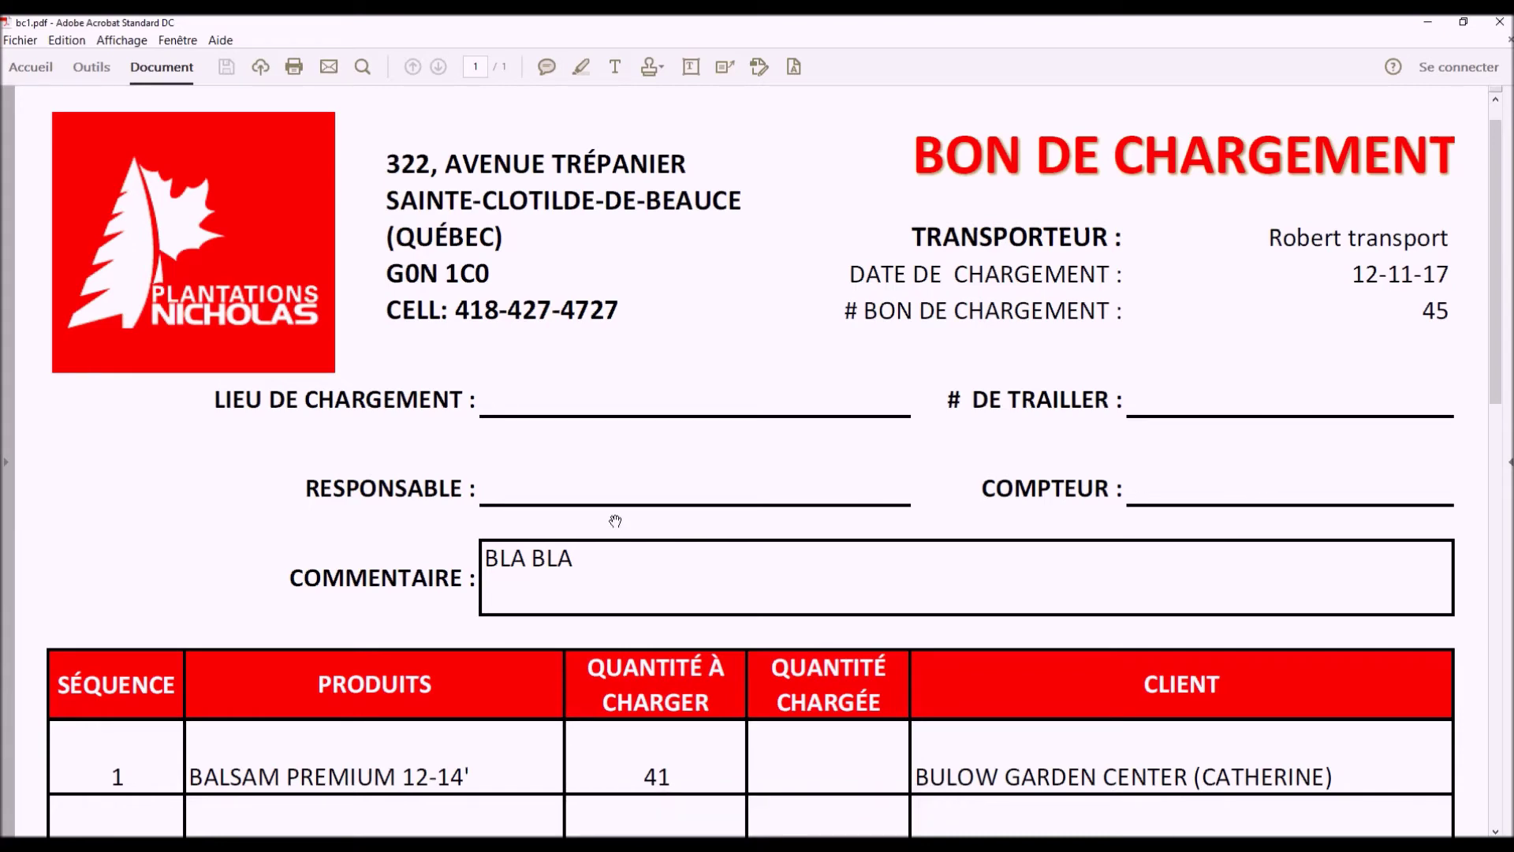
{"action": "scroll", "coordinate": [1155, 560], "scroll_direction": "up", "scroll_amount": 1}
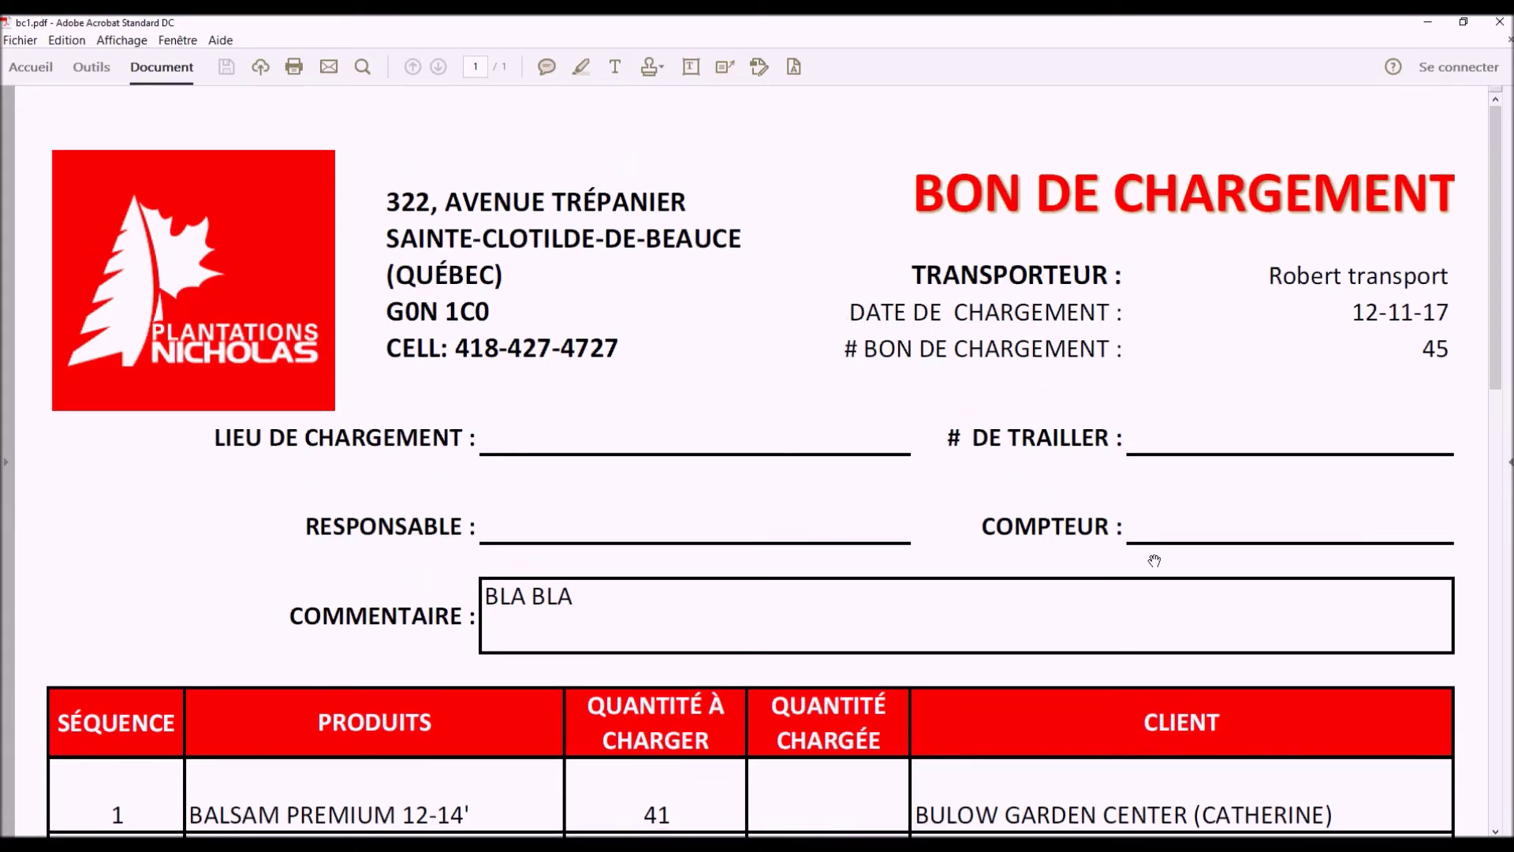